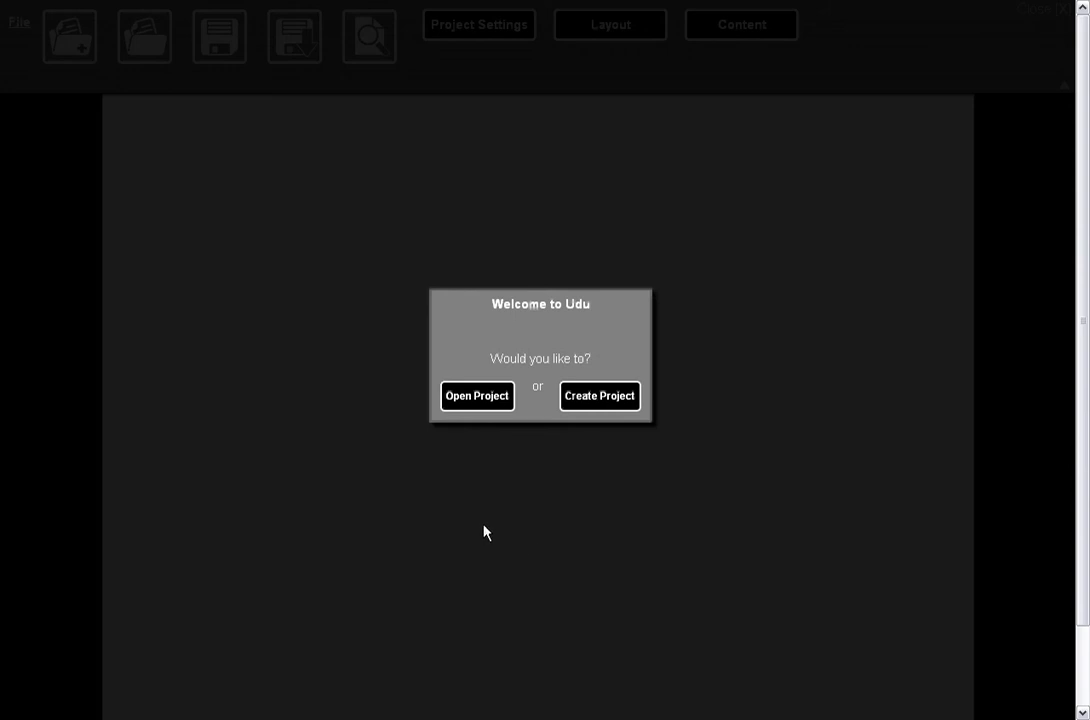
# Open the existing project GuestTest
pyautogui.click(482, 409)
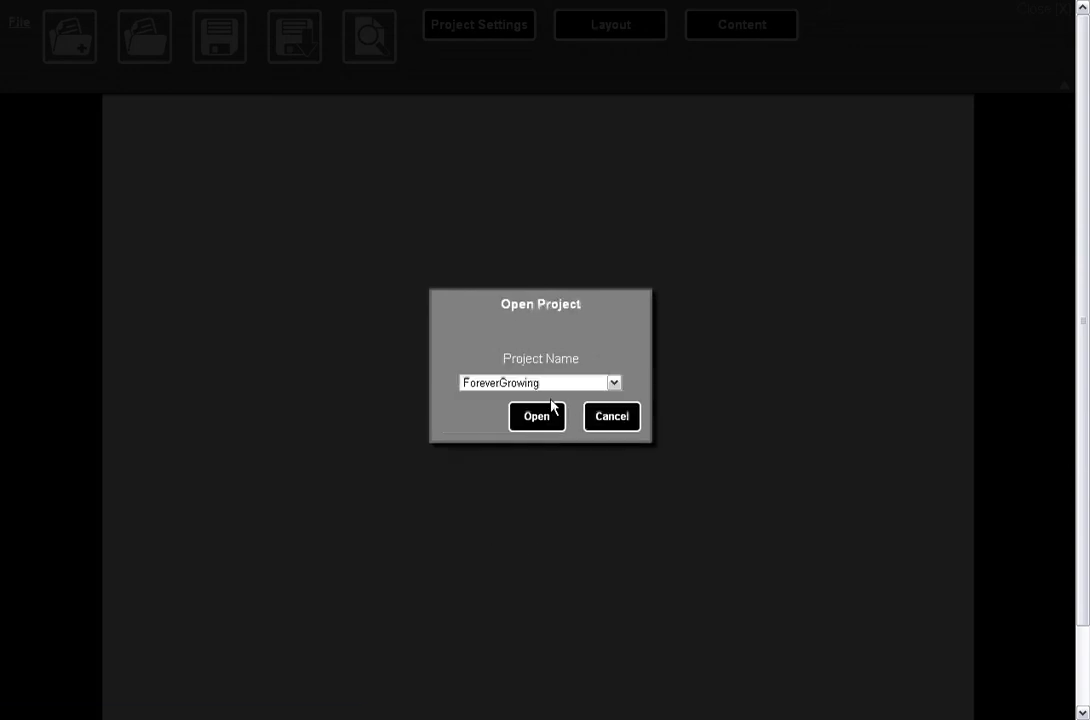
pyautogui.click(553, 386)
pyautogui.click(533, 413)
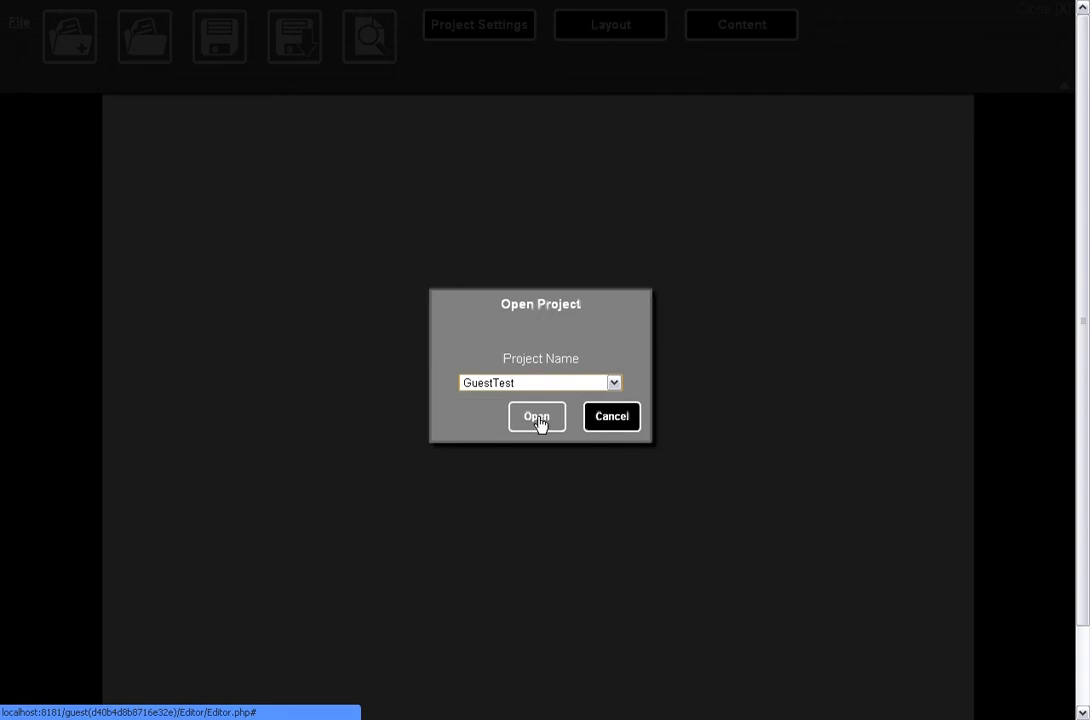
pyautogui.click(537, 418)
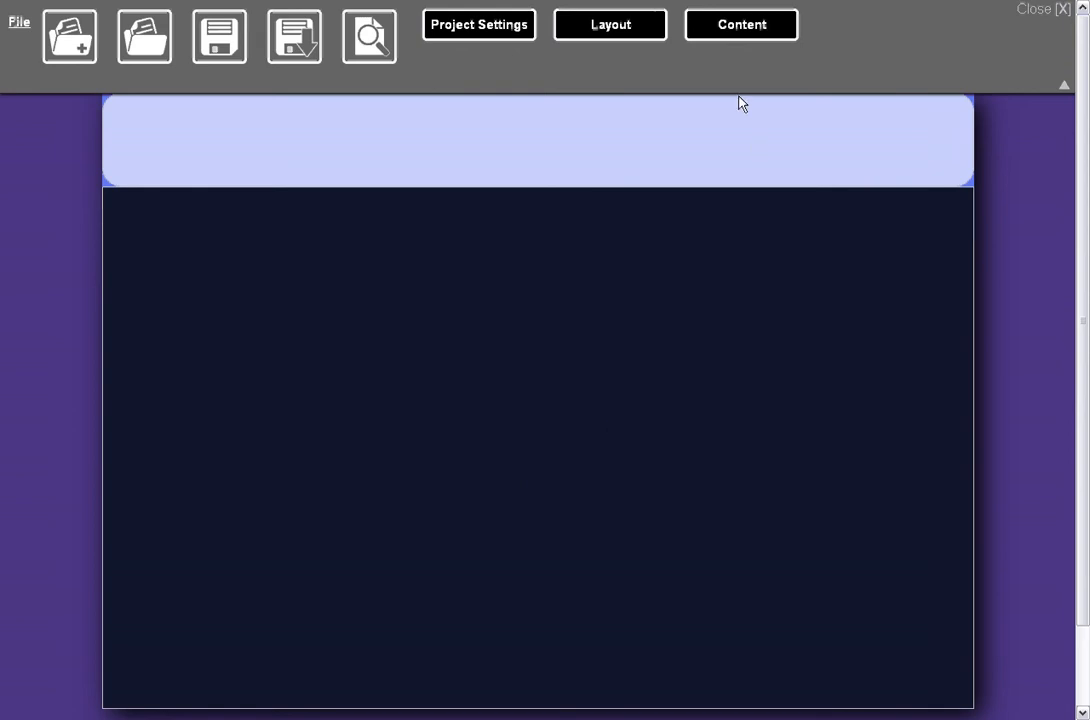
# Enter content editing for page 1 and open the ContentPane for editing
pyautogui.click(745, 30)
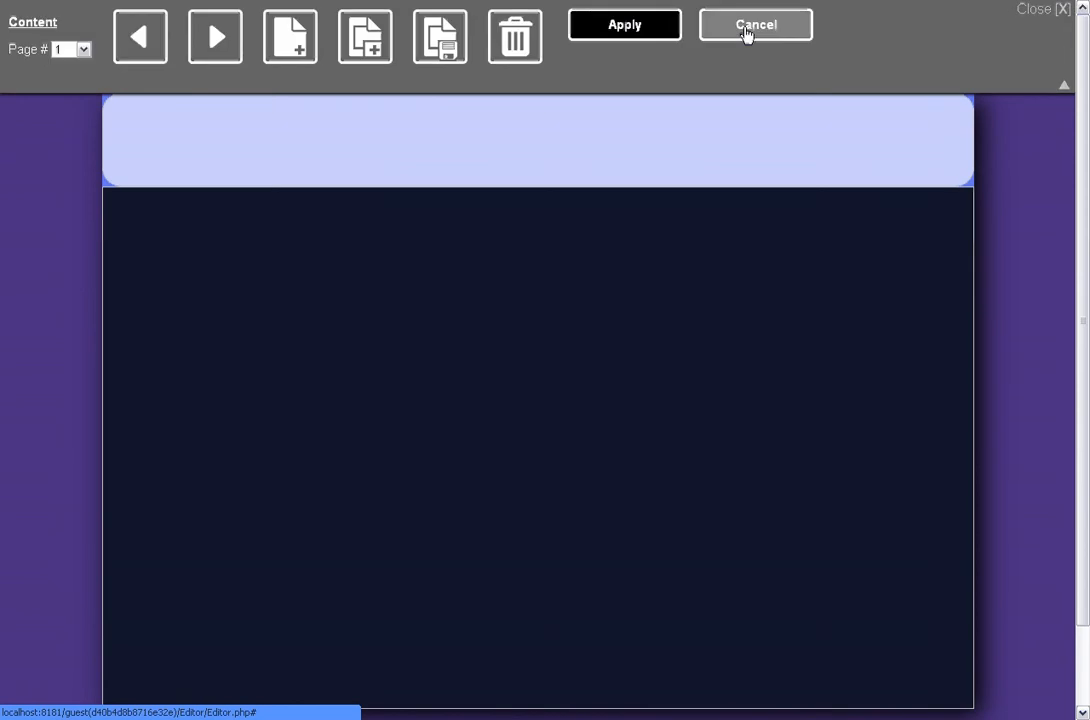
pyautogui.moveTo(338, 141)
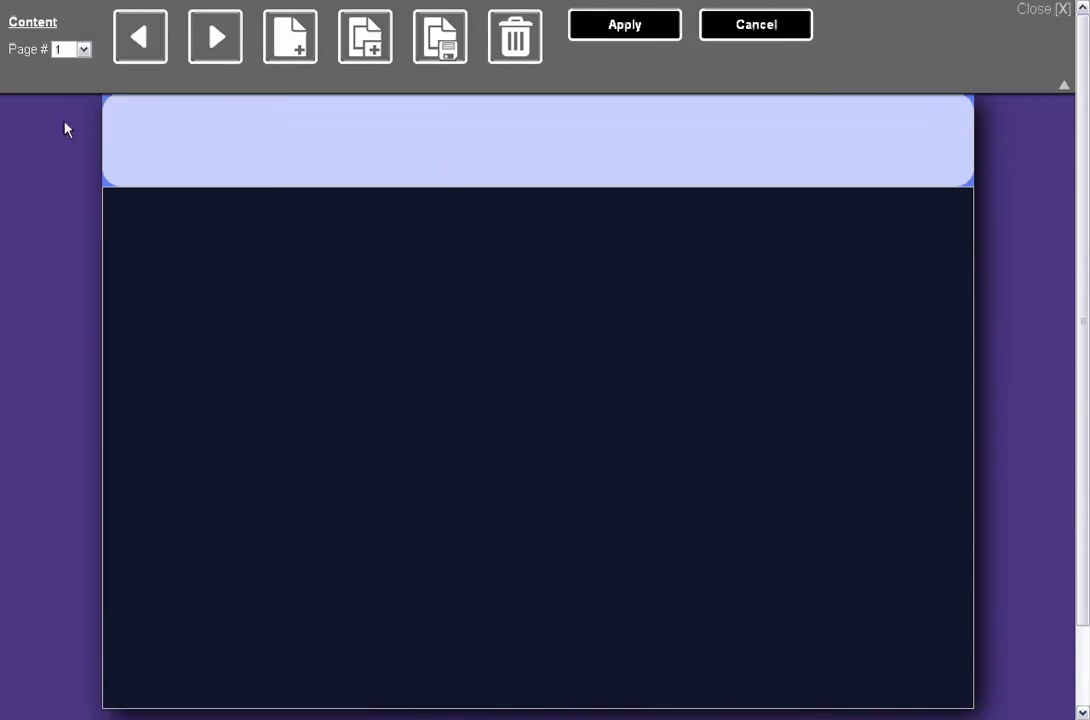
pyautogui.click(84, 50)
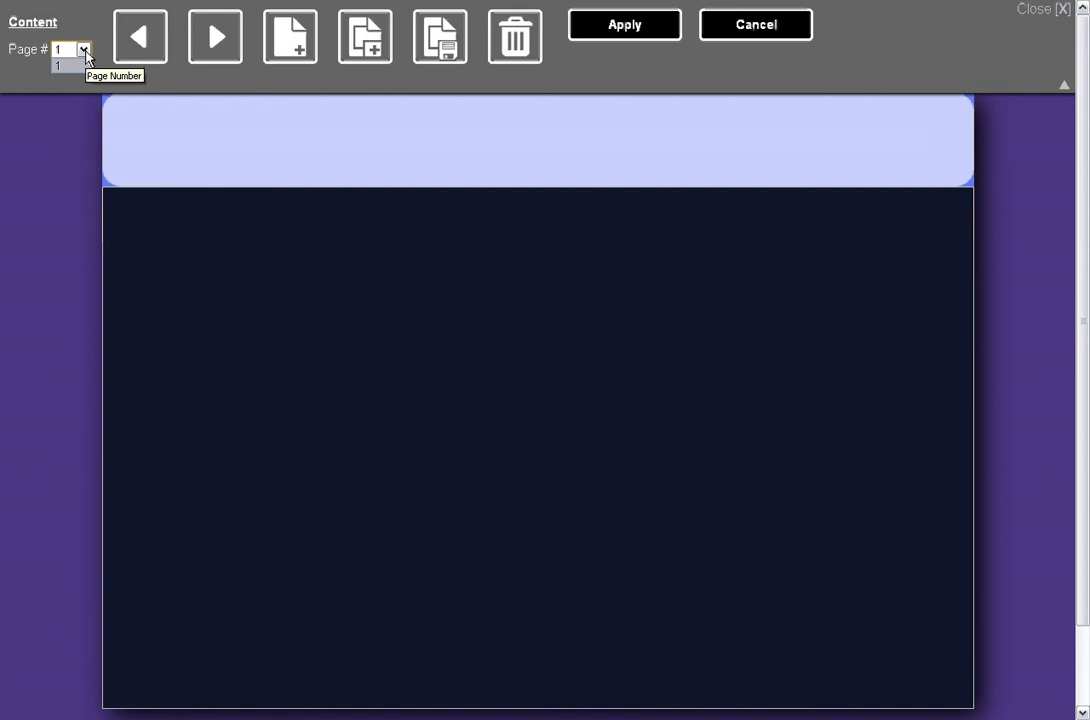
pyautogui.click(84, 54)
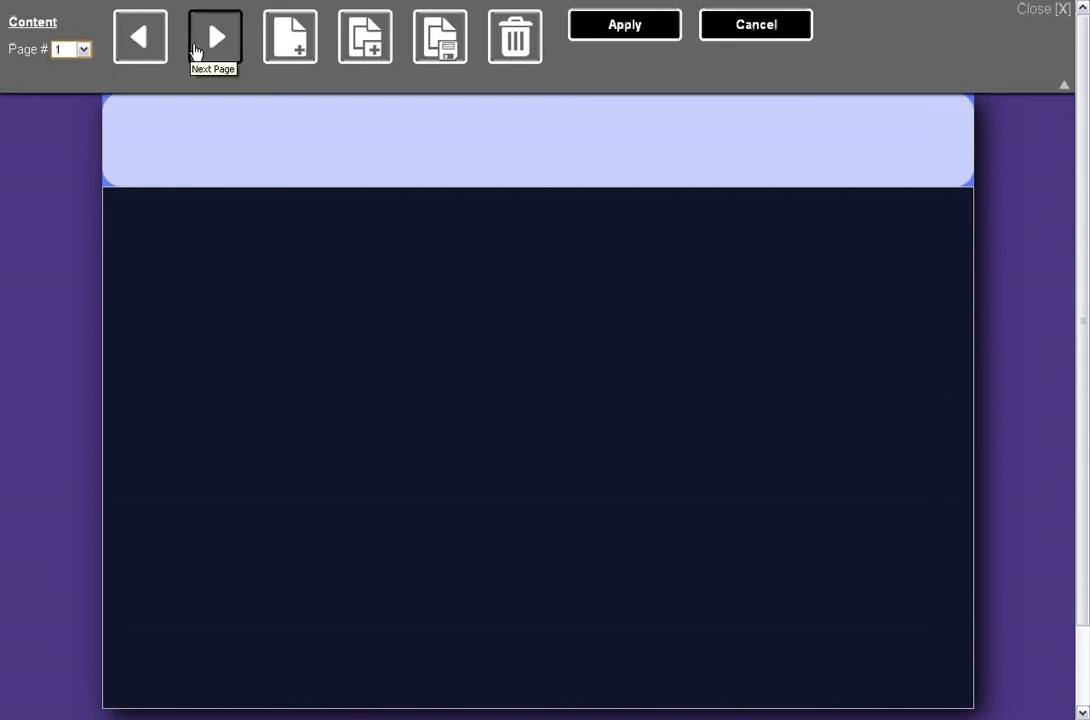
pyautogui.click(85, 52)
pyautogui.click(84, 52)
pyautogui.moveTo(165, 248)
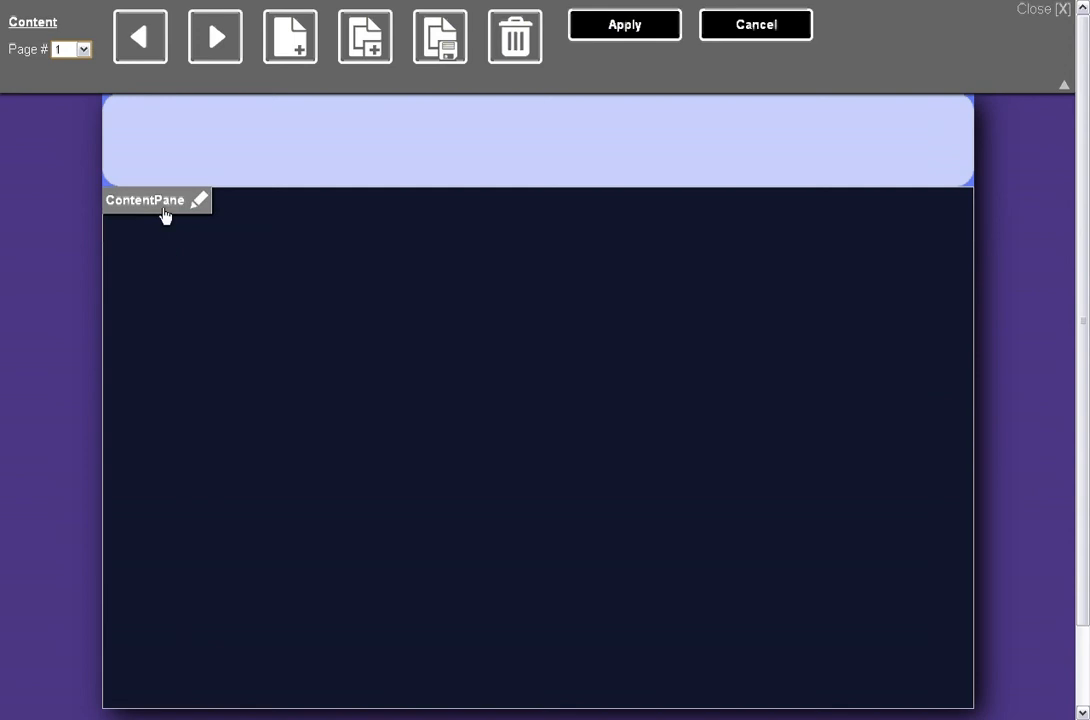
pyautogui.click(165, 214)
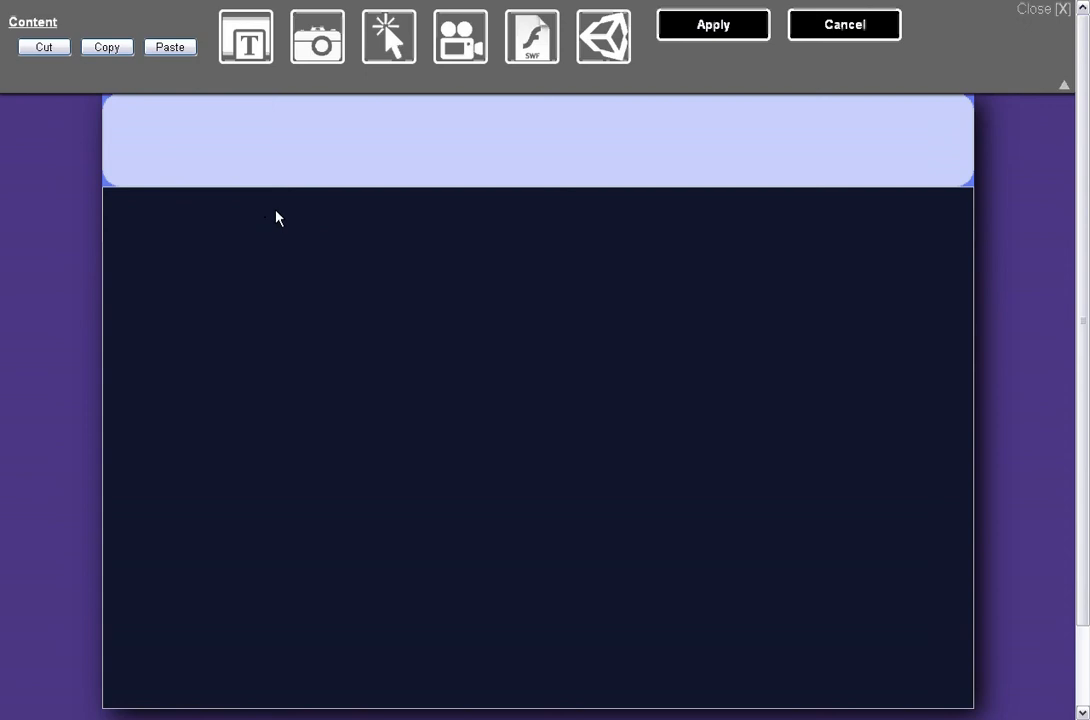
# Start a new image element in the ContentPane and choose UduLogo.png from the Images folder as its file
pyautogui.click(325, 50)
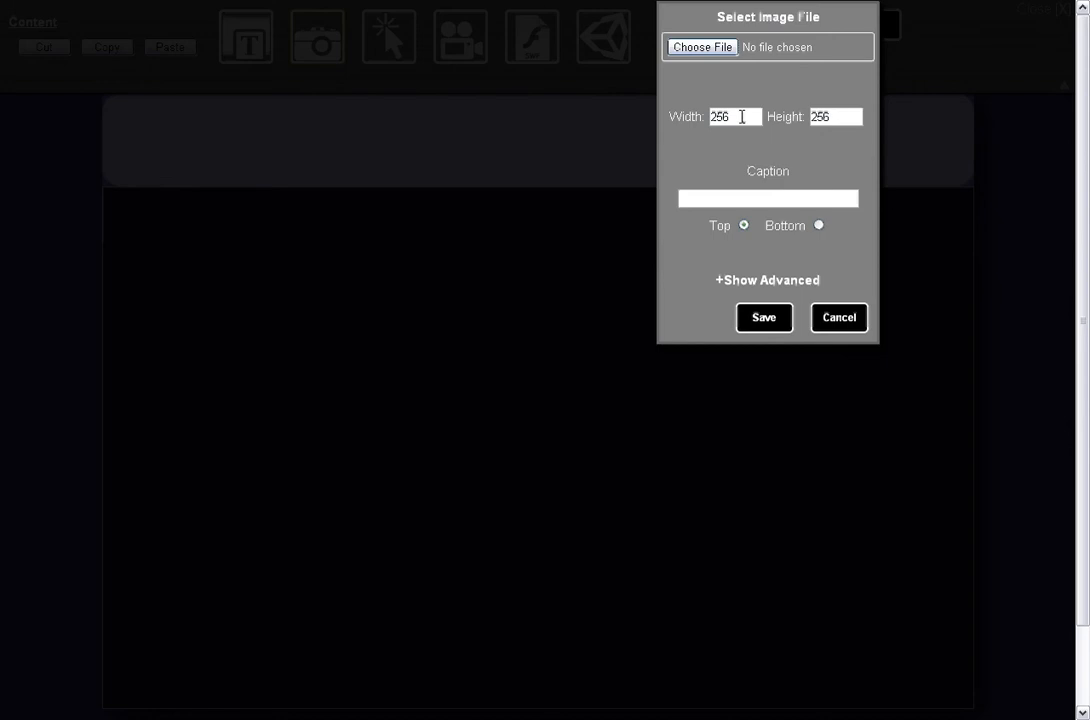
pyautogui.click(717, 50)
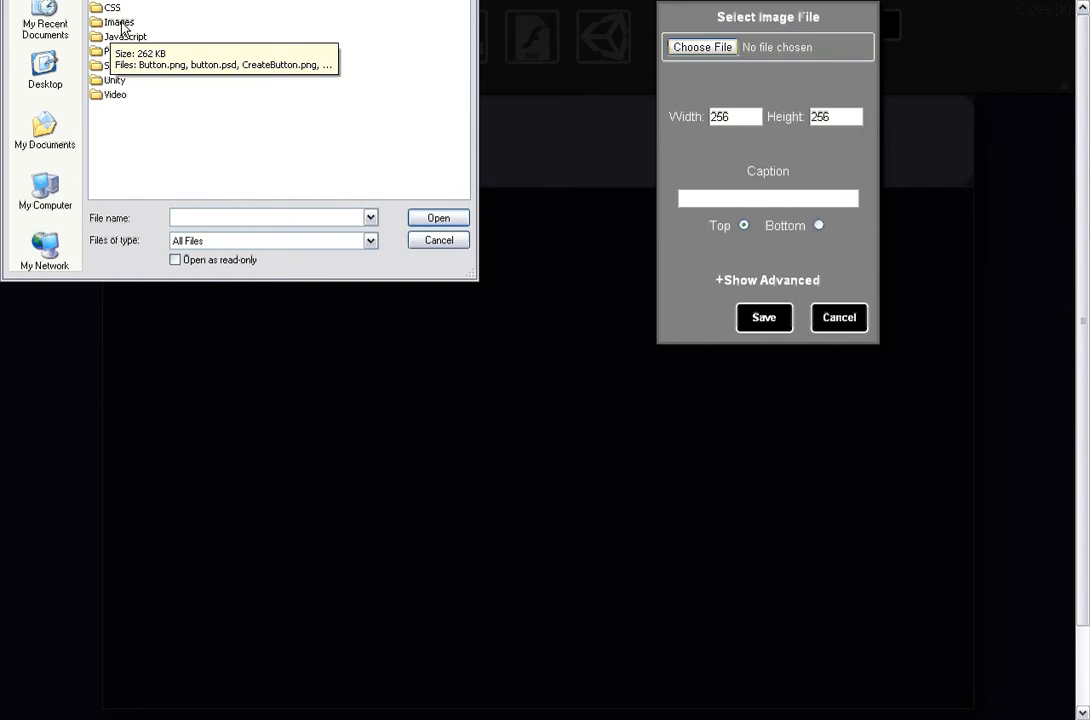
pyautogui.doubleClick(121, 24)
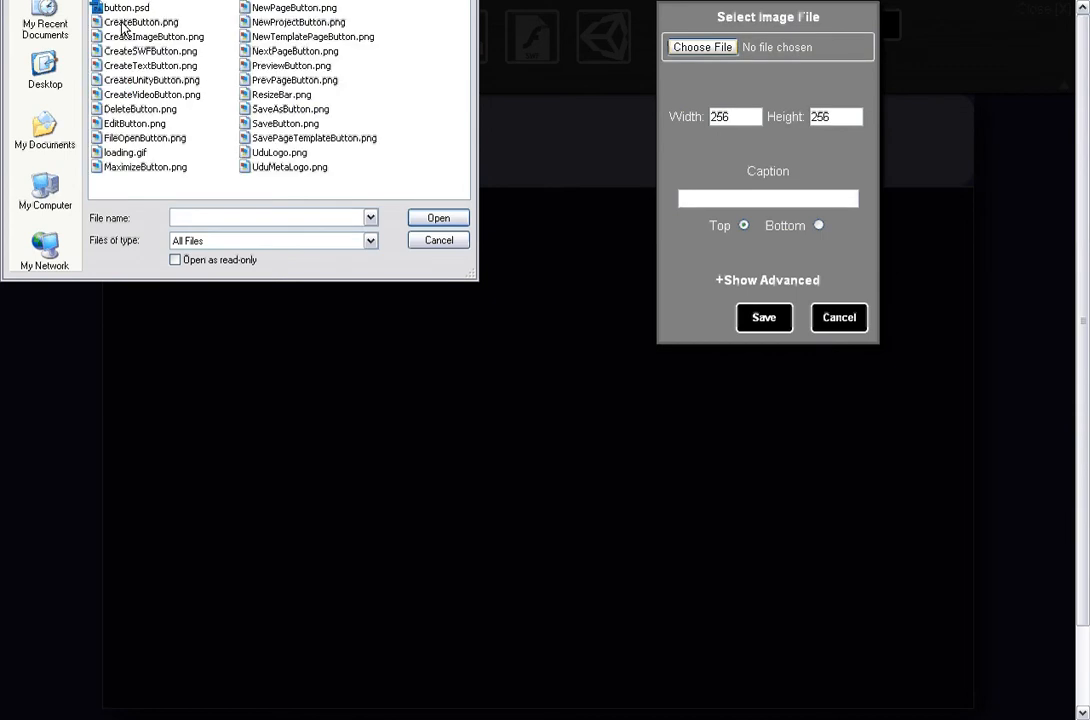
pyautogui.click(280, 153)
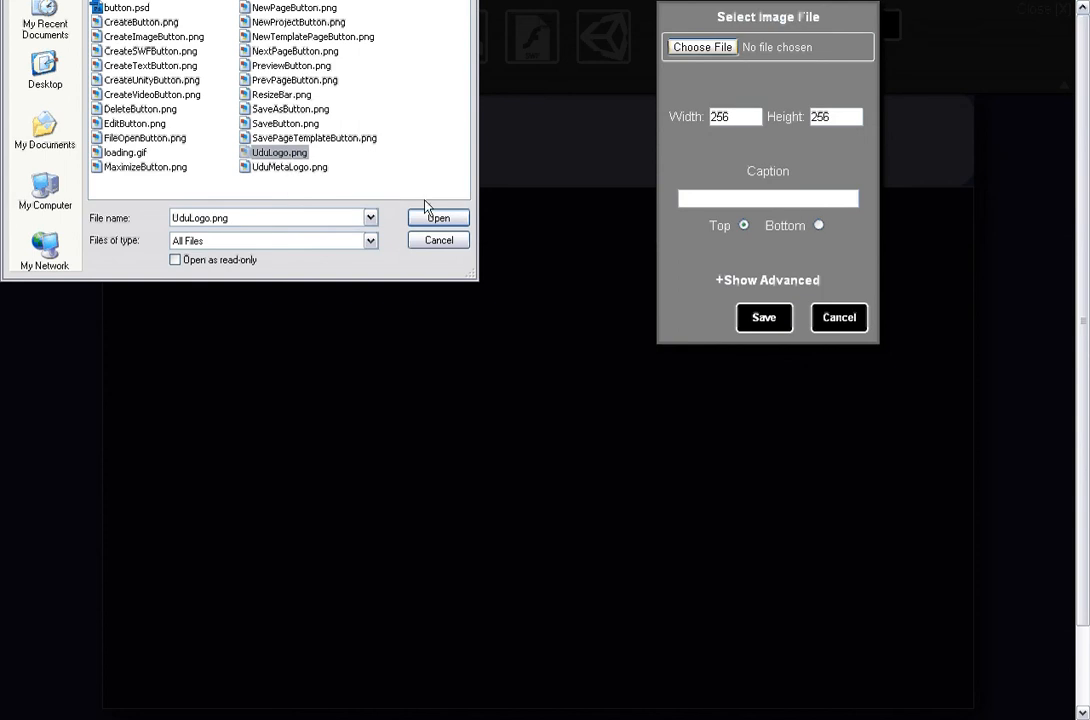
pyautogui.click(434, 218)
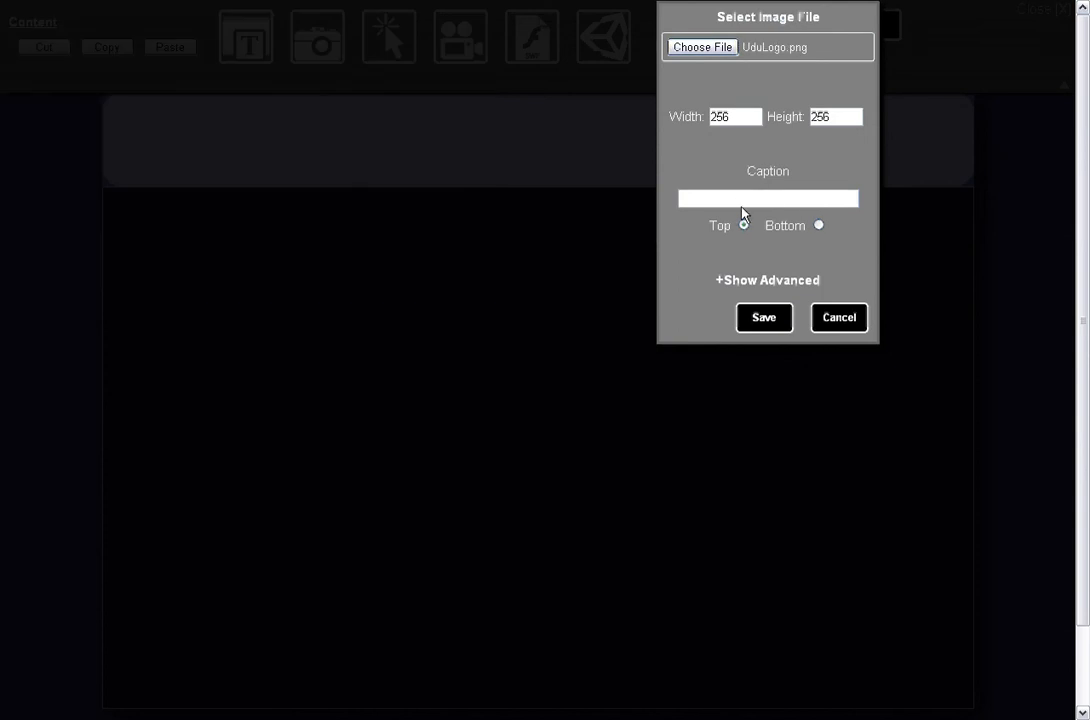
# Enter the caption "Its the Udu logo!" for the image and save it to the page
pyautogui.click(745, 197)
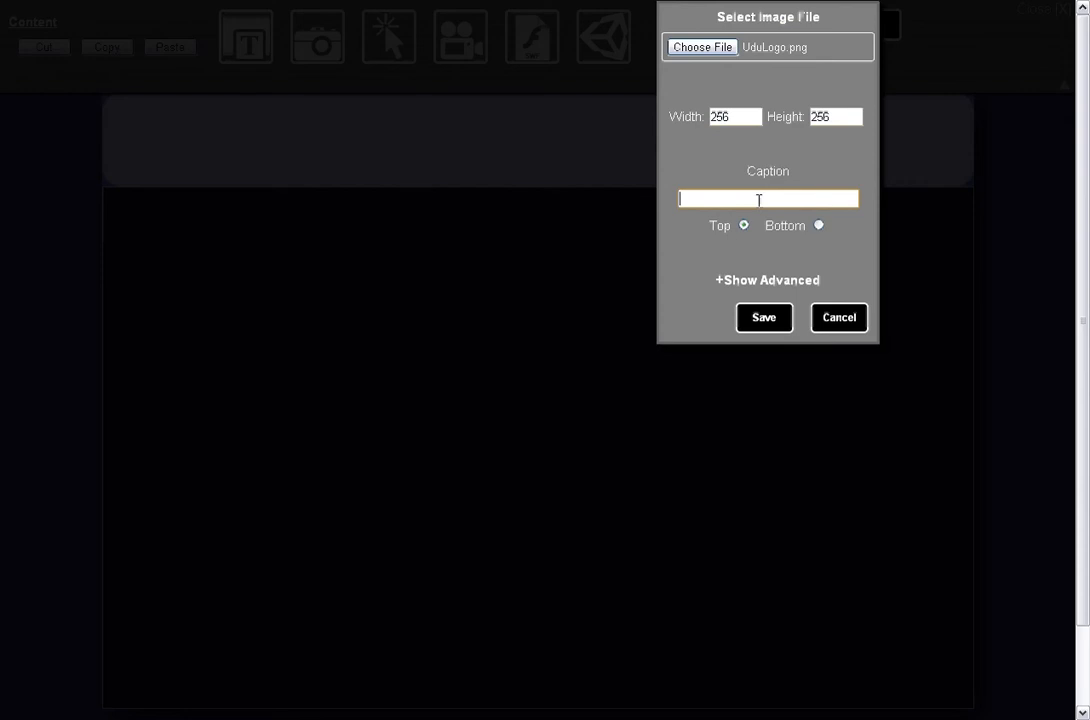
pyautogui.write('Its the Udu Logo')
pyautogui.press('Left')
pyautogui.press('Left')
pyautogui.press('Left')
pyautogui.press('BackSpace')
pyautogui.write('l')
pyautogui.click(760, 199)
pyautogui.write('!')
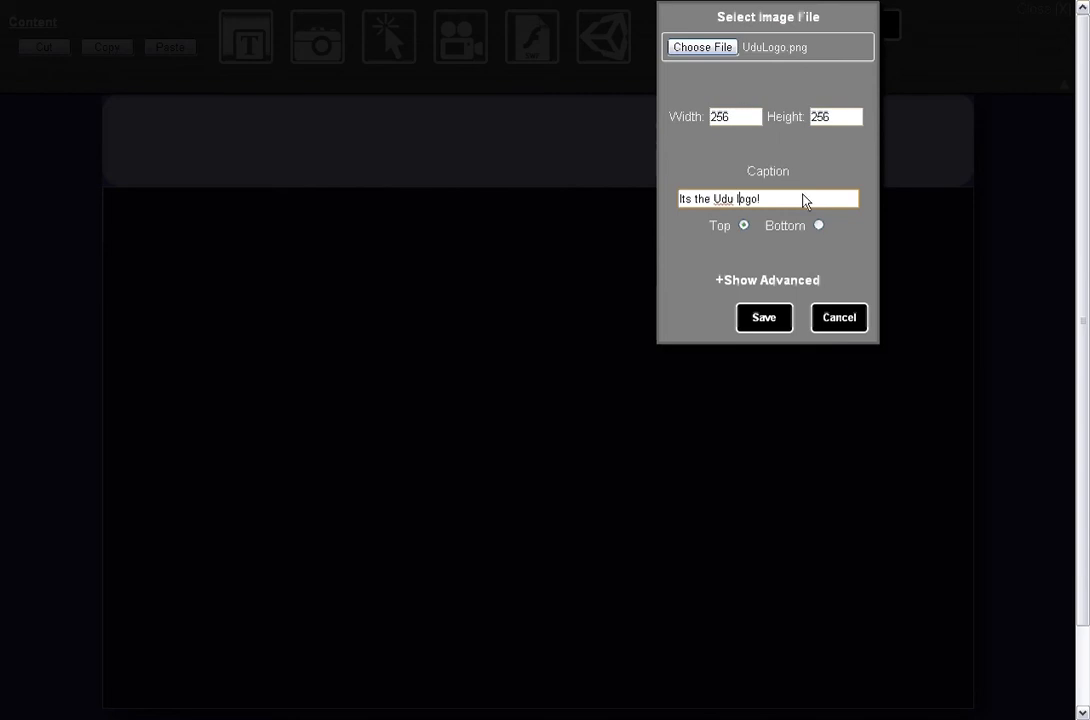
pyautogui.click(796, 282)
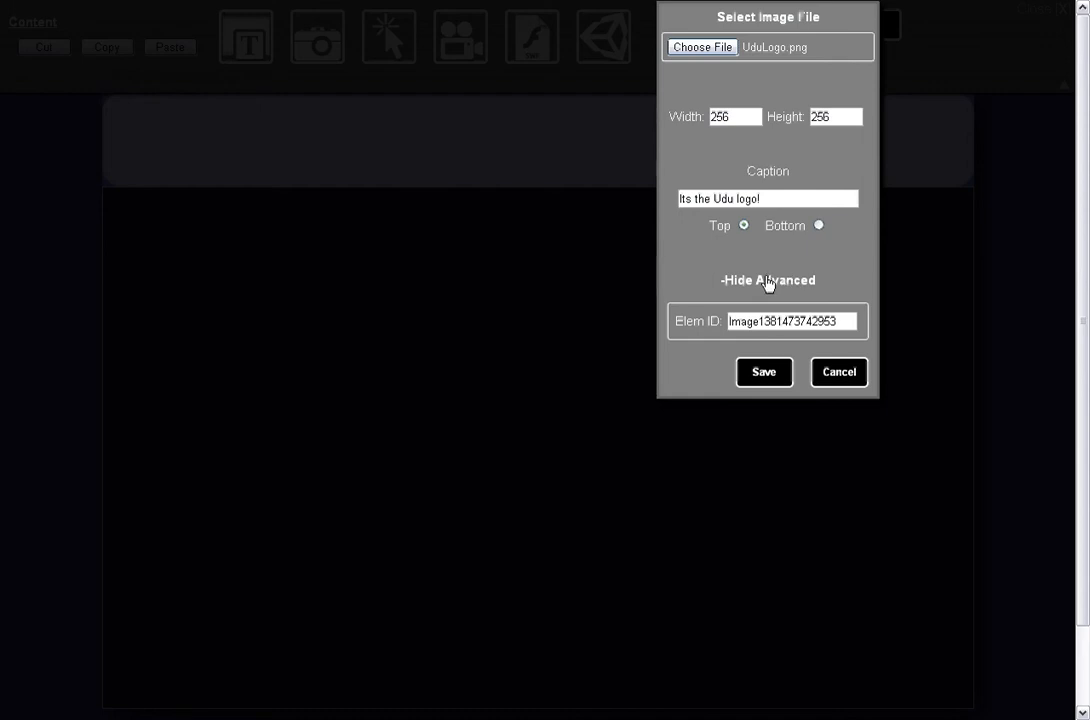
pyautogui.click(767, 282)
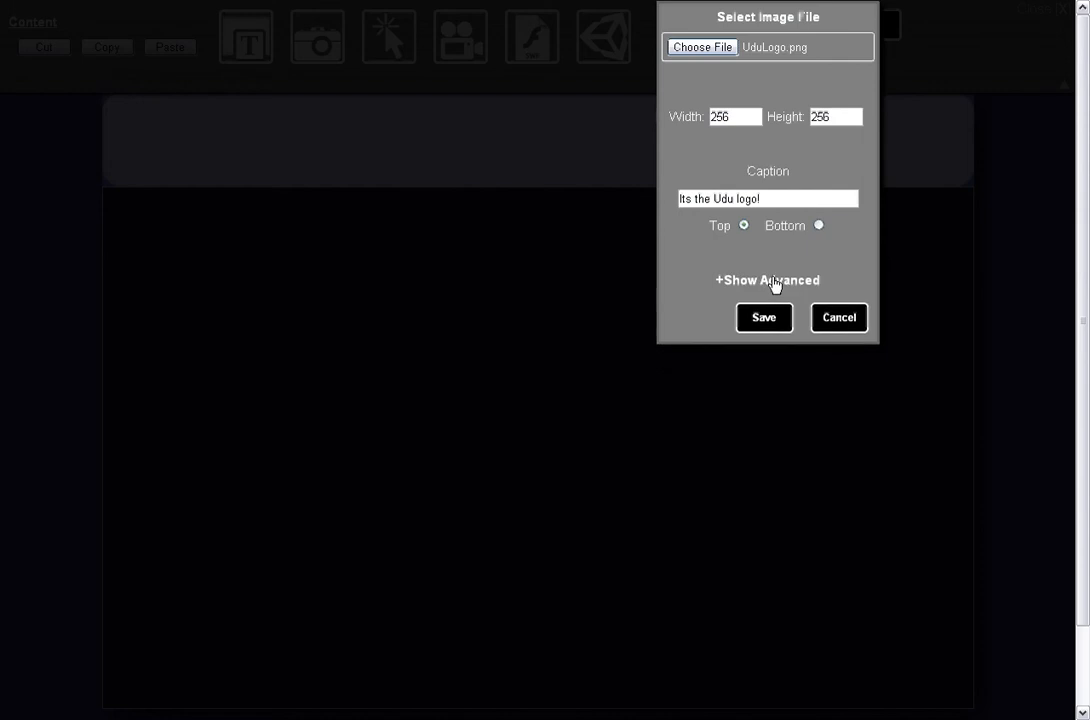
pyautogui.click(765, 318)
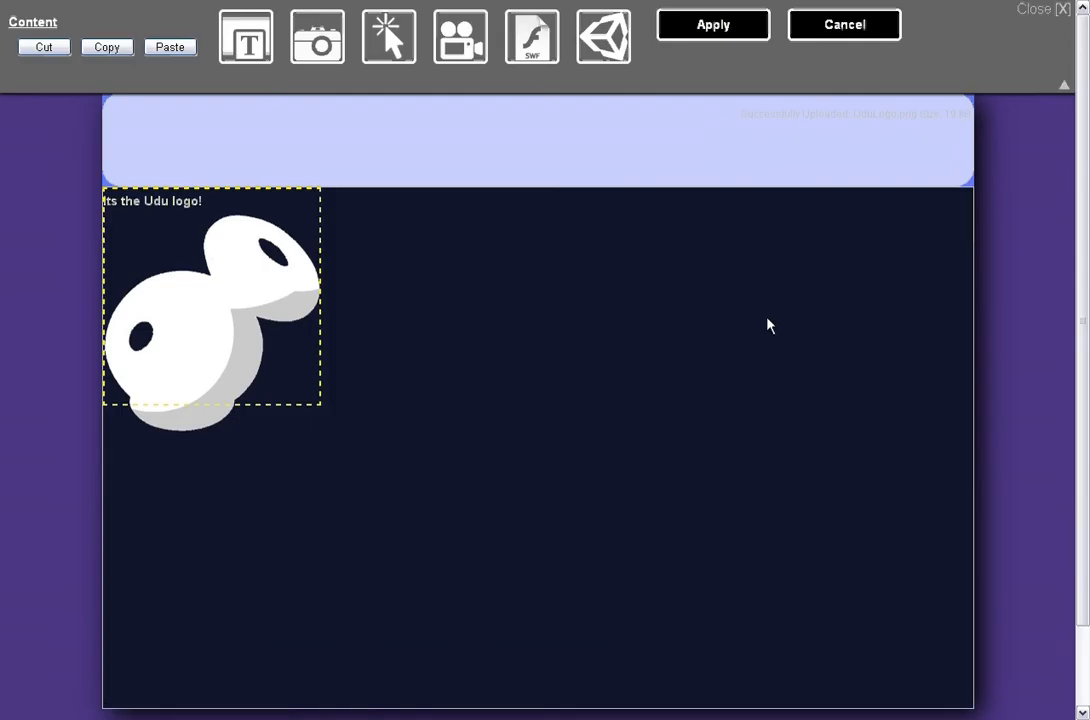
# Shrink the logo image to about 233 by 246 and move it toward the middle of the content pane
pyautogui.click(294, 382)
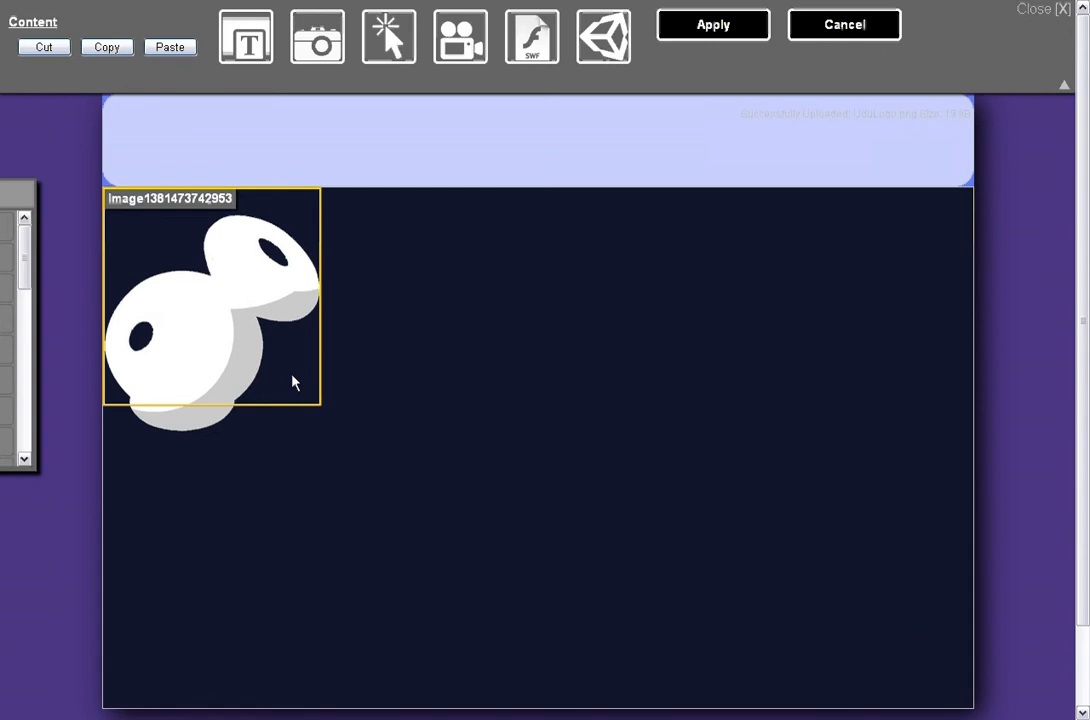
pyautogui.moveTo(304, 403)
pyautogui.mouseDown()
pyautogui.moveTo(304, 499)
pyautogui.moveTo(307, 399)
pyautogui.mouseUp()
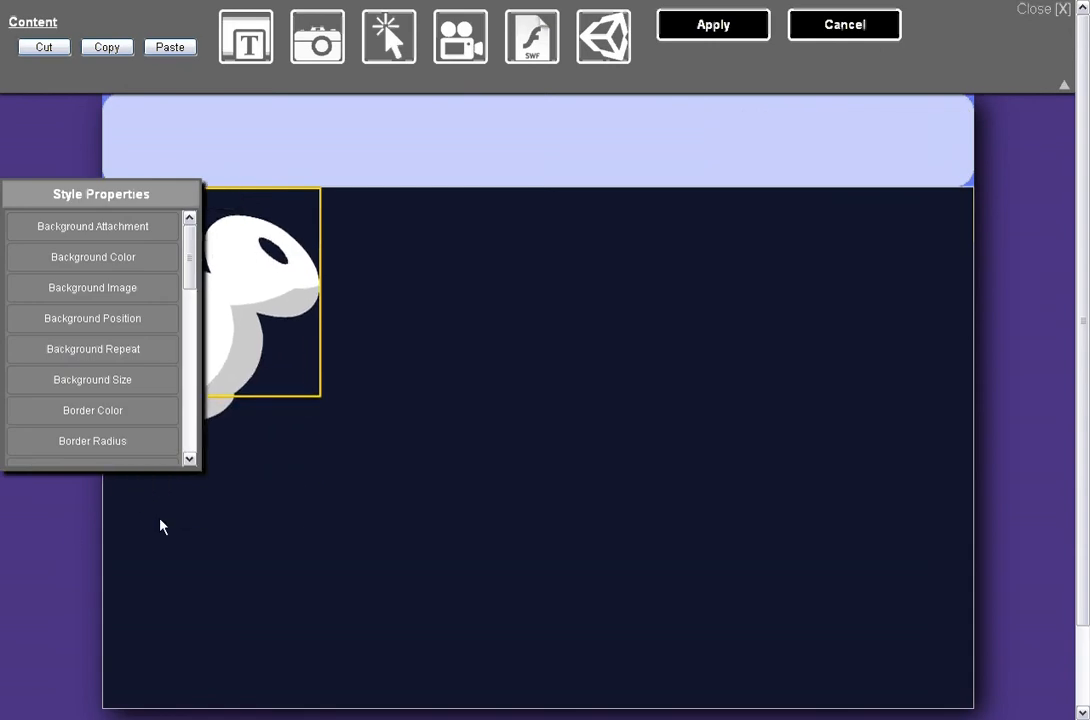
pyautogui.moveTo(319, 342); pyautogui.dragTo(589, 377)
# Set the logo image's Margin style property to 27
pyautogui.scroll(-5, 183, 372)
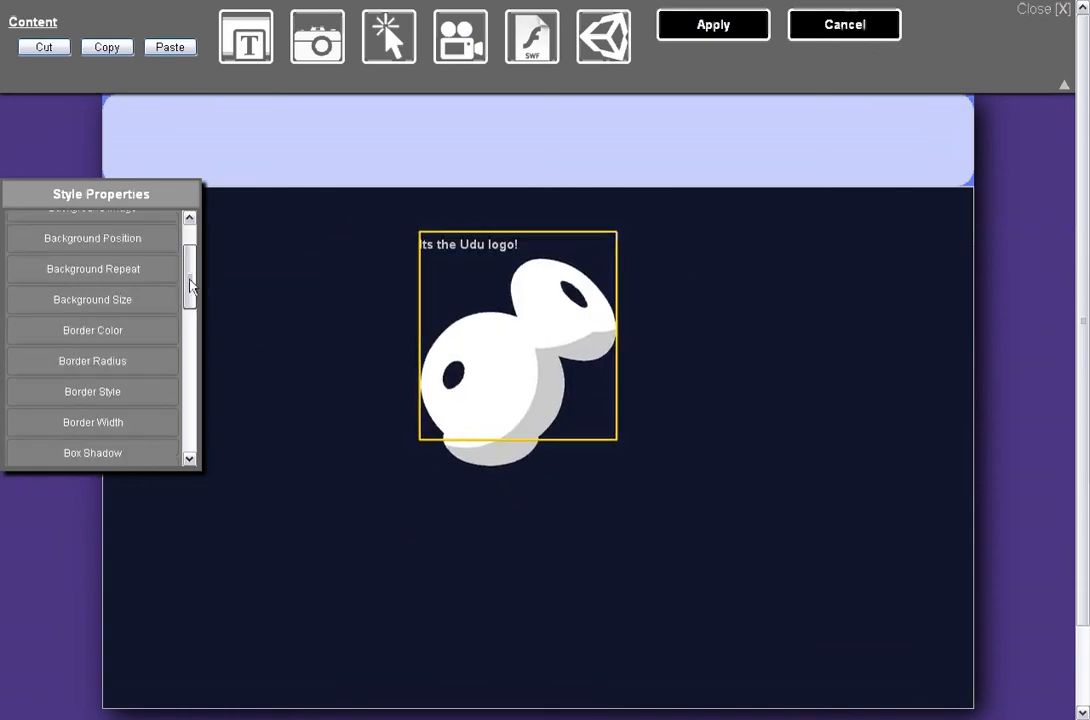
pyautogui.scroll(-3, 185, 390)
pyautogui.scroll(2, 189, 385)
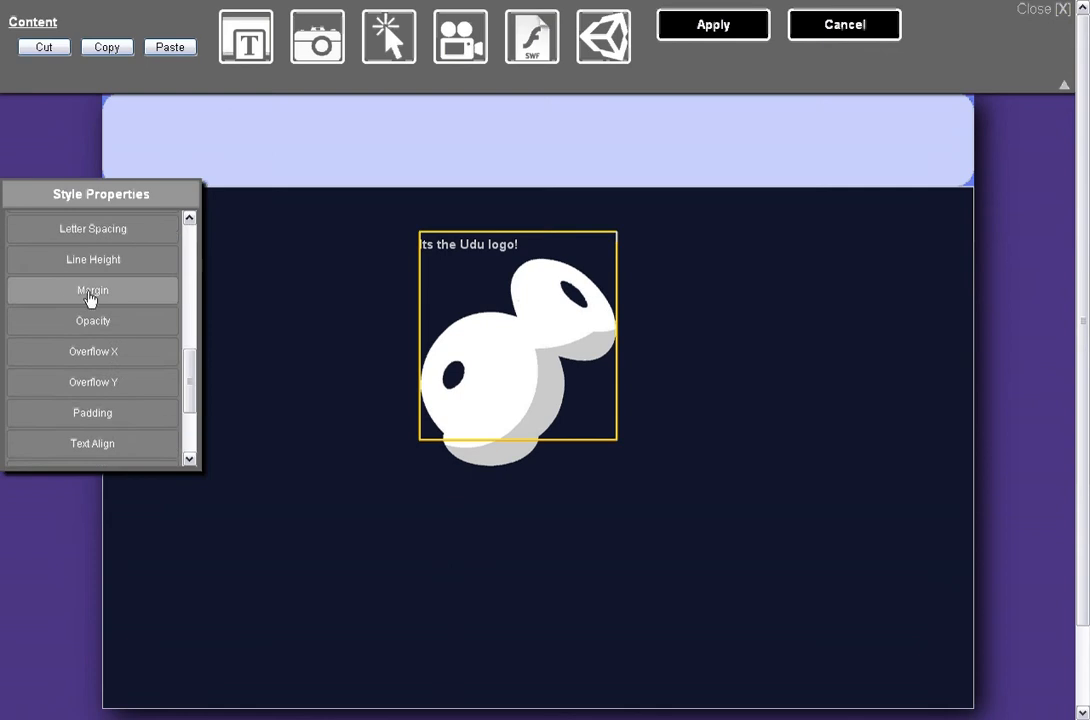
pyautogui.click(91, 299)
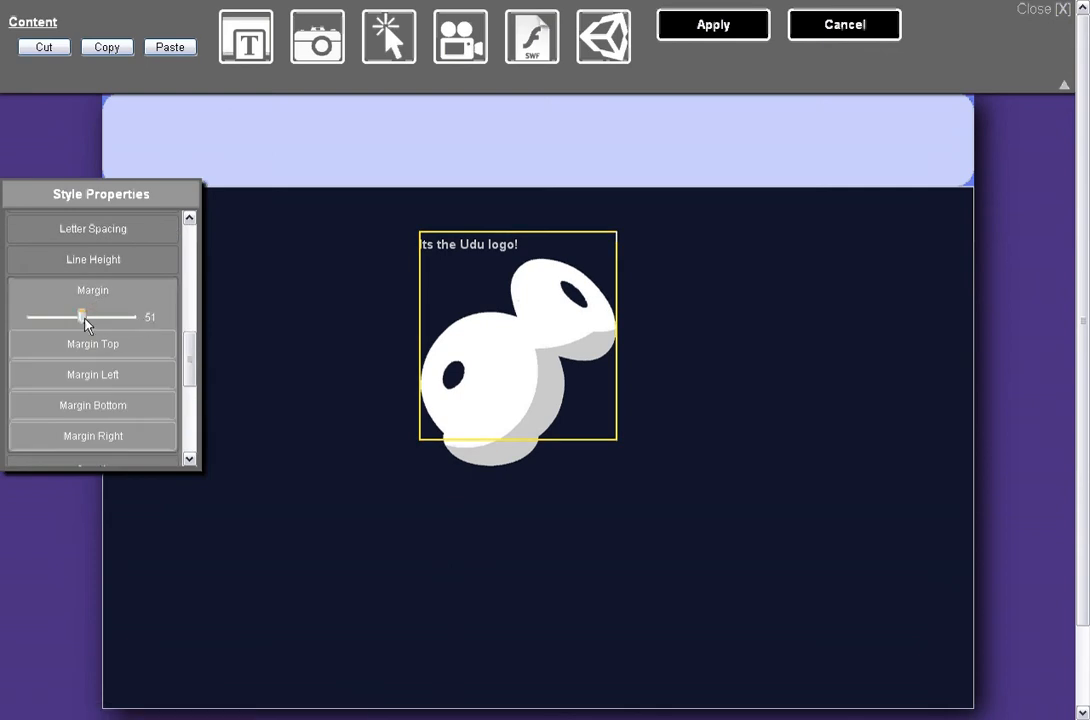
pyautogui.moveTo(85, 322); pyautogui.dragTo(60, 318)
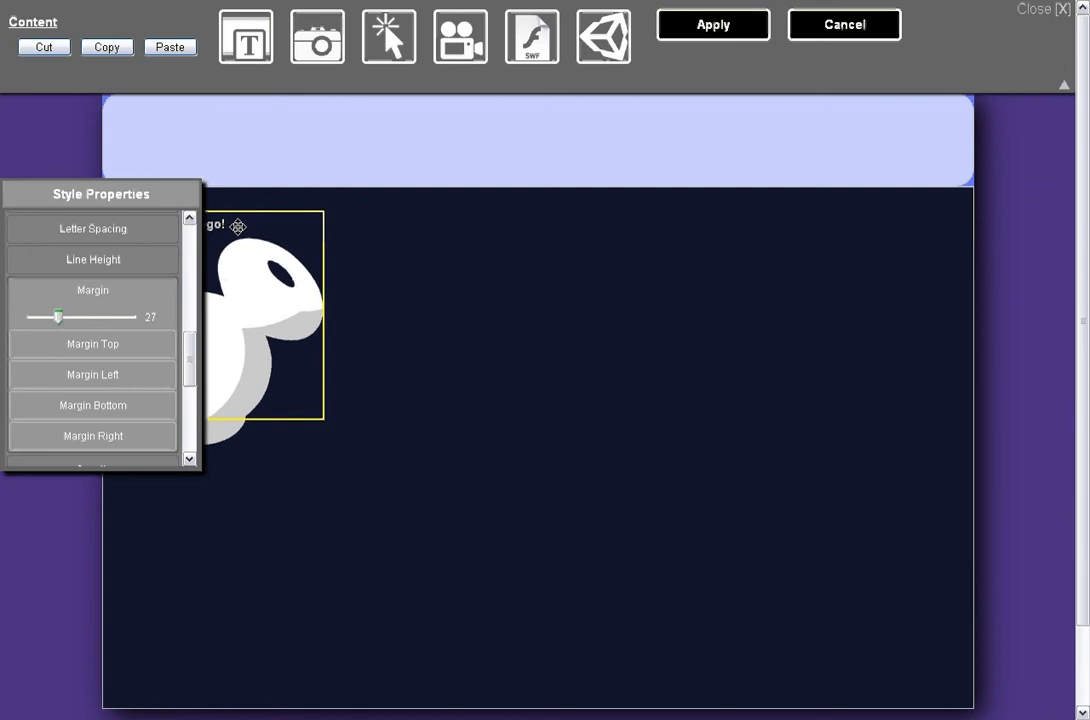
# Clear the logo image's caption, save the change, and move the image slightly up and to the right
pyautogui.doubleClick(277, 317)
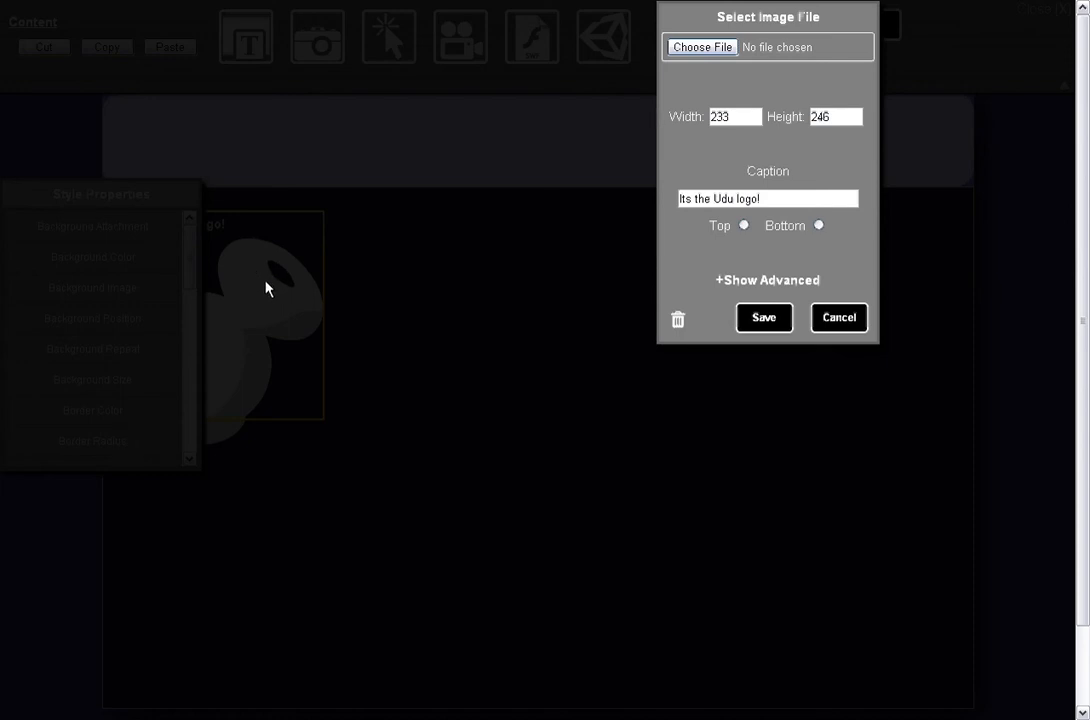
pyautogui.tripleClick(768, 198)
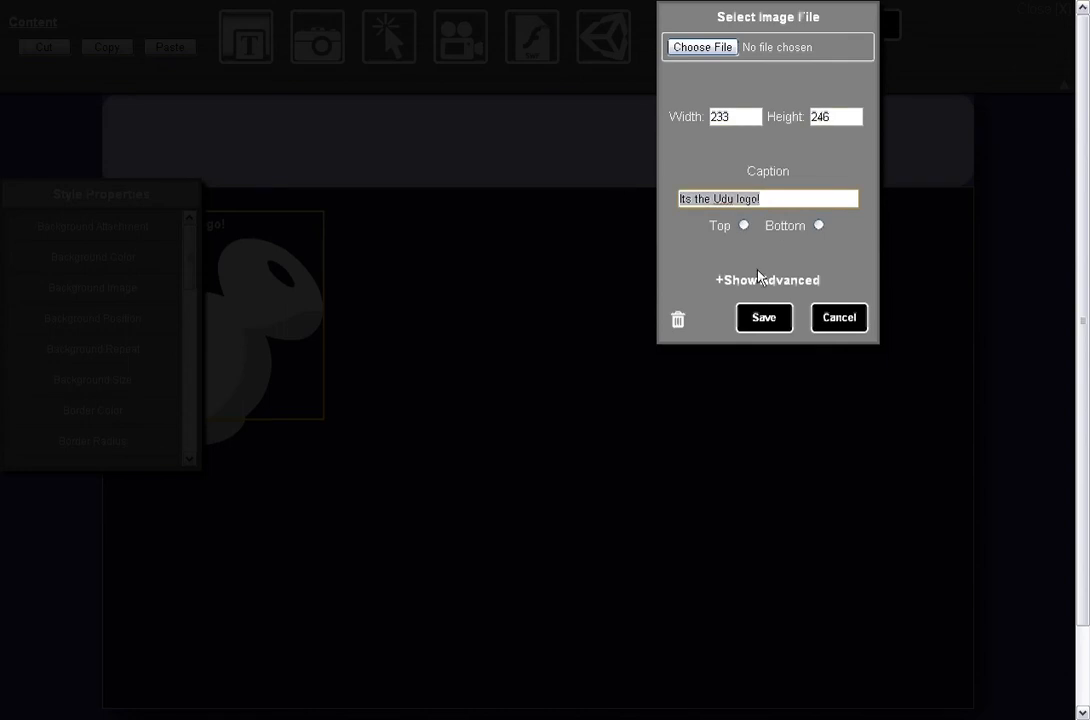
pyautogui.press('BackSpace')
pyautogui.click(764, 317)
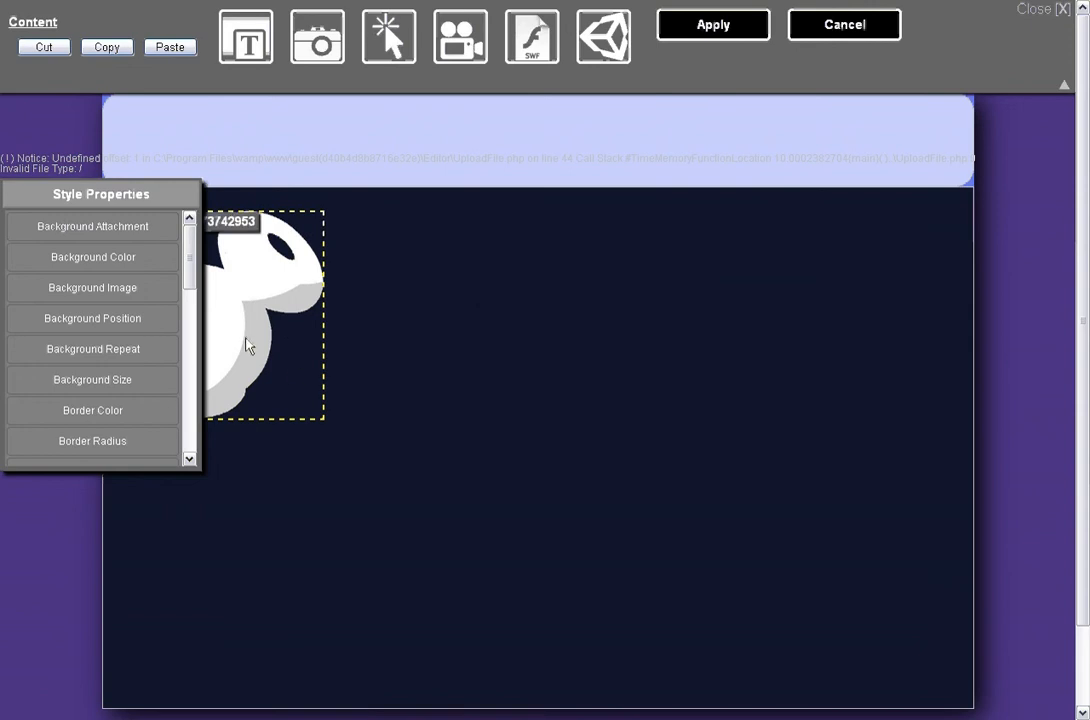
pyautogui.moveTo(298, 372); pyautogui.dragTo(285, 333)
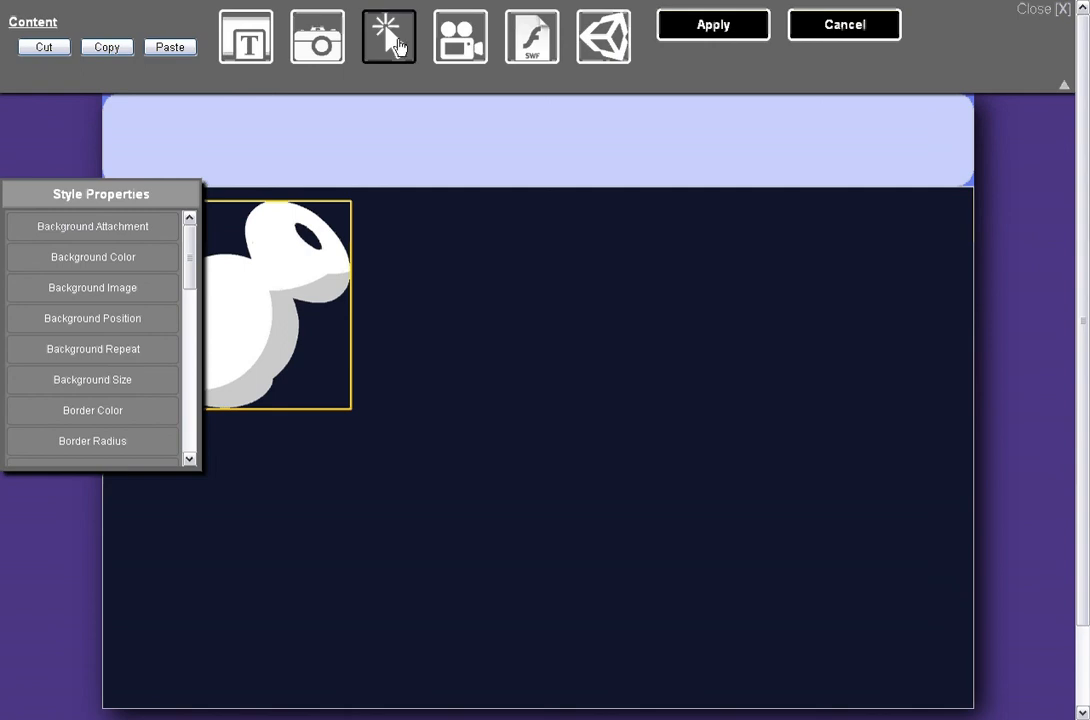
# Start a new video element and choose movie.mp4 from the Video folder as its file
pyautogui.click(462, 48)
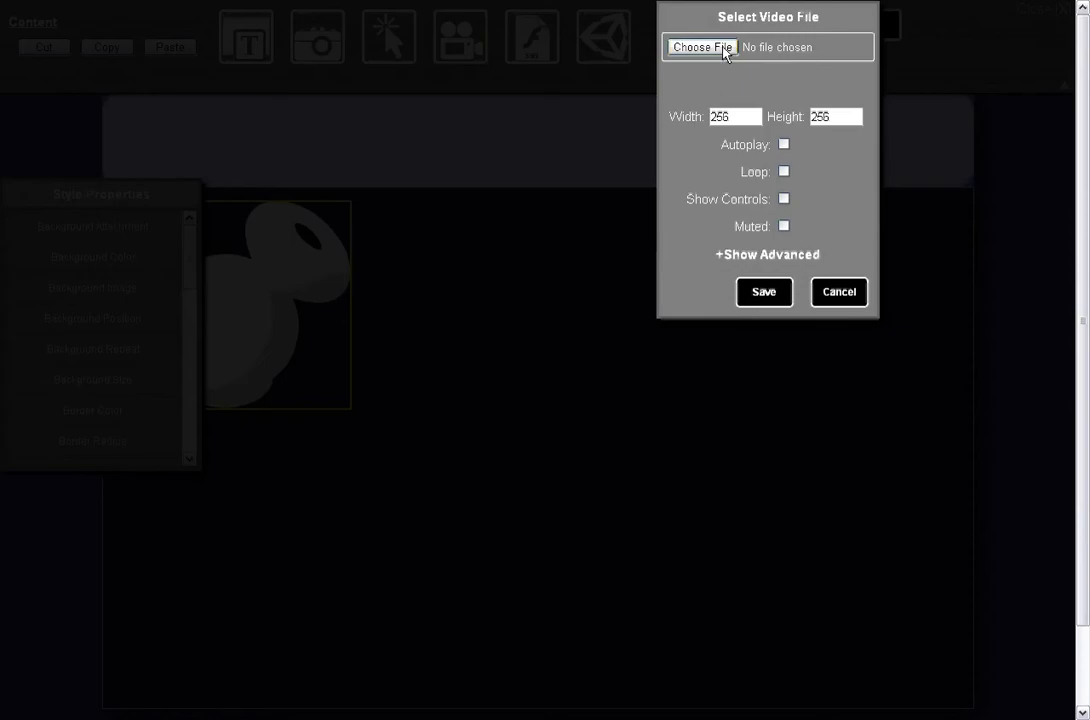
pyautogui.click(726, 52)
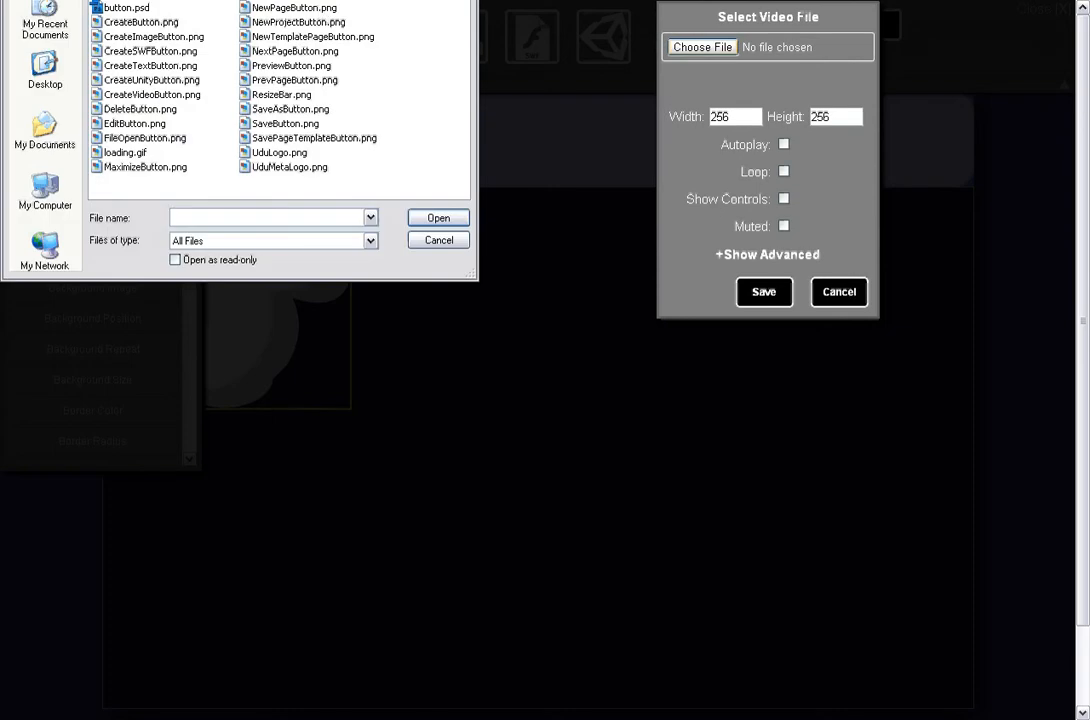
pyautogui.doubleClick(112, 94)
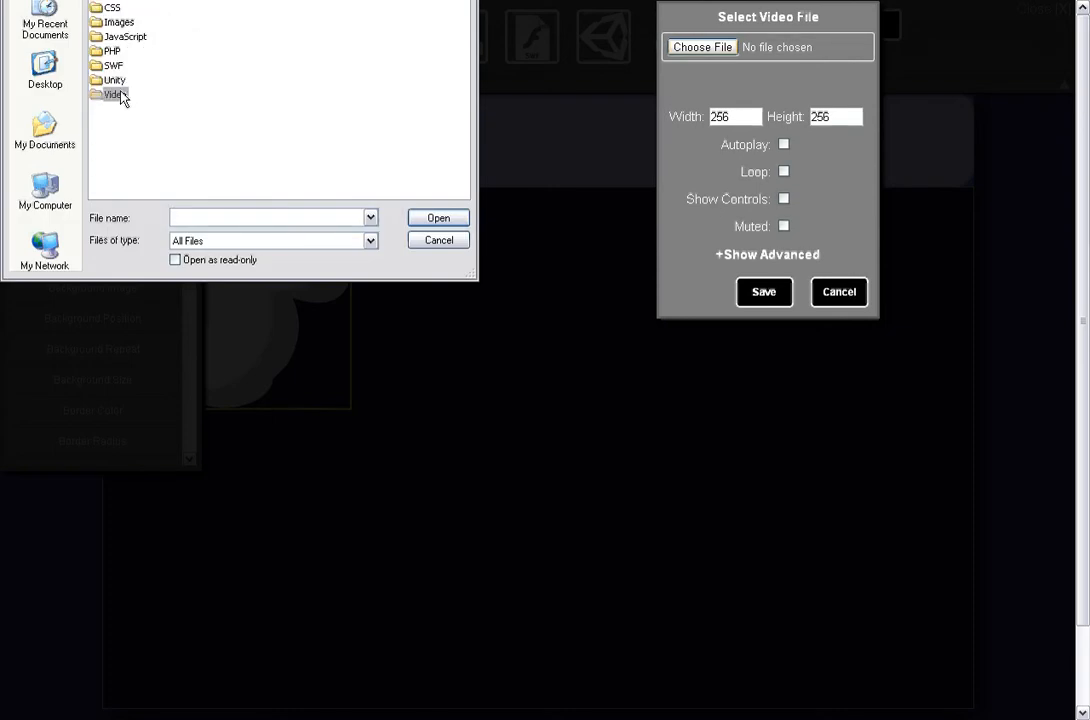
pyautogui.click(140, 14)
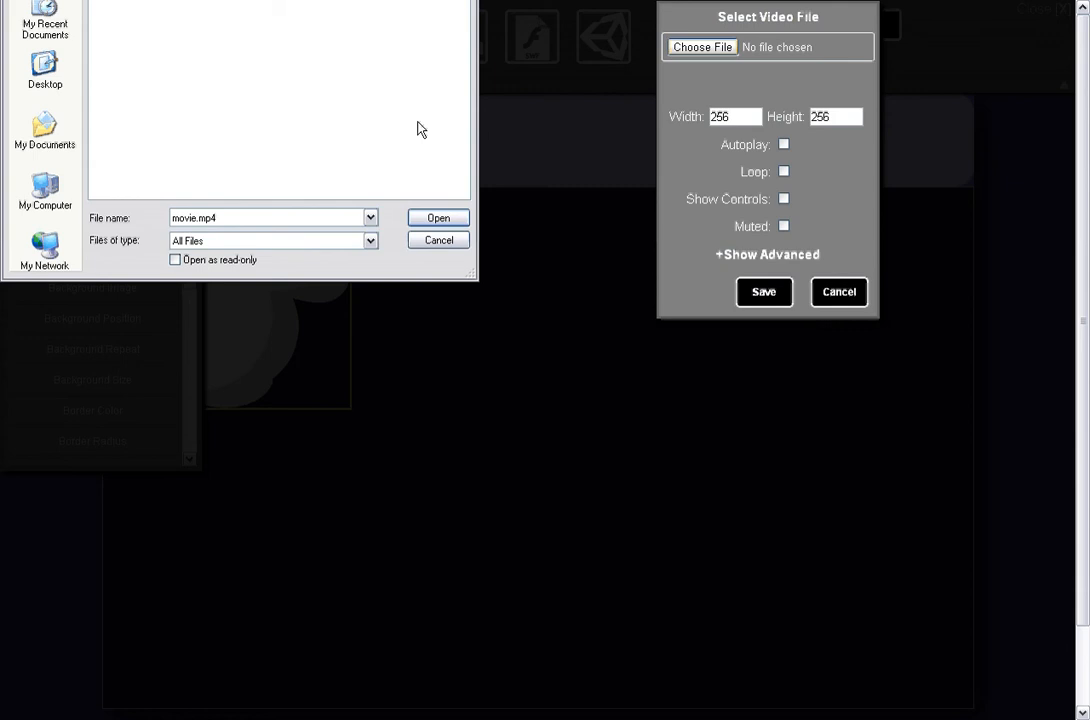
pyautogui.click(438, 218)
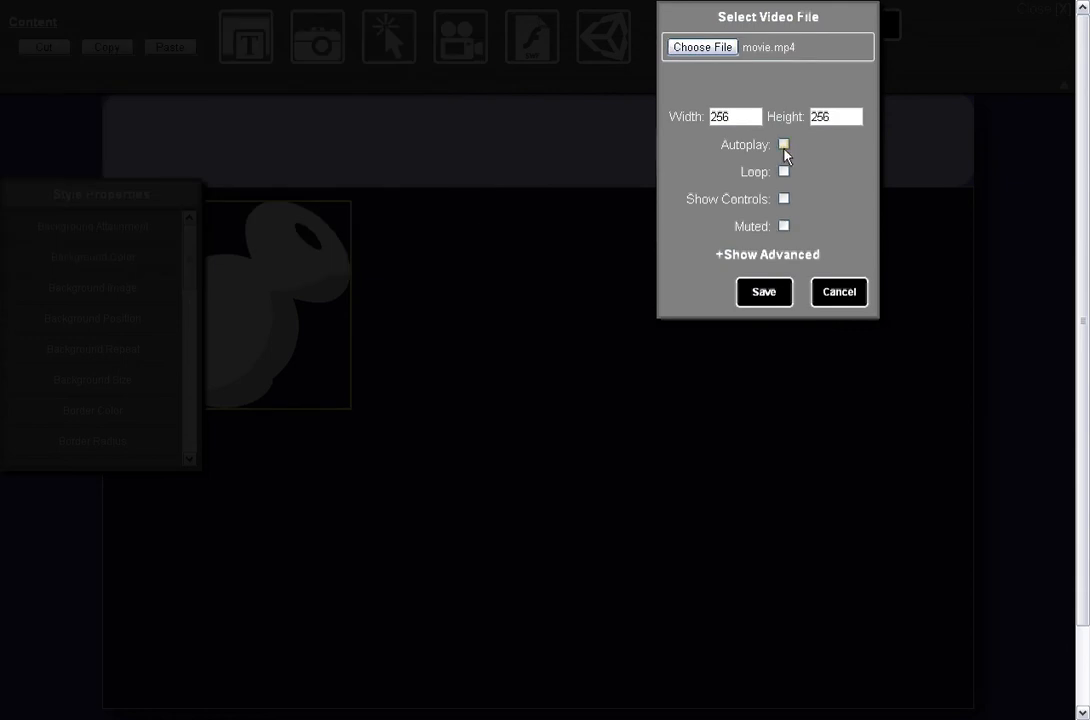
# Enable Autoplay, Loop and Show Controls for the video and save it to the page
pyautogui.click(784, 146)
pyautogui.click(784, 172)
pyautogui.click(784, 200)
pyautogui.click(765, 293)
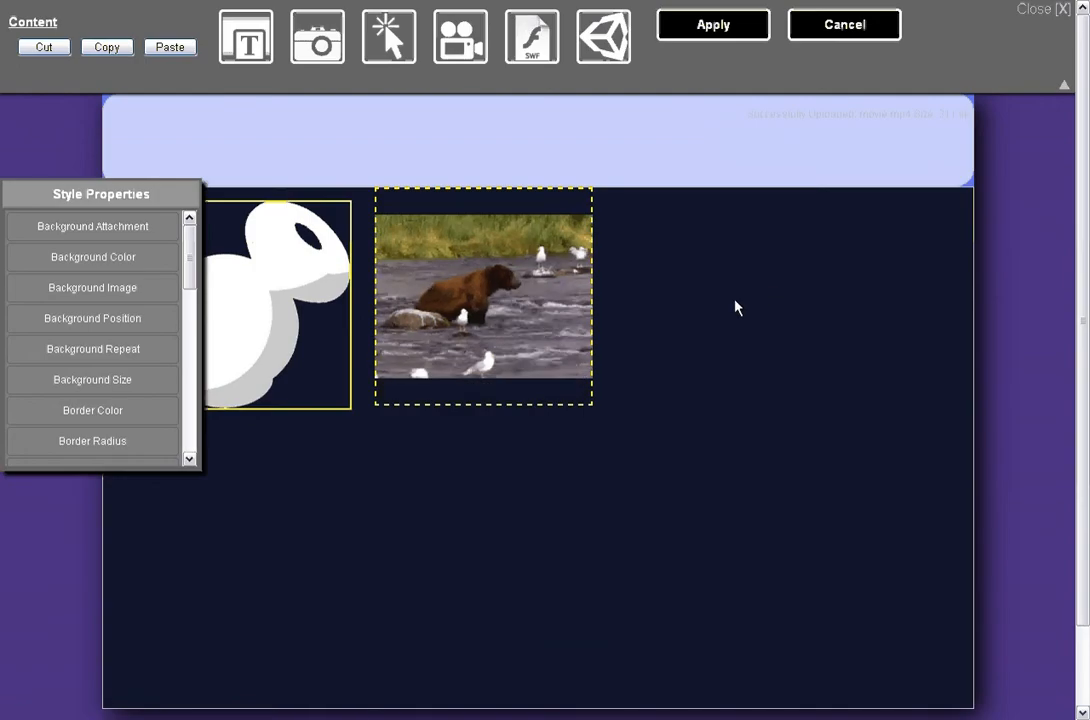
# Move the video down and to the right, and enlarge it to about 347 by 325
pyautogui.click(505, 327)
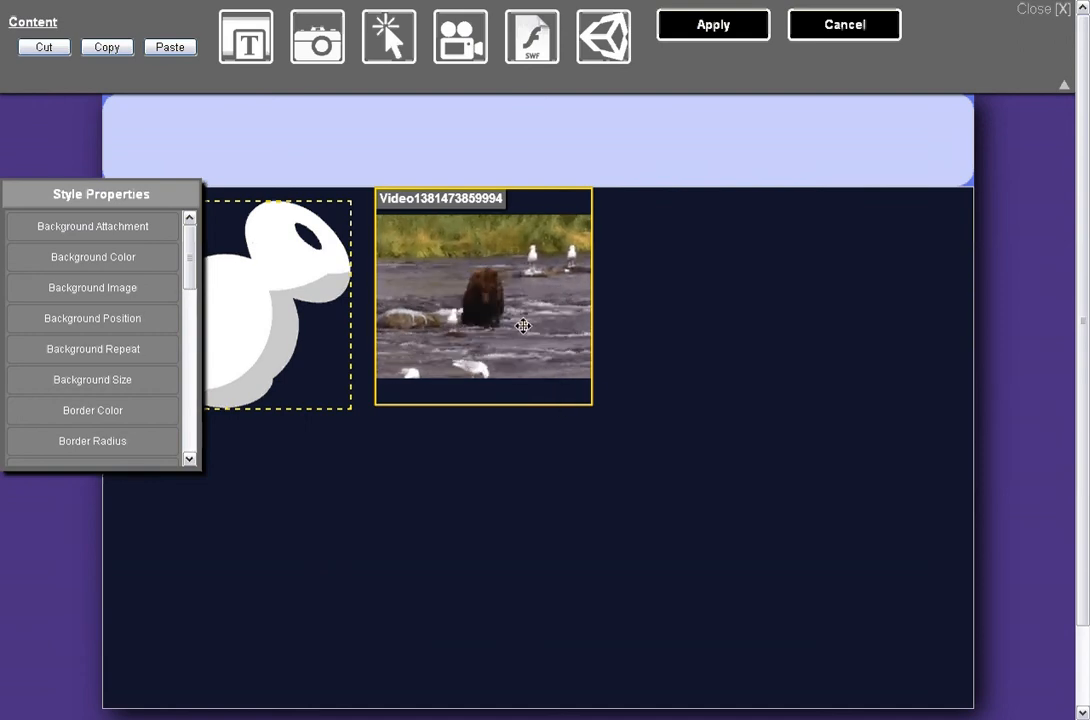
pyautogui.moveTo(513, 394); pyautogui.dragTo(565, 560)
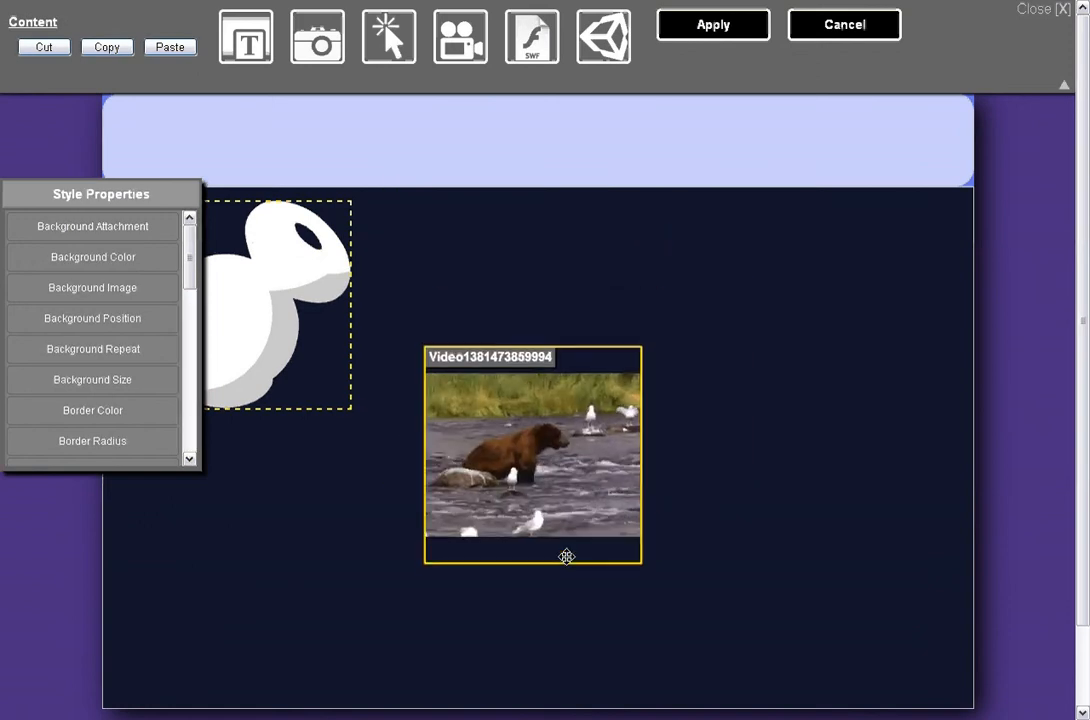
pyautogui.moveTo(639, 541); pyautogui.dragTo(717, 421)
pyautogui.moveTo(606, 566); pyautogui.dragTo(623, 621)
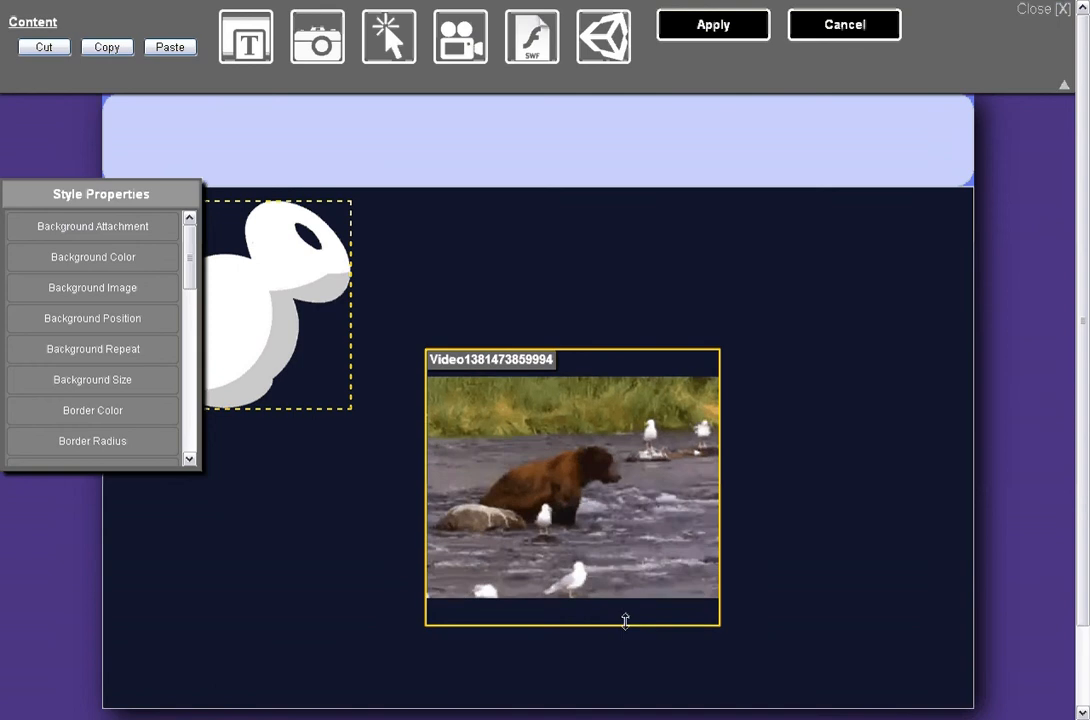
# Move the enlarged video slightly up and left, and fine-tune its horizontal position with small nudges
pyautogui.moveTo(597, 506); pyautogui.dragTo(583, 472)
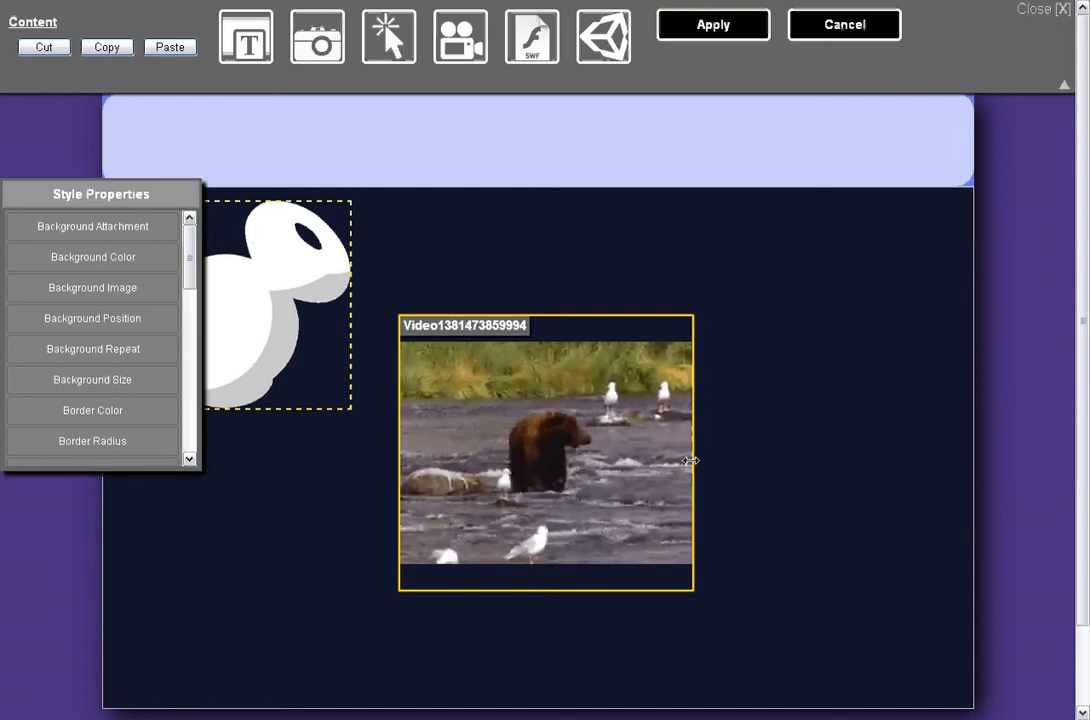
pyautogui.press('Right')
pyautogui.press('Right')
pyautogui.press('Left')
pyautogui.press('Left')
pyautogui.press('Left')
pyautogui.press('Left')
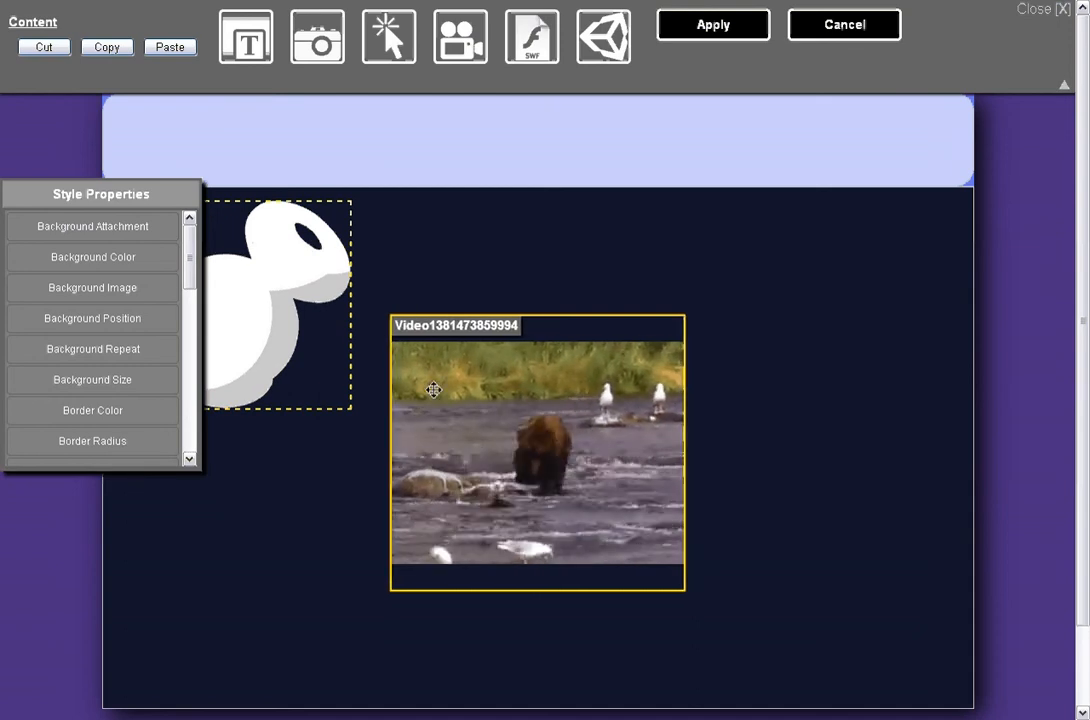
# Reopen the video's settings and save them with the existing playback options
pyautogui.scroll(-1, 188, 250)
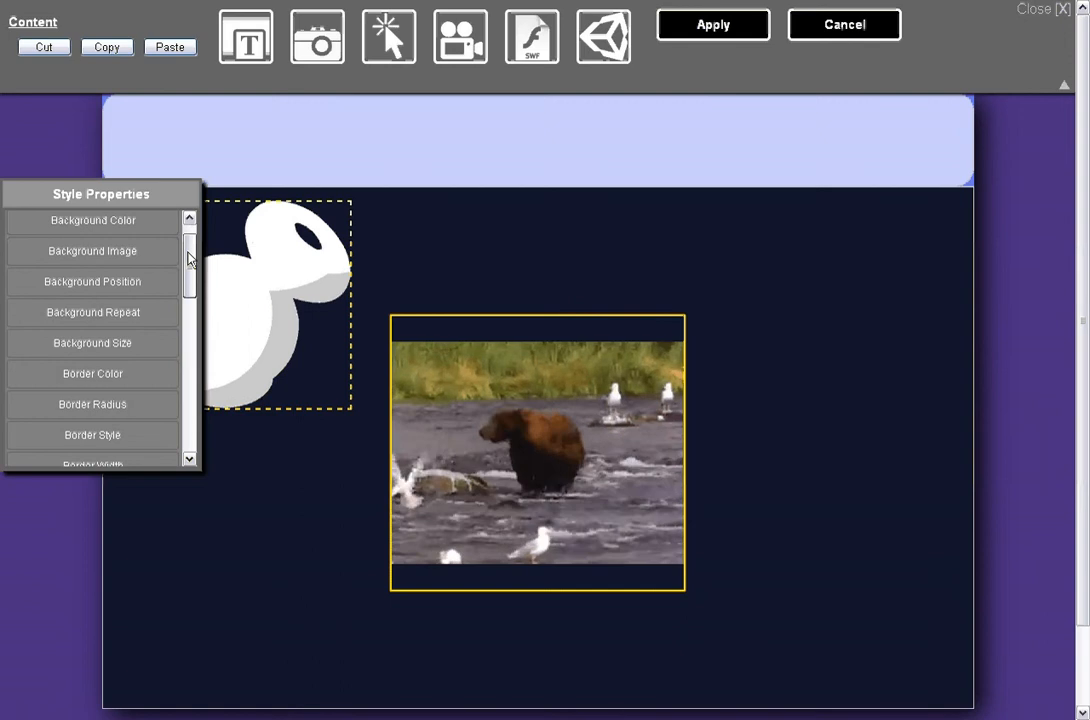
pyautogui.scroll(-2, 189, 251)
pyautogui.scroll(2, 190, 252)
pyautogui.moveTo(192, 254); pyautogui.dragTo(192, 251)
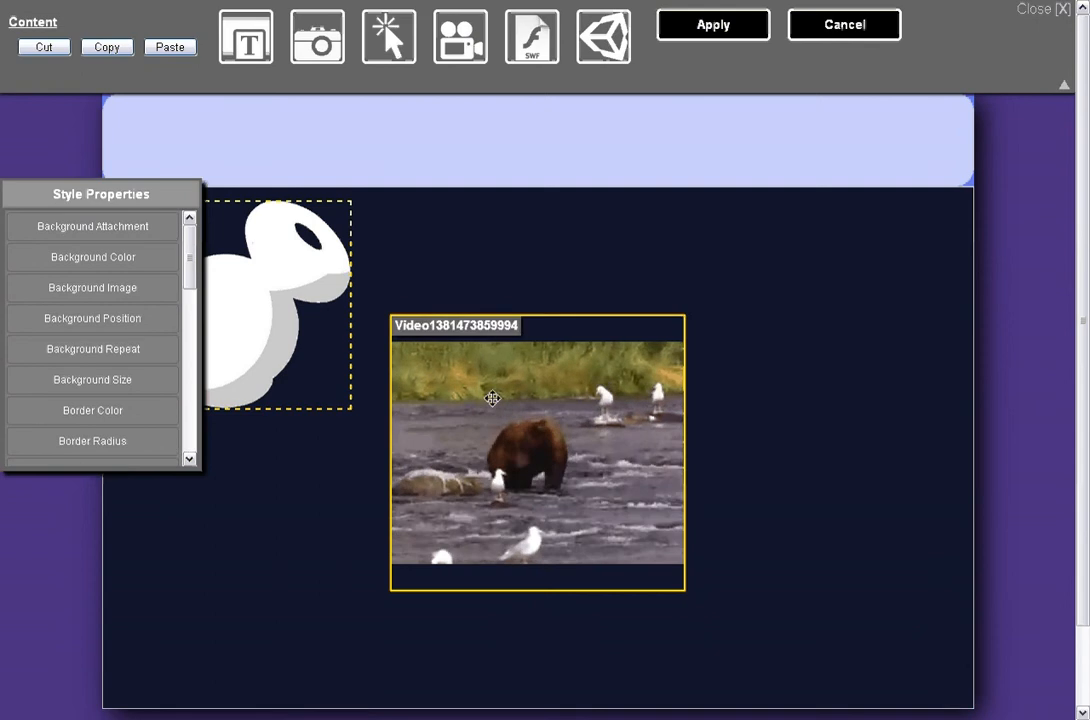
pyautogui.doubleClick(623, 406)
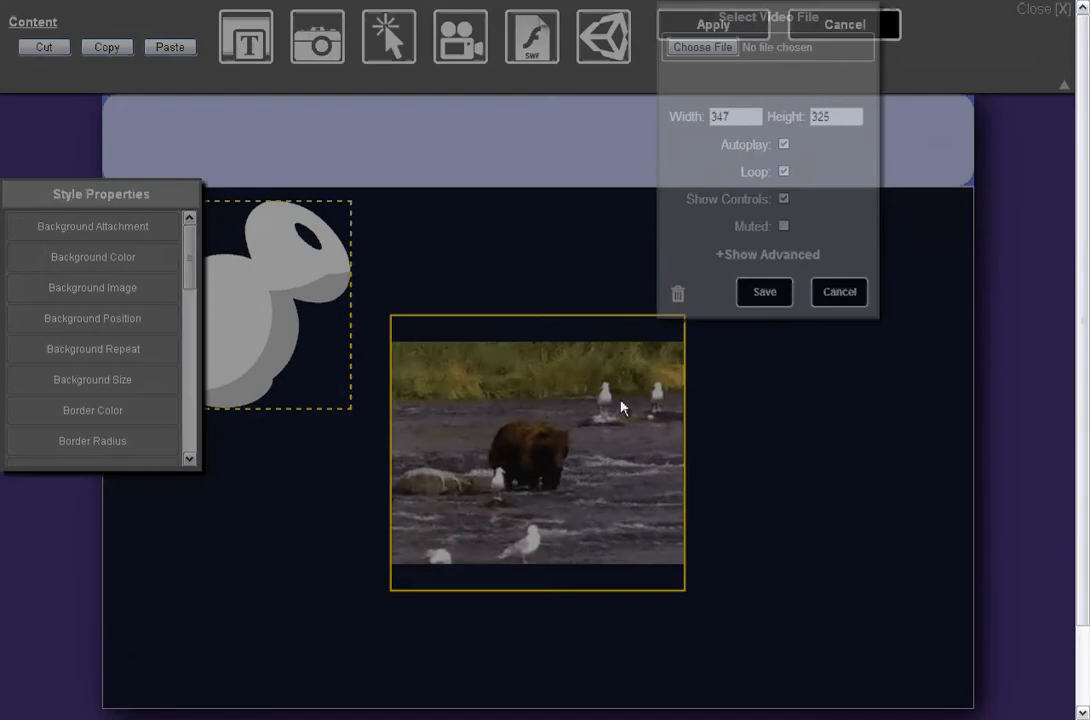
pyautogui.click(768, 292)
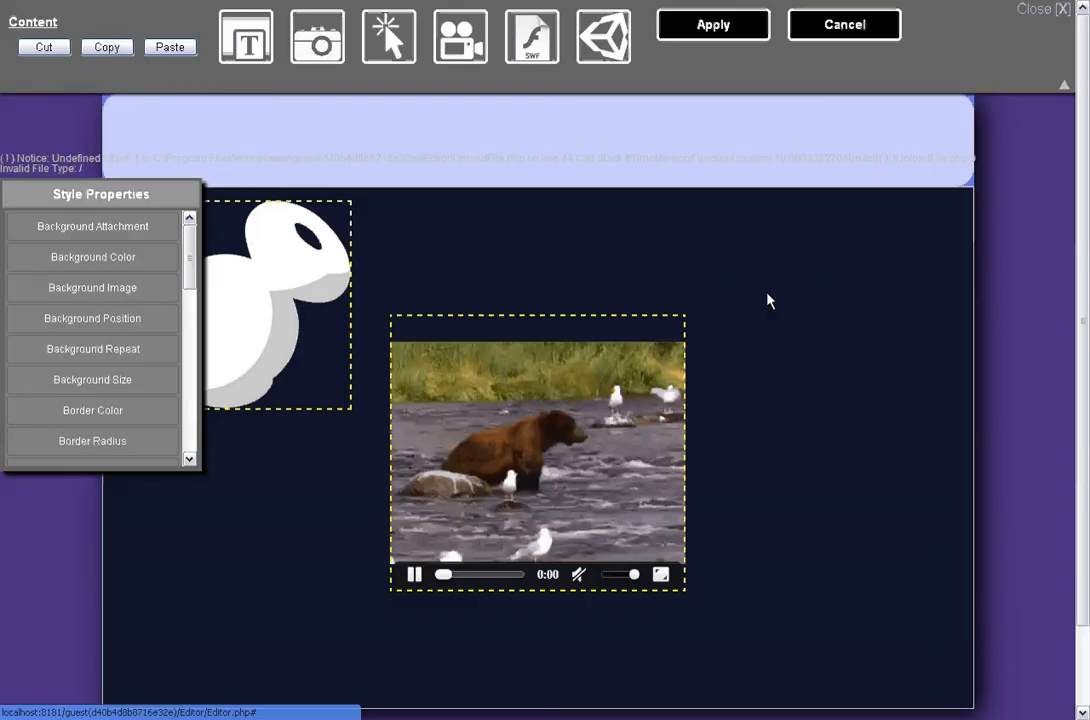
# Give the video a black Background Color at 100 opacity, and apply and save the project changes
pyautogui.scroll(-1, 135, 240)
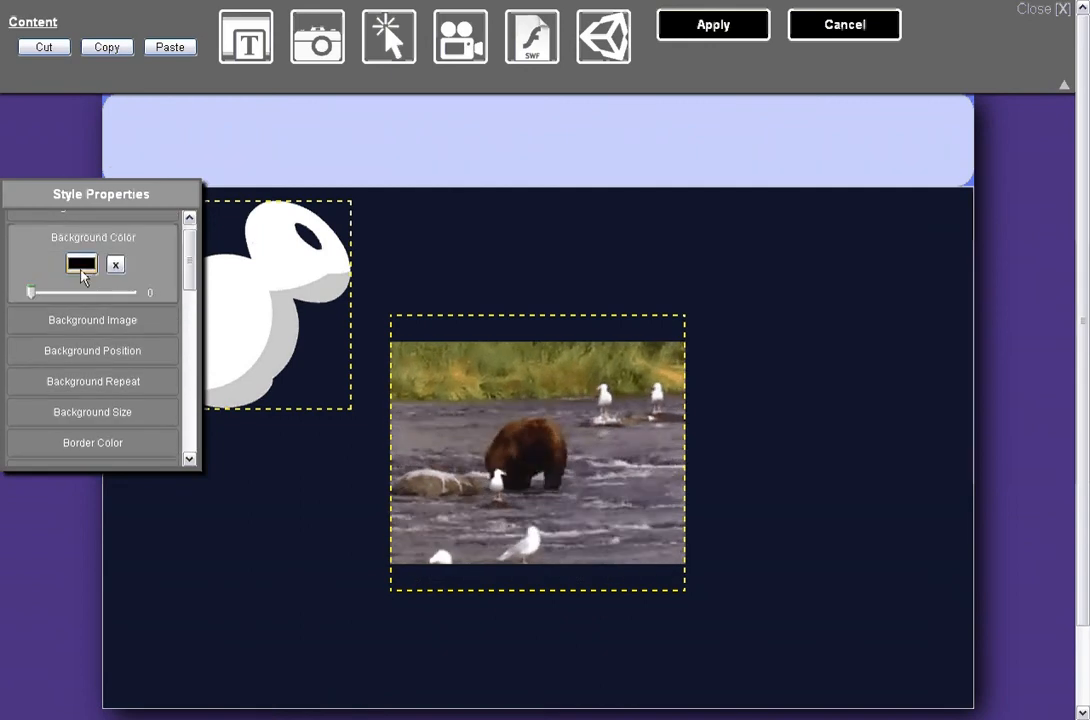
pyautogui.moveTo(30, 292); pyautogui.dragTo(181, 295)
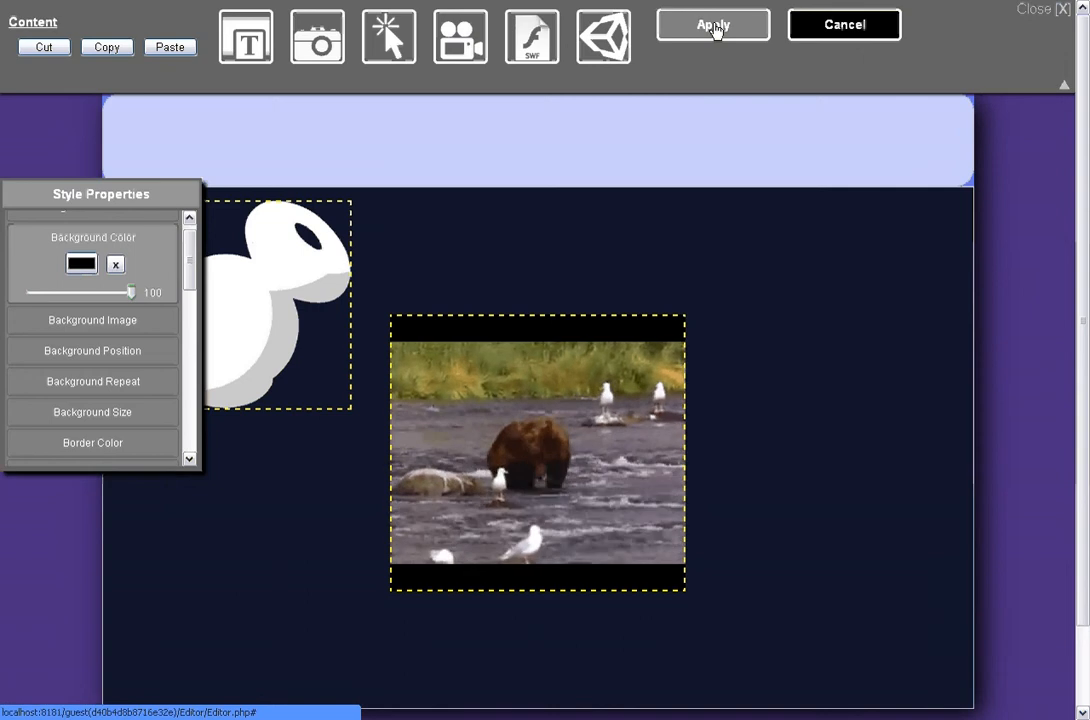
pyautogui.click(713, 27)
pyautogui.click(220, 42)
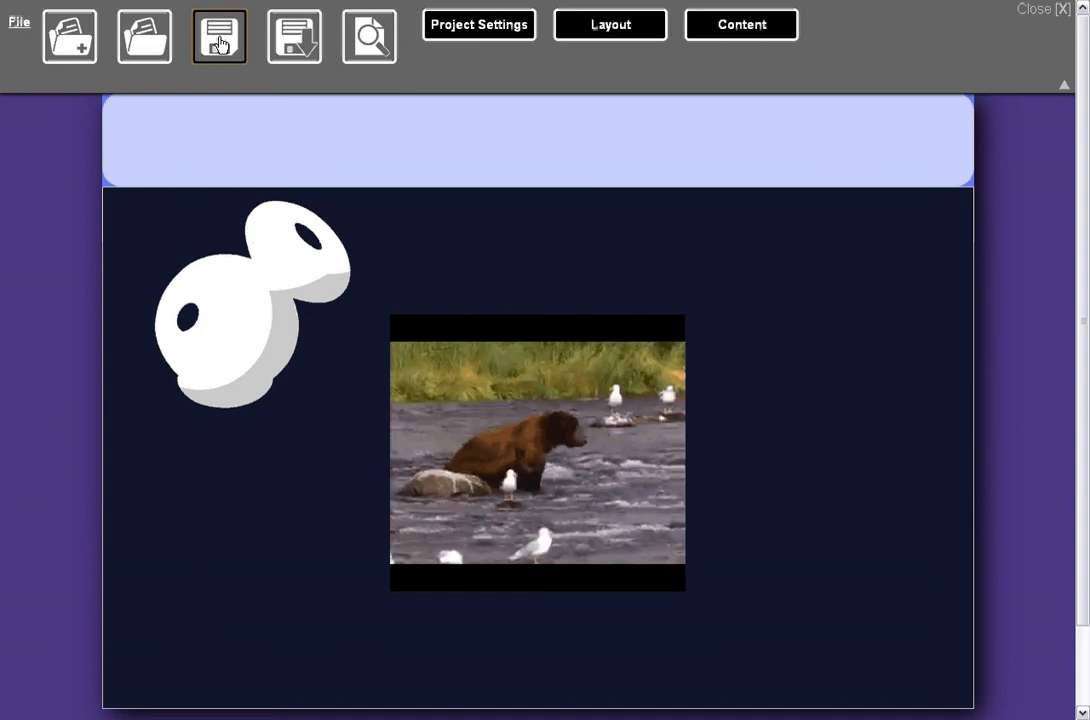
# Open the header pane for content editing and create a text element with 100% width and 100% height
pyautogui.click(720, 28)
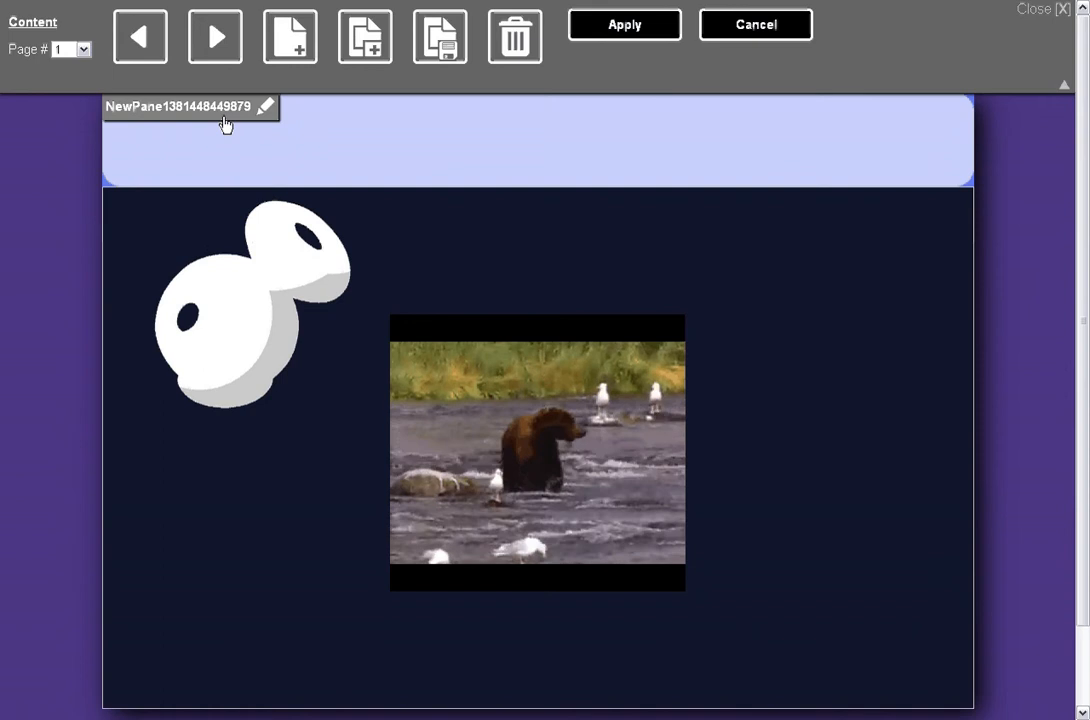
pyautogui.click(225, 123)
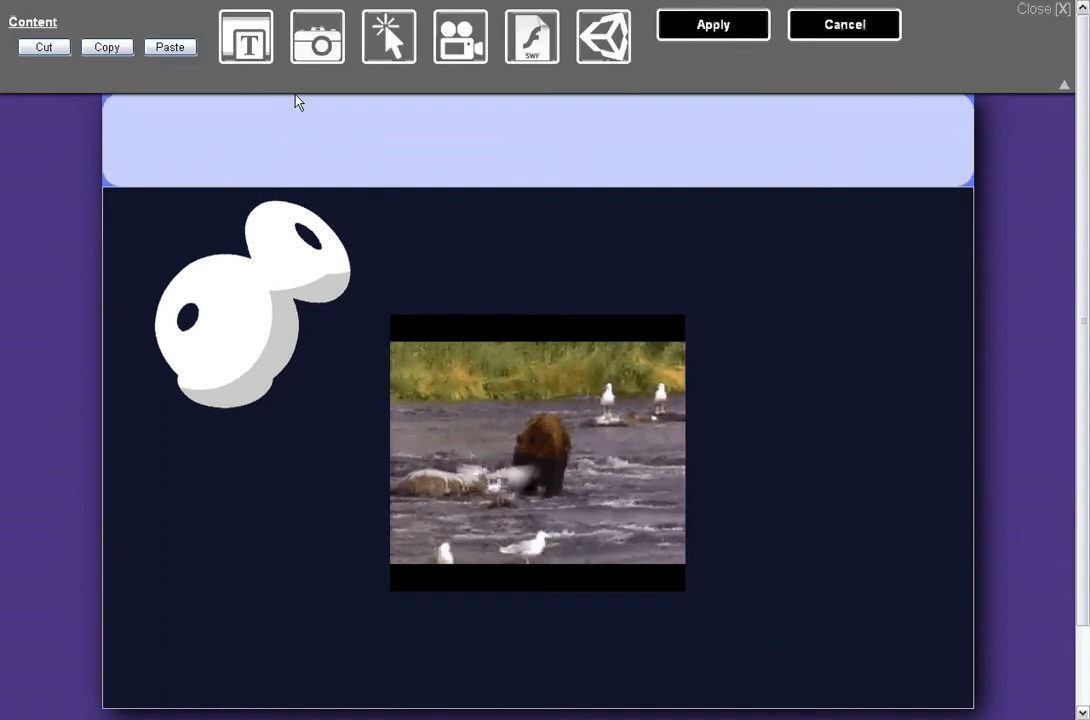
pyautogui.click(249, 50)
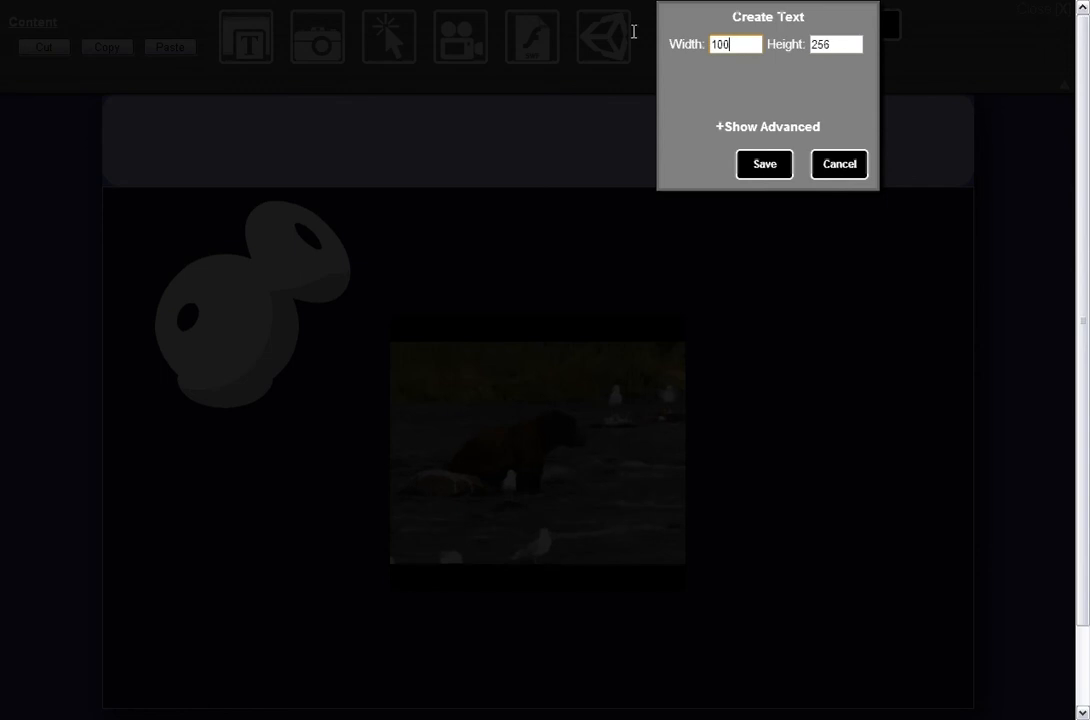
pyautogui.write('100%')
pyautogui.press('Tab')
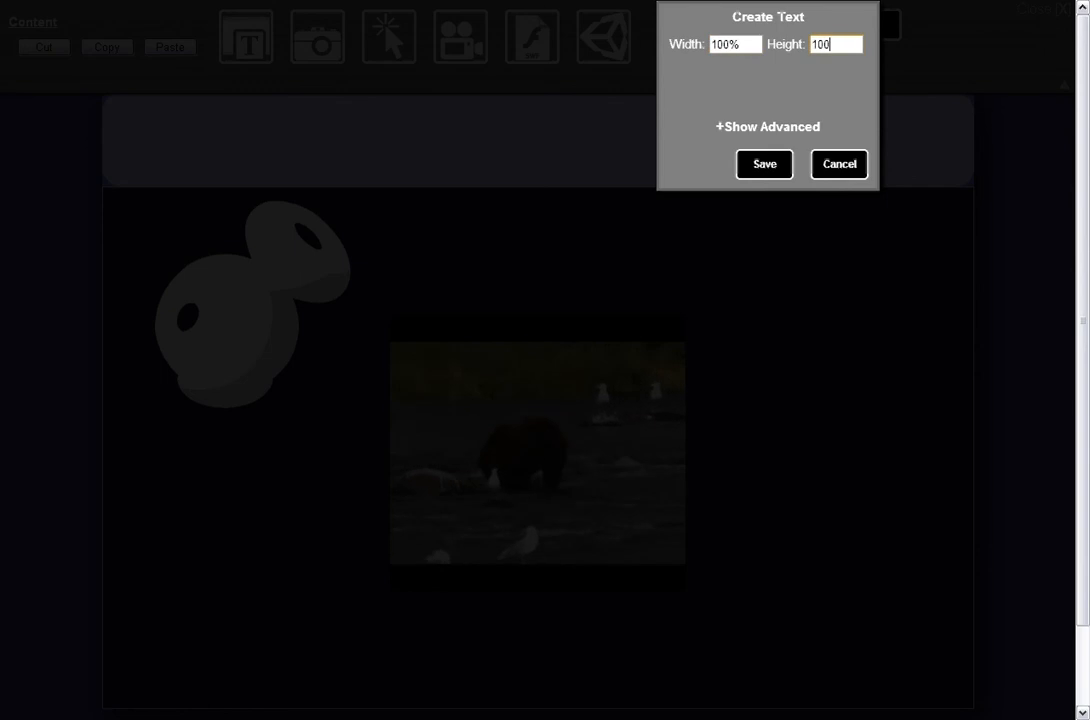
pyautogui.click(765, 164)
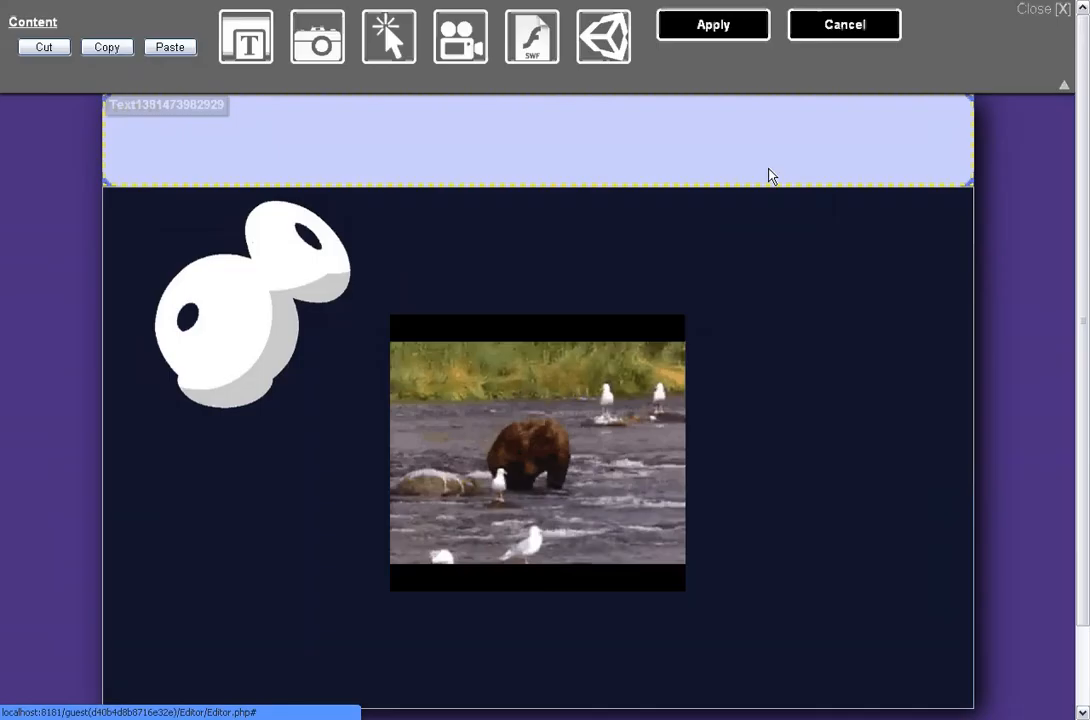
# Replace the header text element's placeholder with "Hey Welcome to Udu"
pyautogui.doubleClick(296, 162)
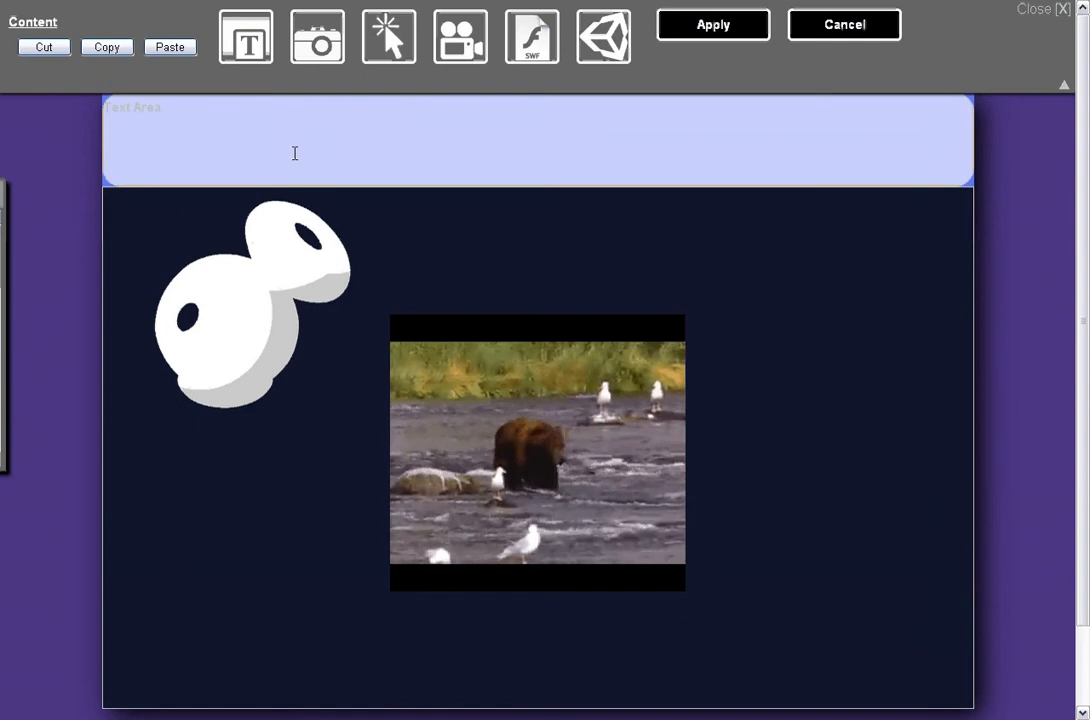
pyautogui.moveTo(185, 107); pyautogui.dragTo(88, 104)
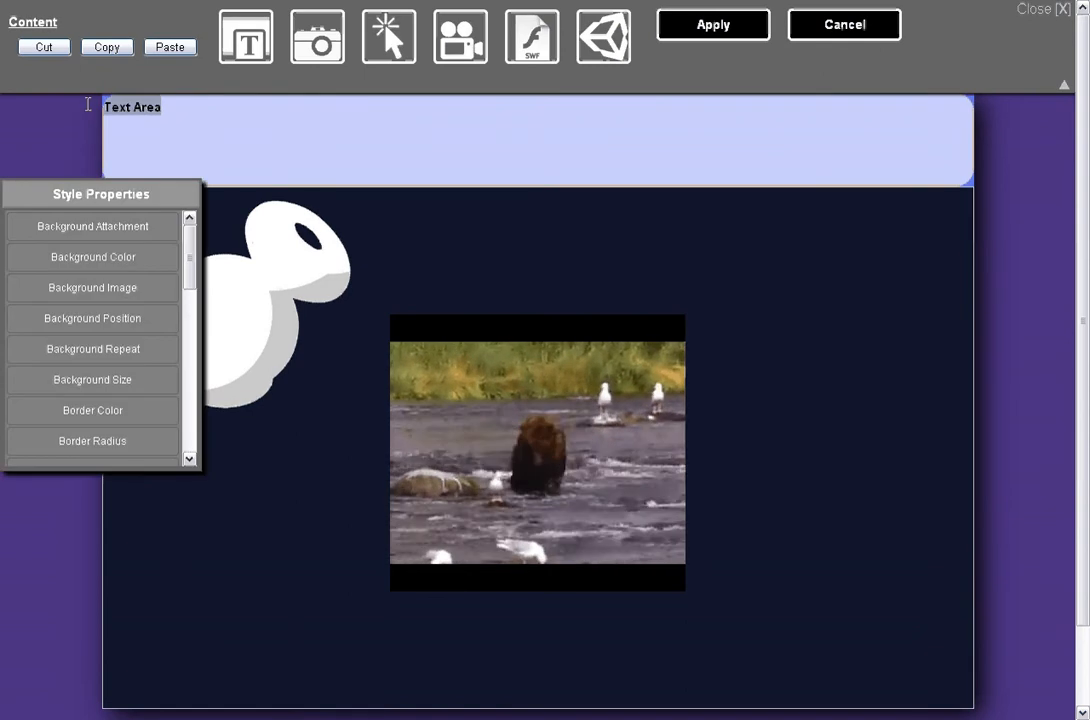
pyautogui.write('Hey')
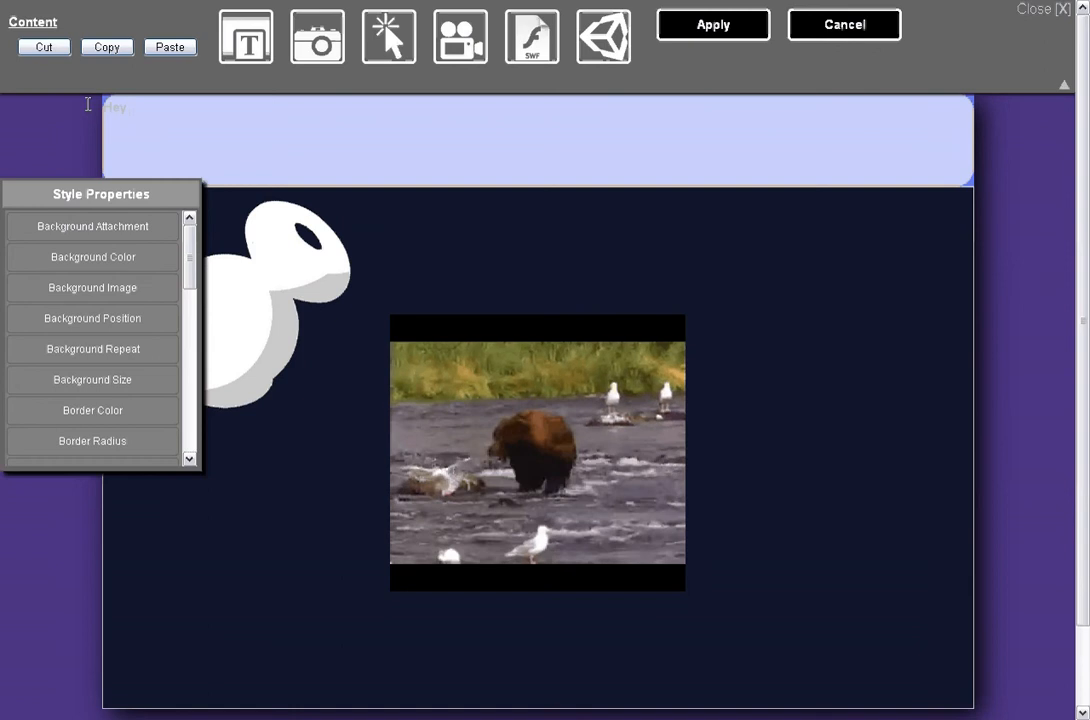
pyautogui.write(' We')
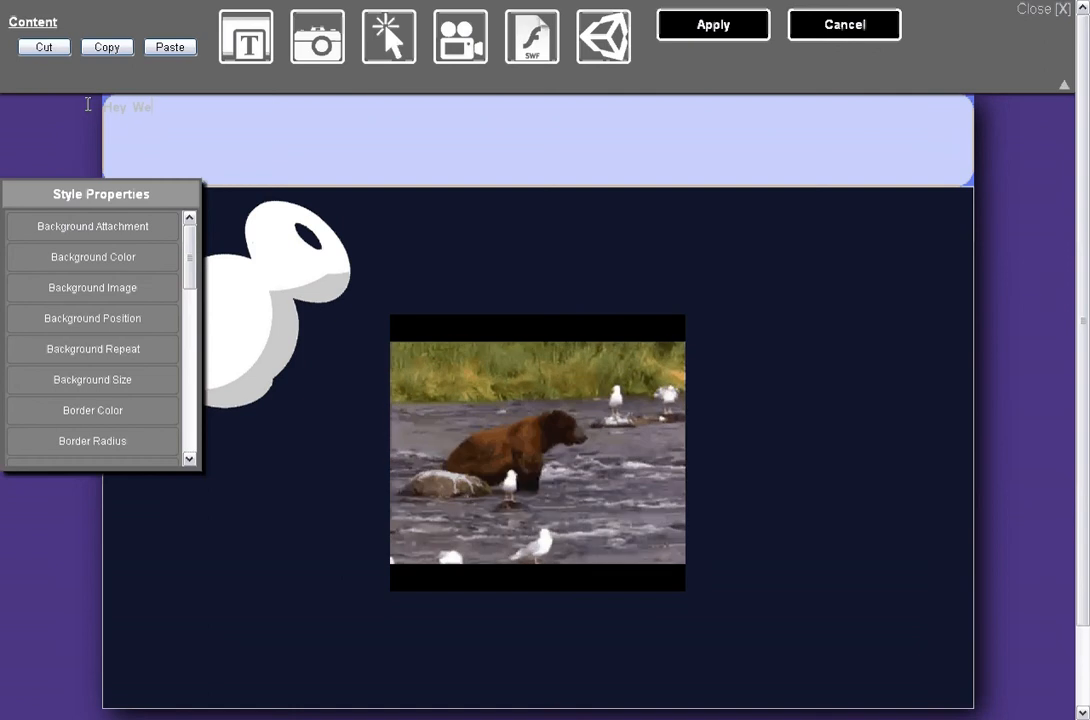
pyautogui.write('lcome to Udu')
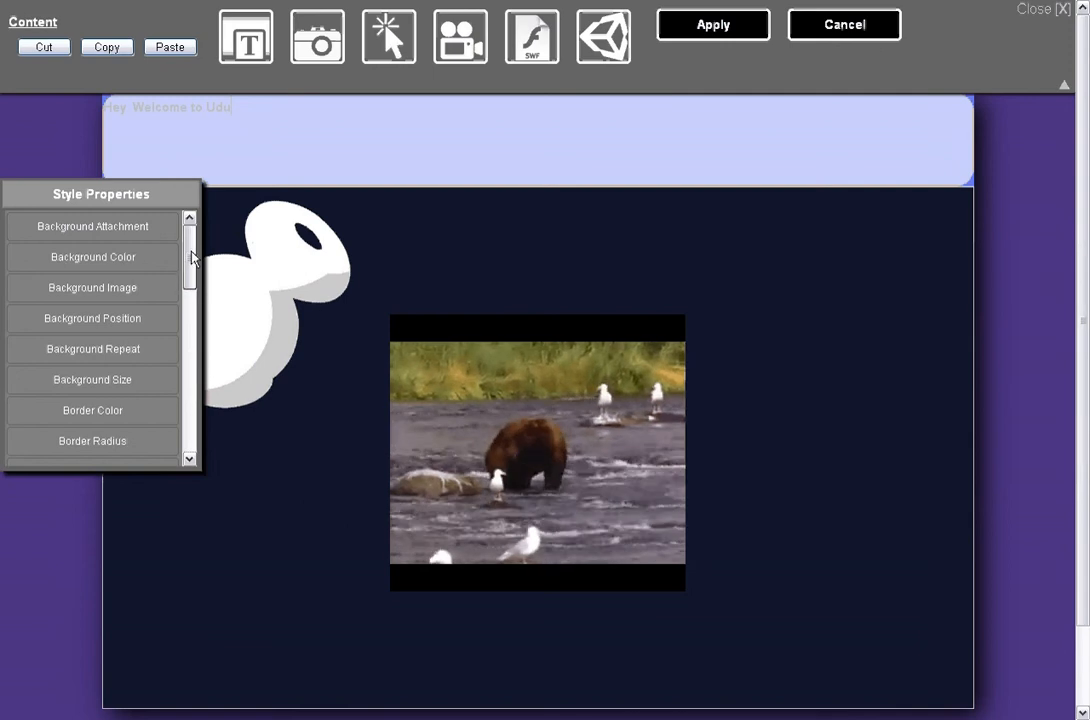
# Set the header text's Color to a near-black with red 21, green 23 and blue 26
pyautogui.moveTo(190, 259); pyautogui.dragTo(191, 319)
pyautogui.click(91, 317)
pyautogui.click(91, 335)
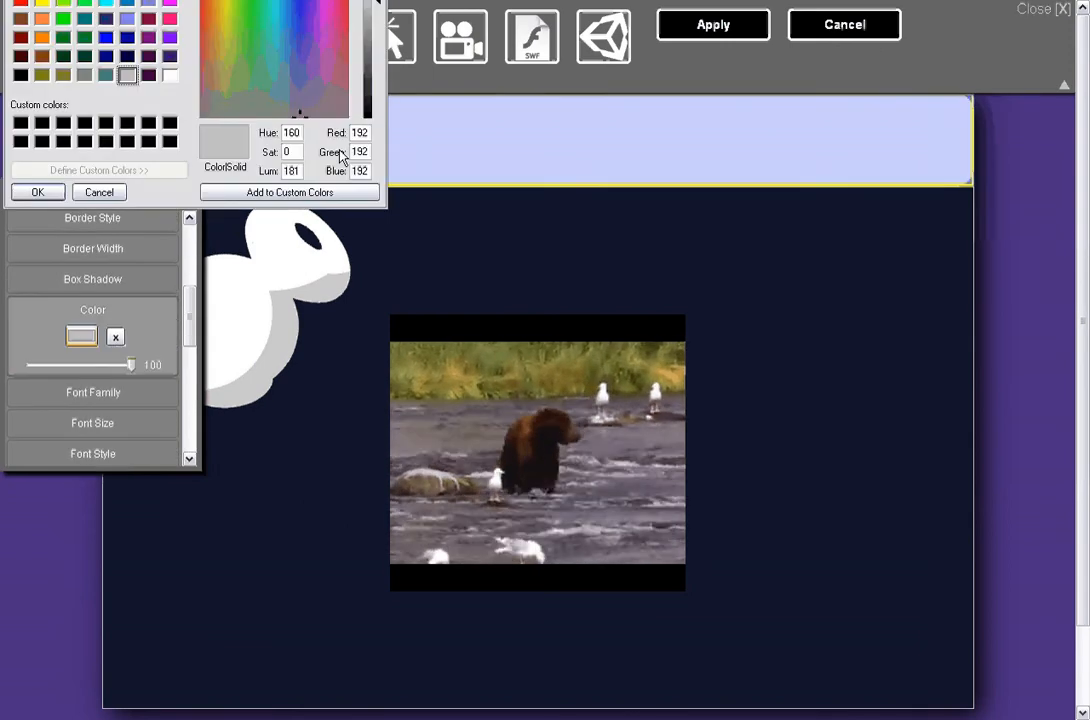
pyautogui.moveTo(374, 90); pyautogui.dragTo(376, 108)
pyautogui.click(287, 104)
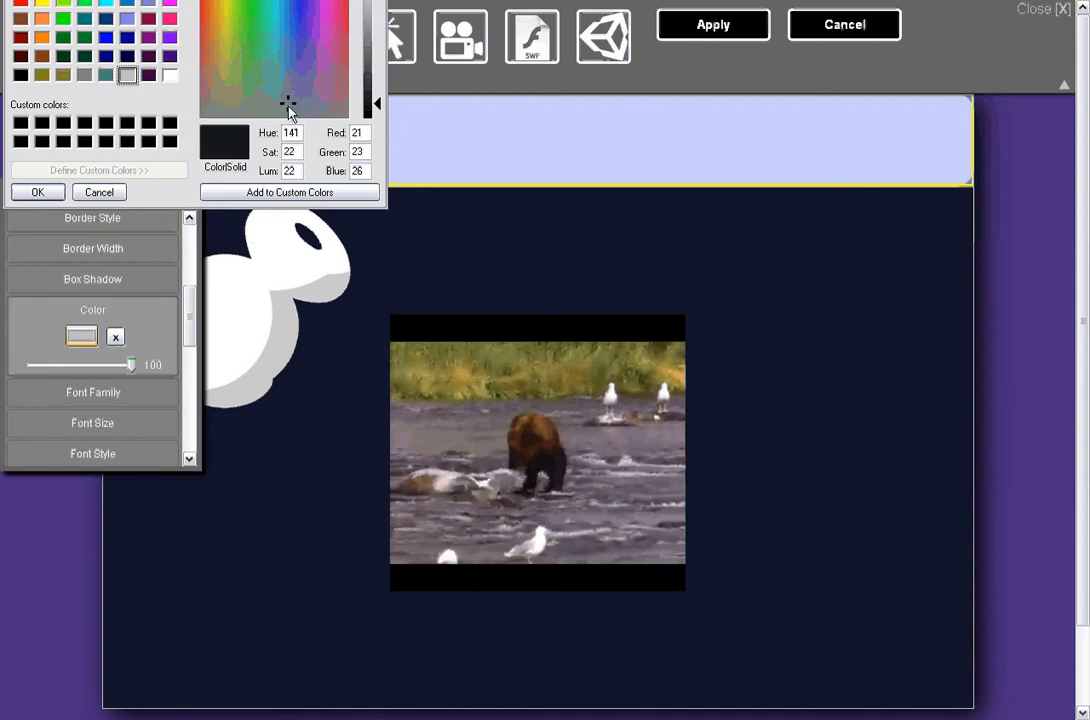
pyautogui.click(55, 196)
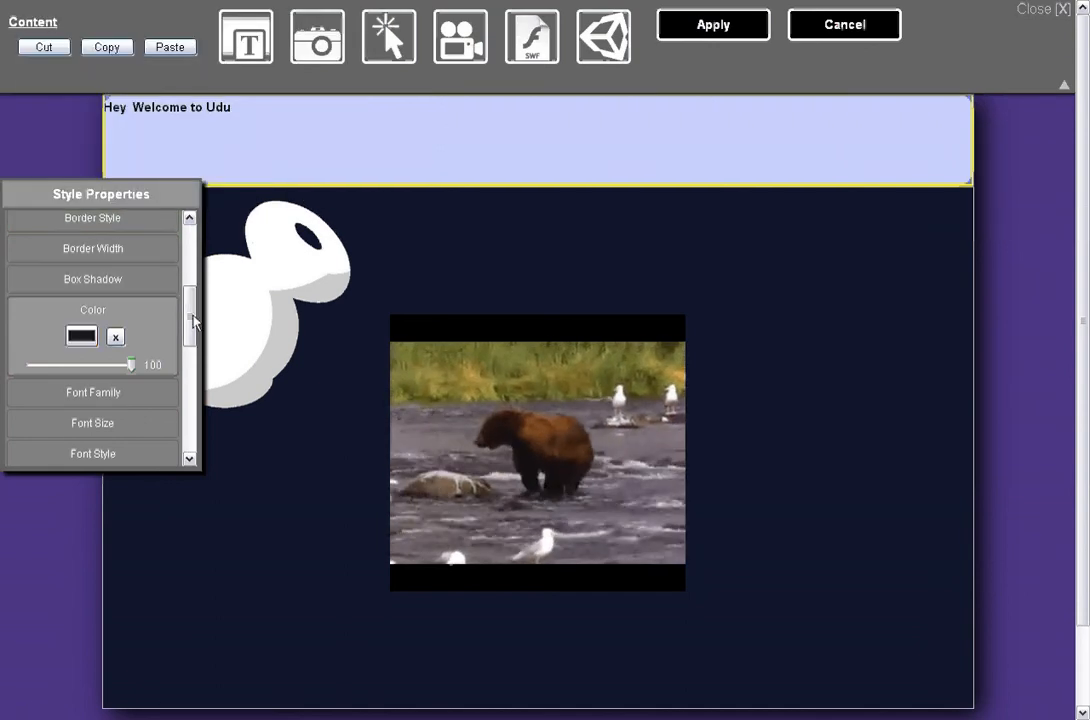
# Set the header text's Text Align property to center
pyautogui.moveTo(193, 314); pyautogui.dragTo(184, 410)
pyautogui.click(93, 368)
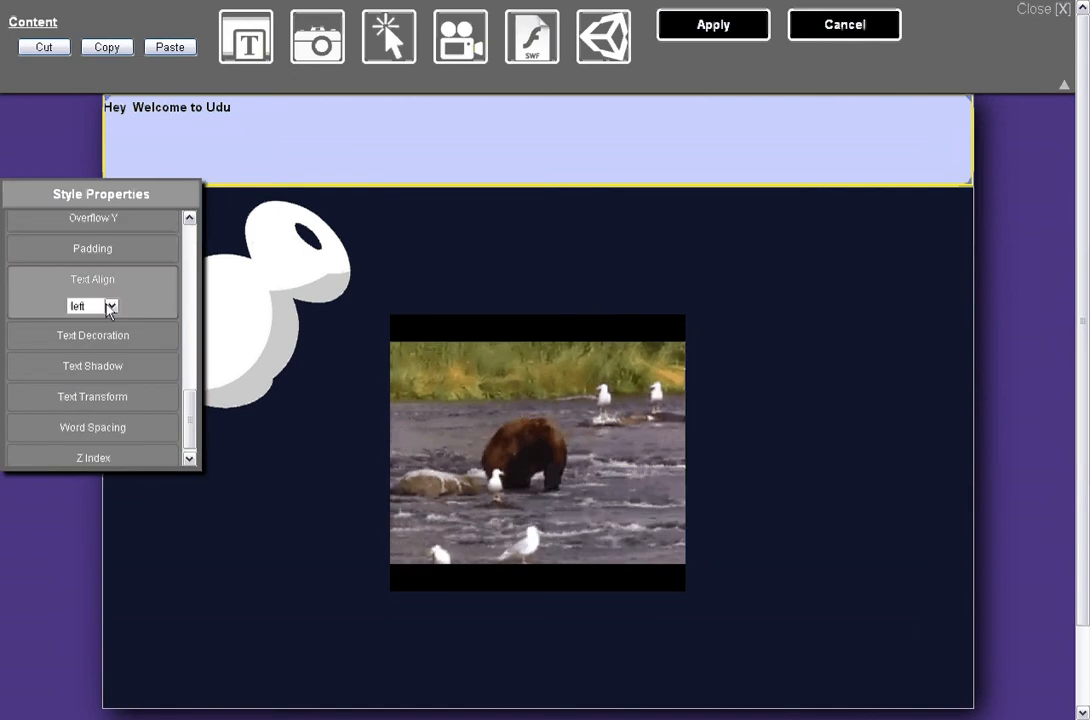
pyautogui.click(111, 305)
pyautogui.click(104, 349)
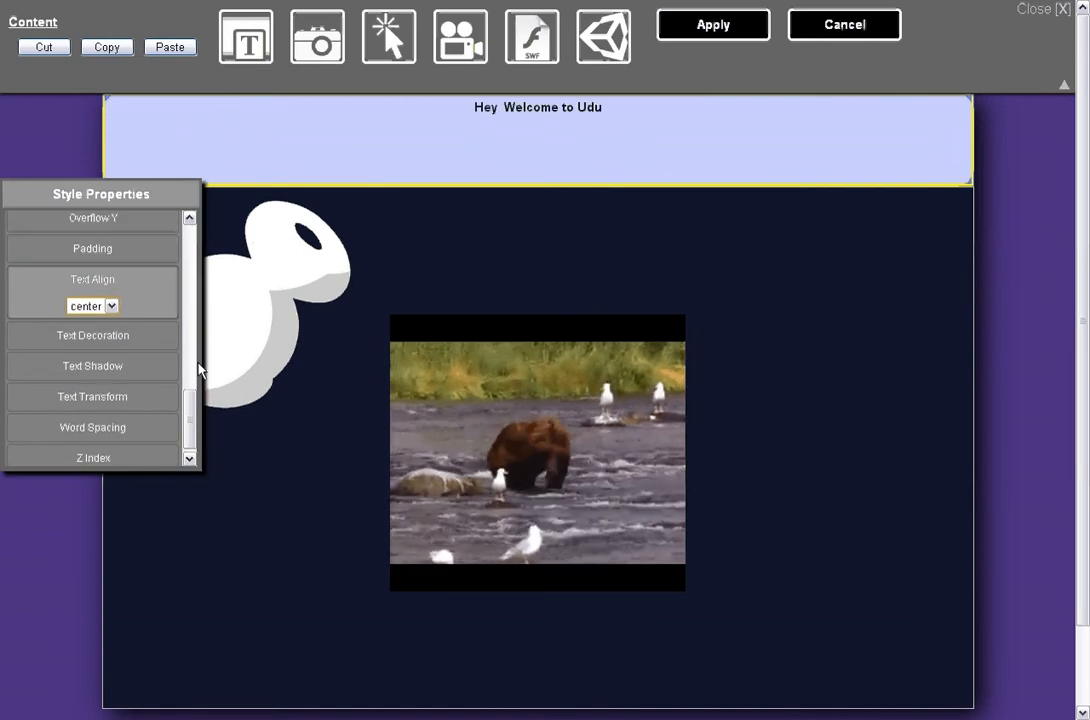
# Set the header text's Font Size to 37
pyautogui.moveTo(188, 408); pyautogui.dragTo(136, 320)
pyautogui.click(105, 305)
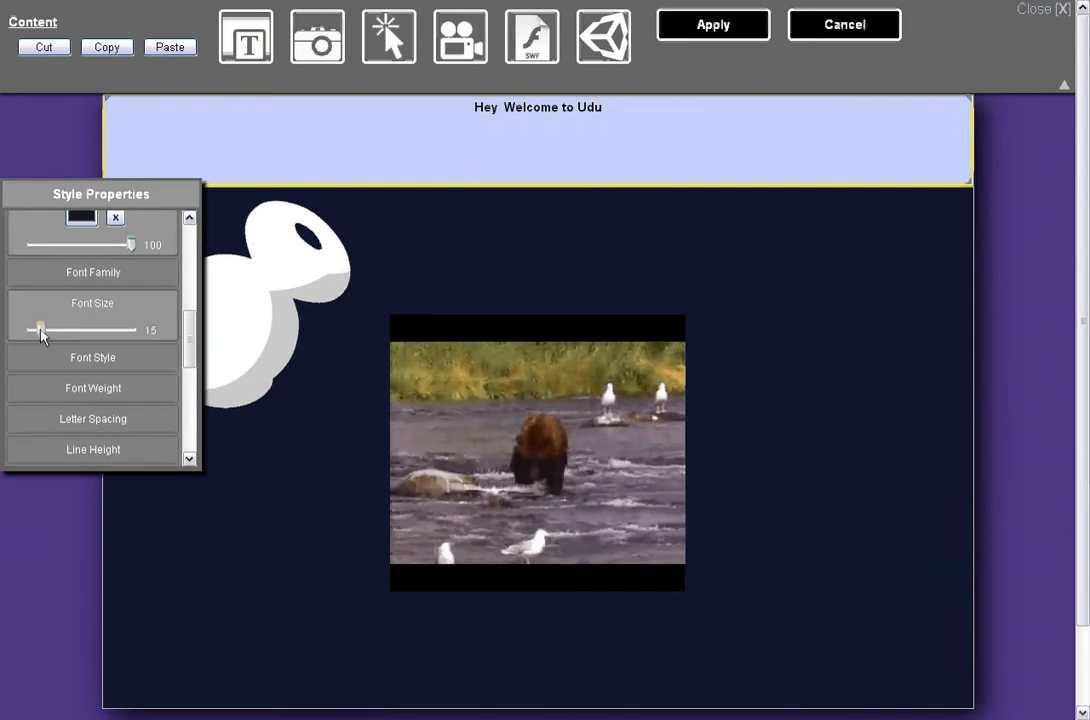
pyautogui.moveTo(39, 327); pyautogui.dragTo(66, 334)
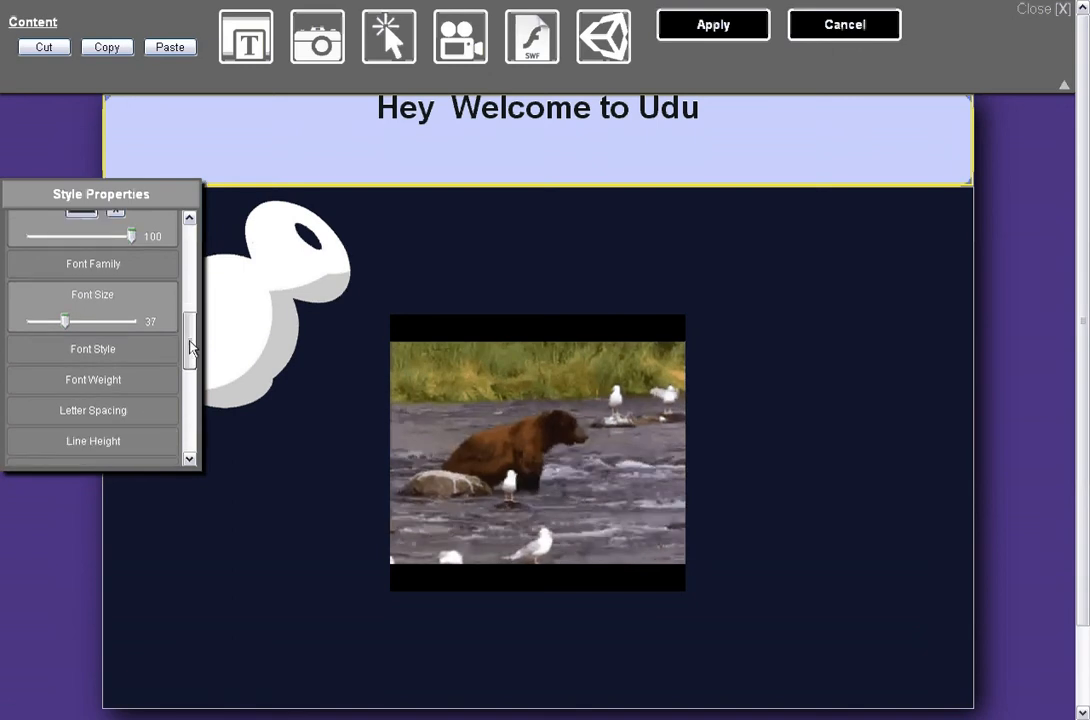
# Set the header text's Line Height to 2
pyautogui.scroll(-5, 100, 420)
pyautogui.scroll(3, 125, 300)
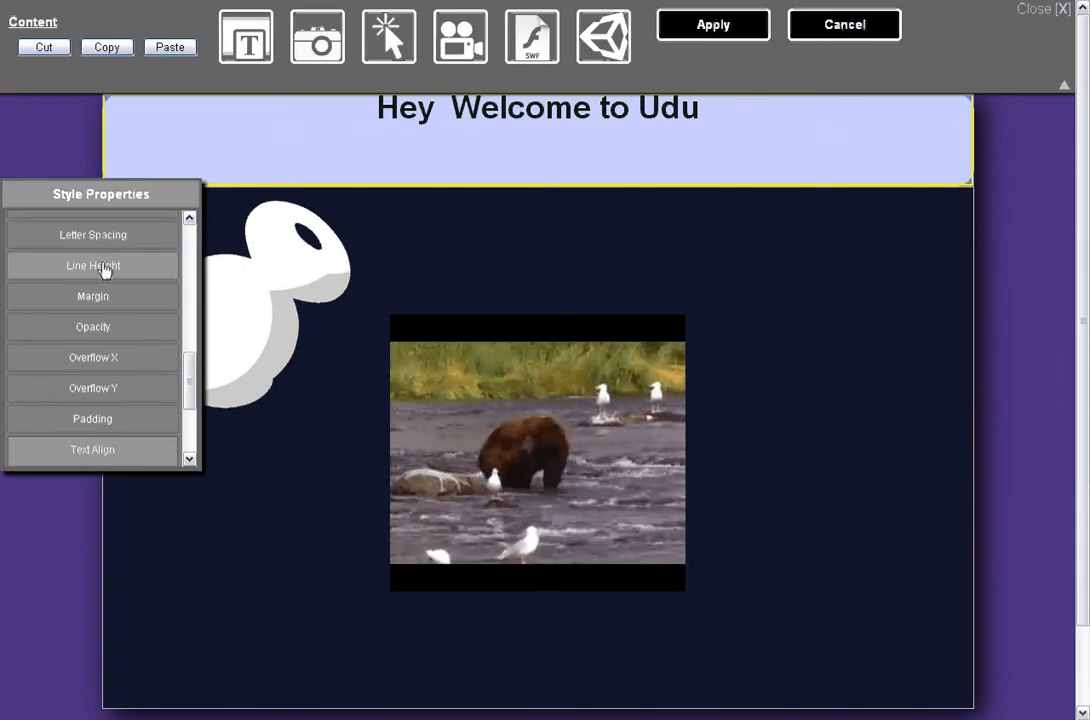
pyautogui.click(114, 260)
pyautogui.moveTo(65, 298); pyautogui.dragTo(34, 298)
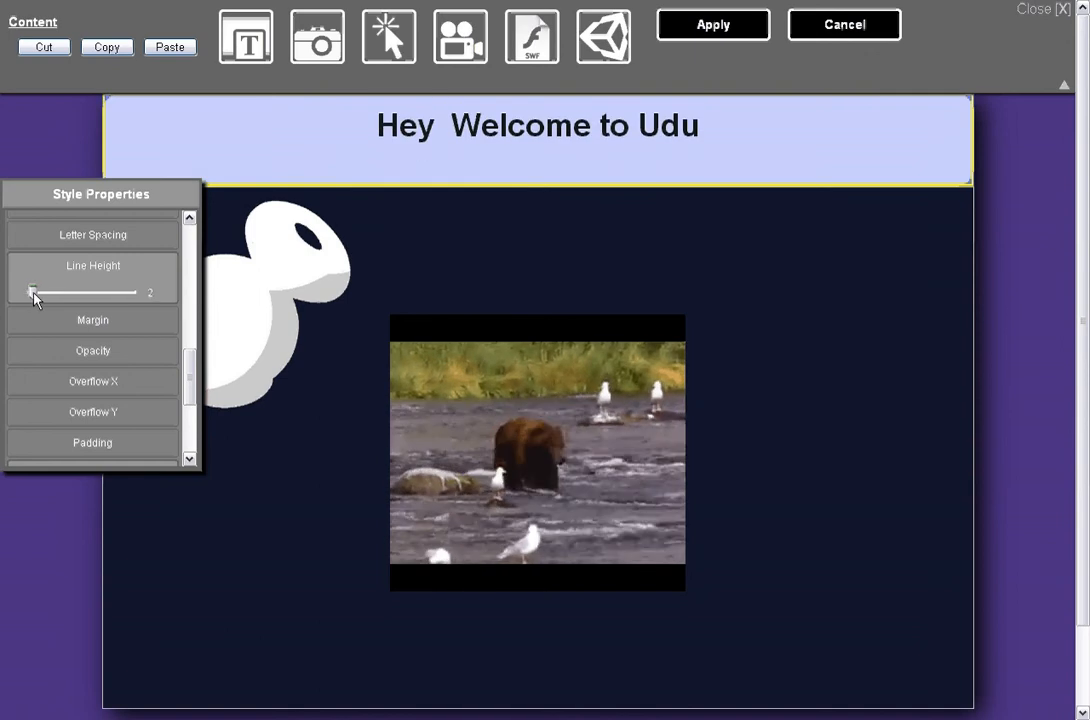
# Set the header text's Text Shadow color to a bright blue with red 57, green 62 and blue 238
pyautogui.moveTo(190, 370); pyautogui.dragTo(214, 428)
pyautogui.click(96, 360)
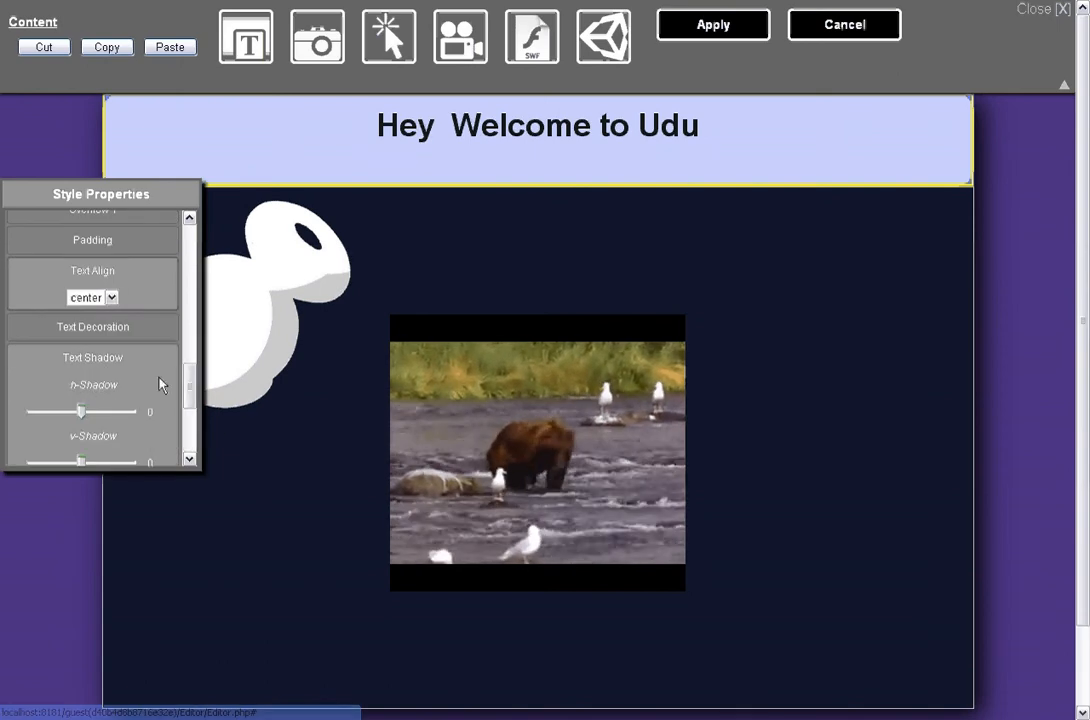
pyautogui.scroll(-3, 190, 378)
pyautogui.click(81, 398)
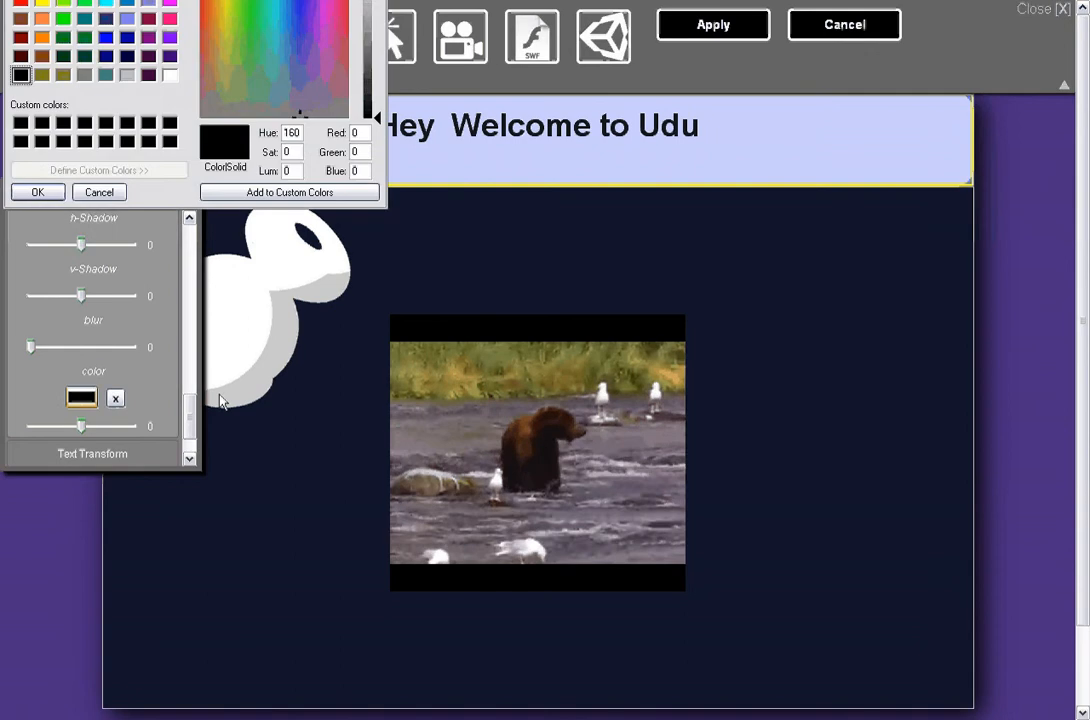
pyautogui.moveTo(300, 40)
pyautogui.mouseDown()
pyautogui.moveTo(268, 19)
pyautogui.moveTo(300, 18)
pyautogui.mouseUp()
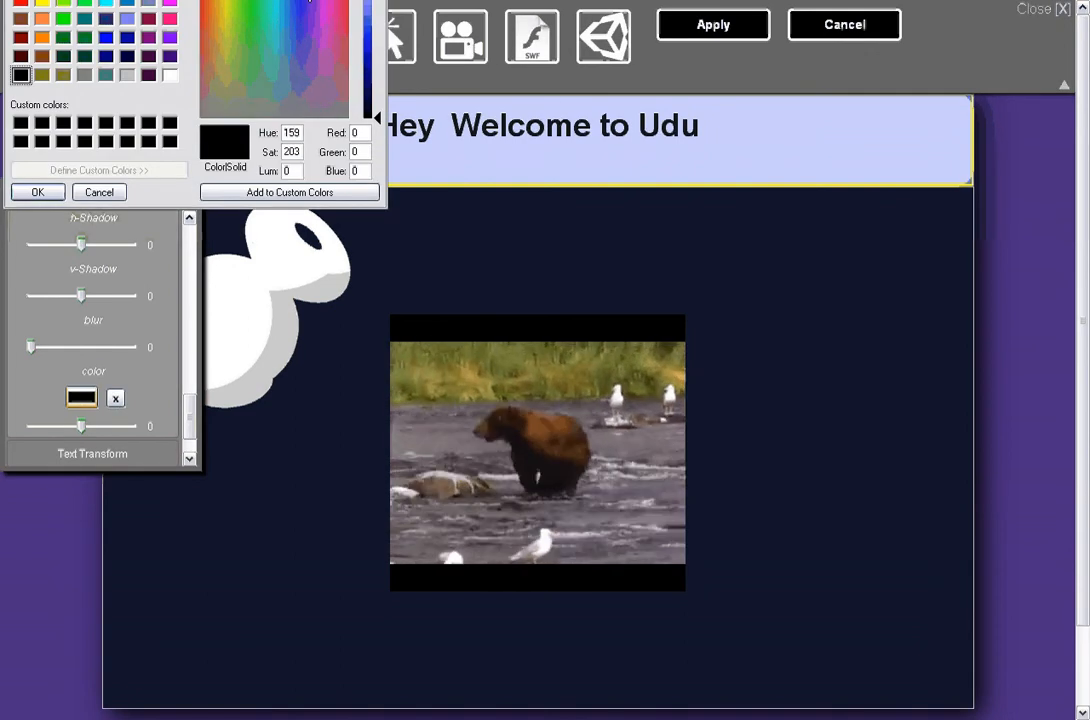
pyautogui.click(375, 33)
pyautogui.moveTo(375, 33)
pyautogui.mouseDown()
pyautogui.moveTo(372, 10)
pyautogui.moveTo(376, 26)
pyautogui.mouseUp()
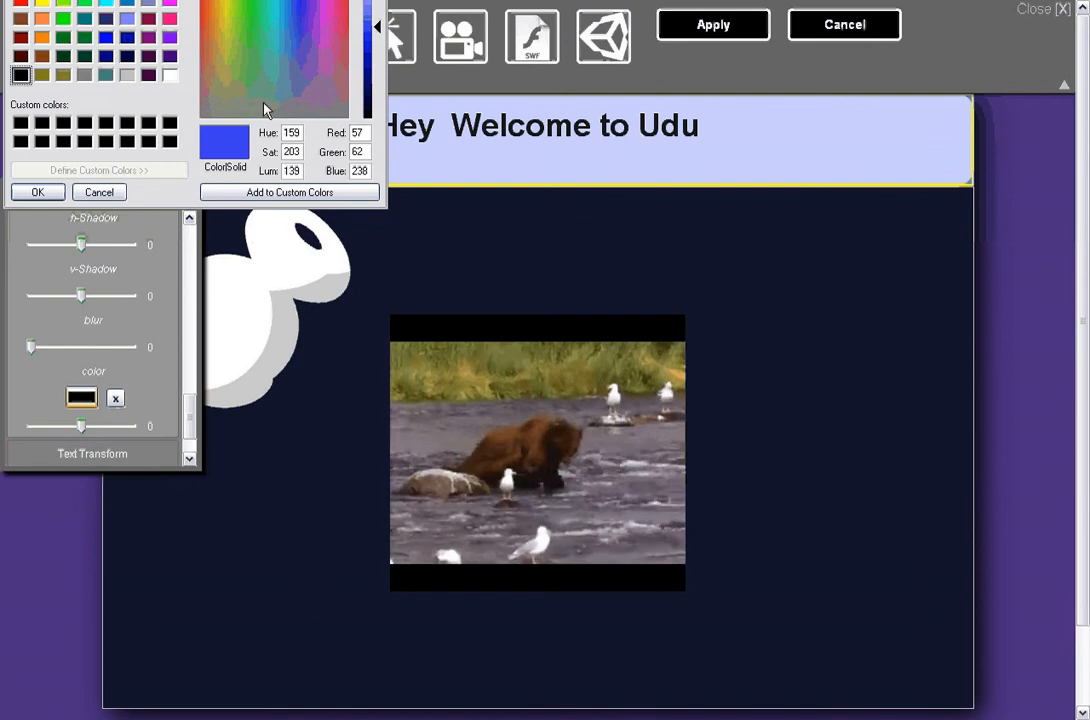
pyautogui.click(38, 192)
# Give the header text's shadow a v-Shadow of 3, an h-Shadow of 3 and a blur of 6, and save the project
pyautogui.moveTo(83, 300); pyautogui.dragTo(86, 296)
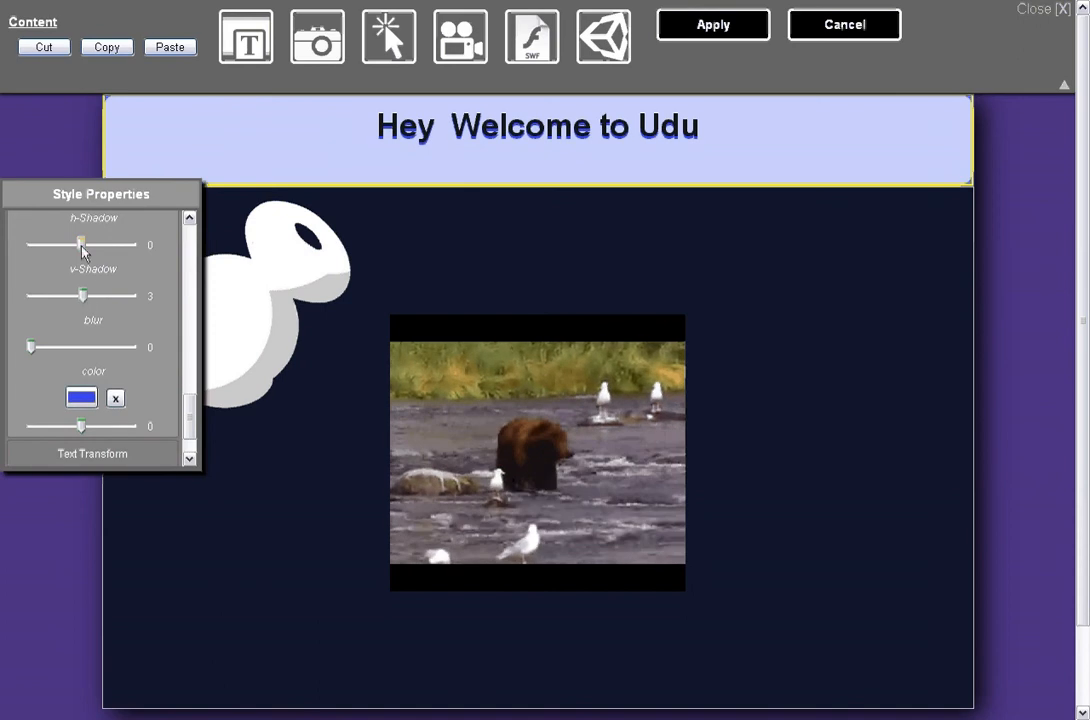
pyautogui.moveTo(81, 244); pyautogui.dragTo(84, 244)
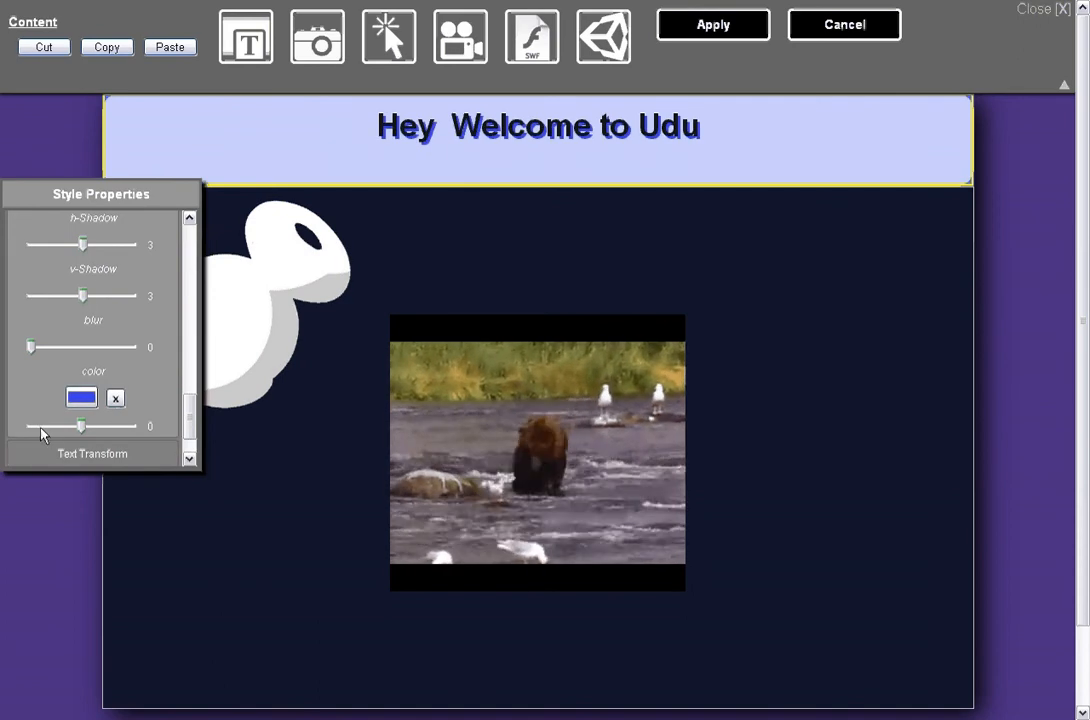
pyautogui.moveTo(31, 347); pyautogui.dragTo(38, 348)
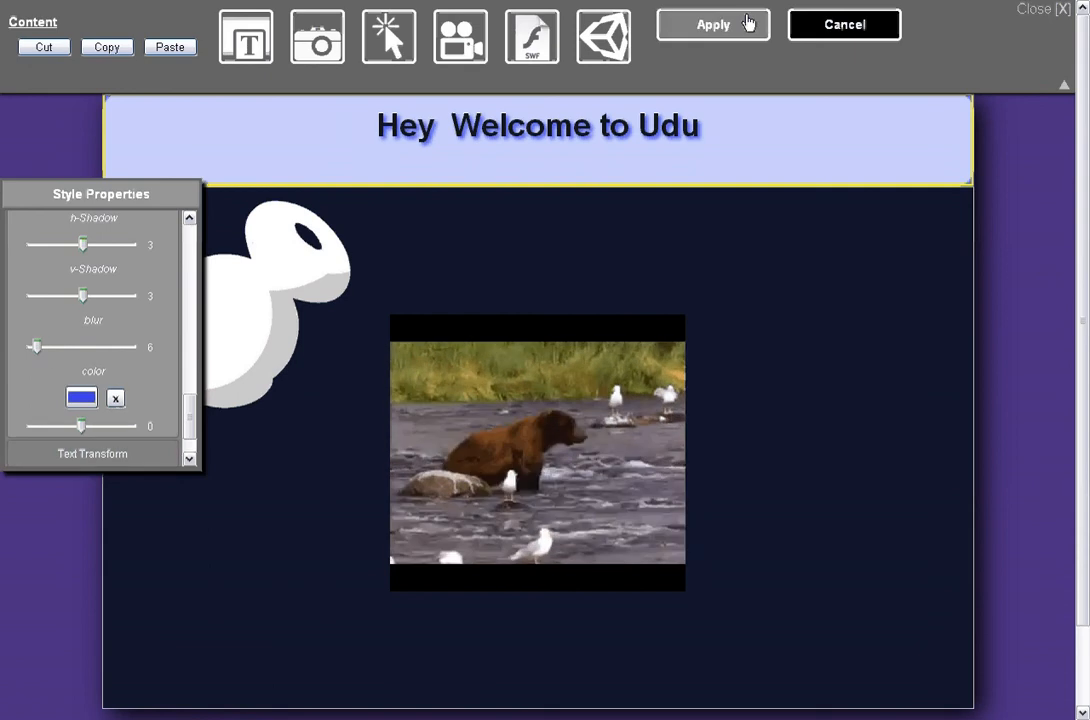
pyautogui.click(688, 24)
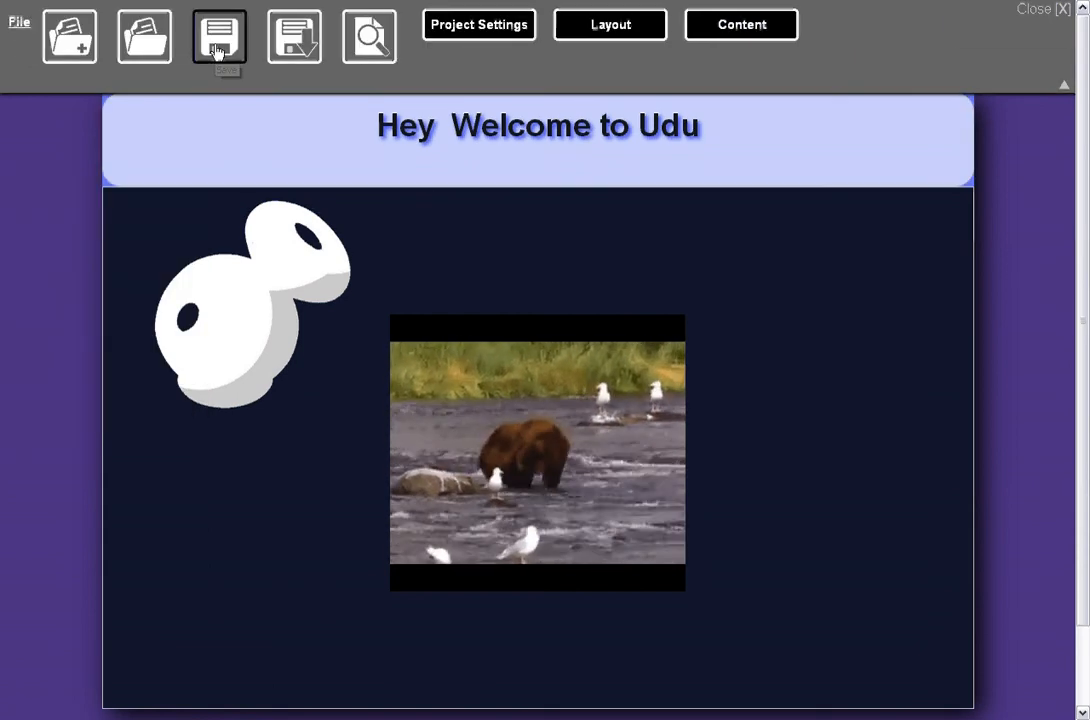
pyautogui.click(217, 44)
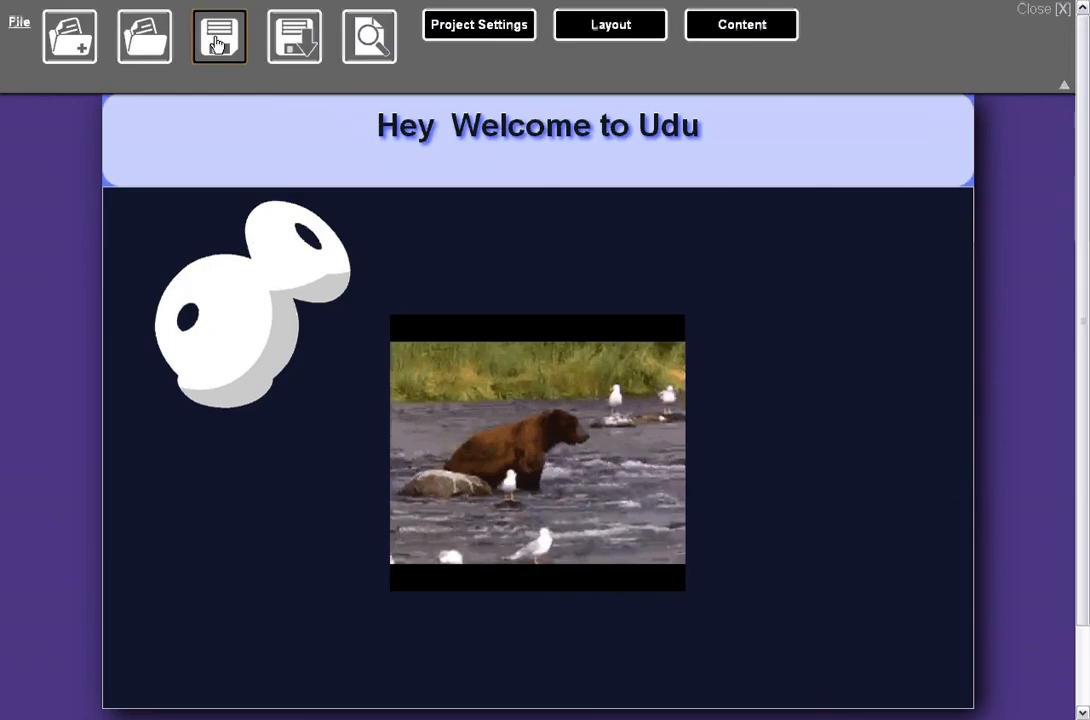
# Add a new blank page 2 to the project and check it against page 1
pyautogui.click(761, 30)
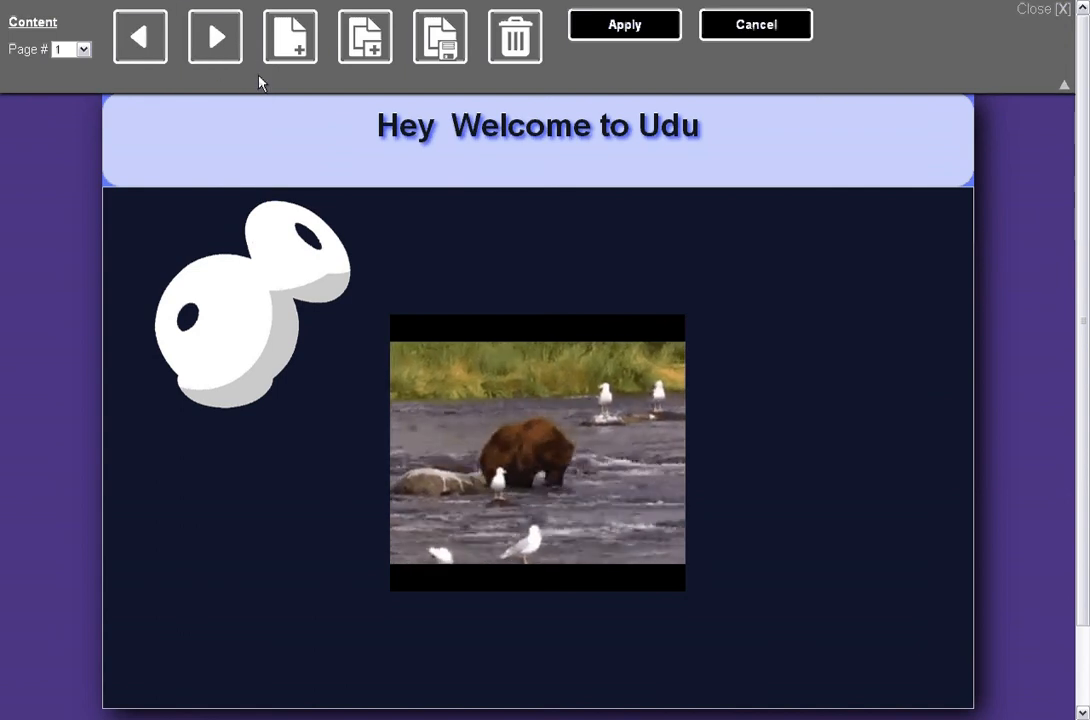
pyautogui.click(293, 40)
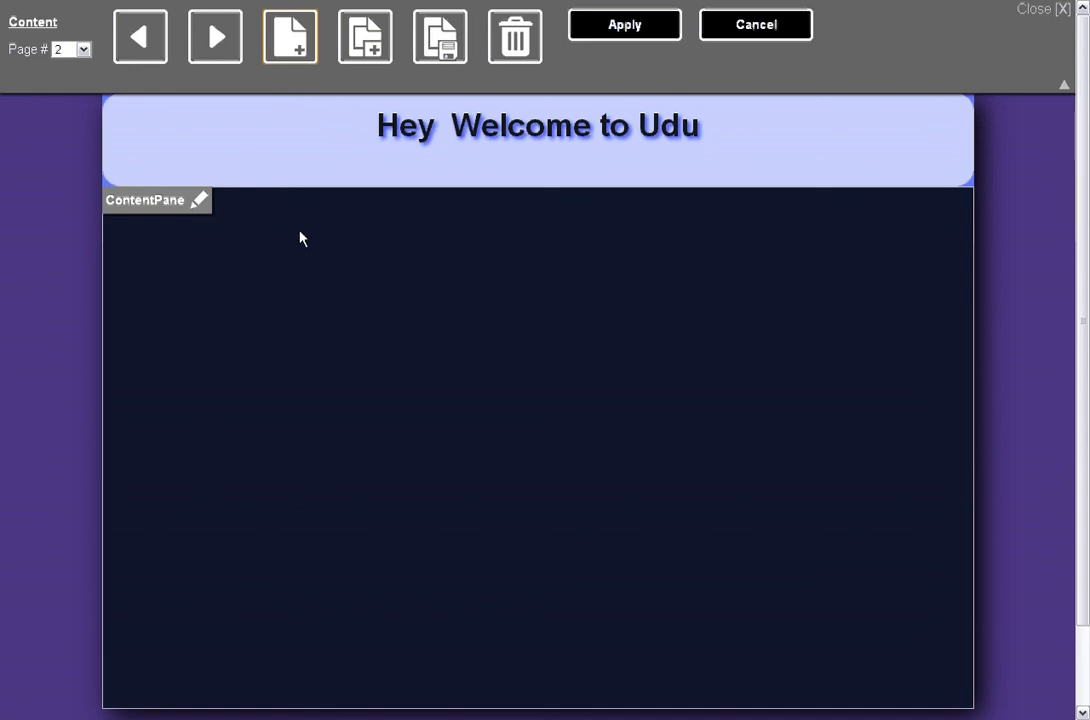
pyautogui.click(84, 51)
pyautogui.click(72, 62)
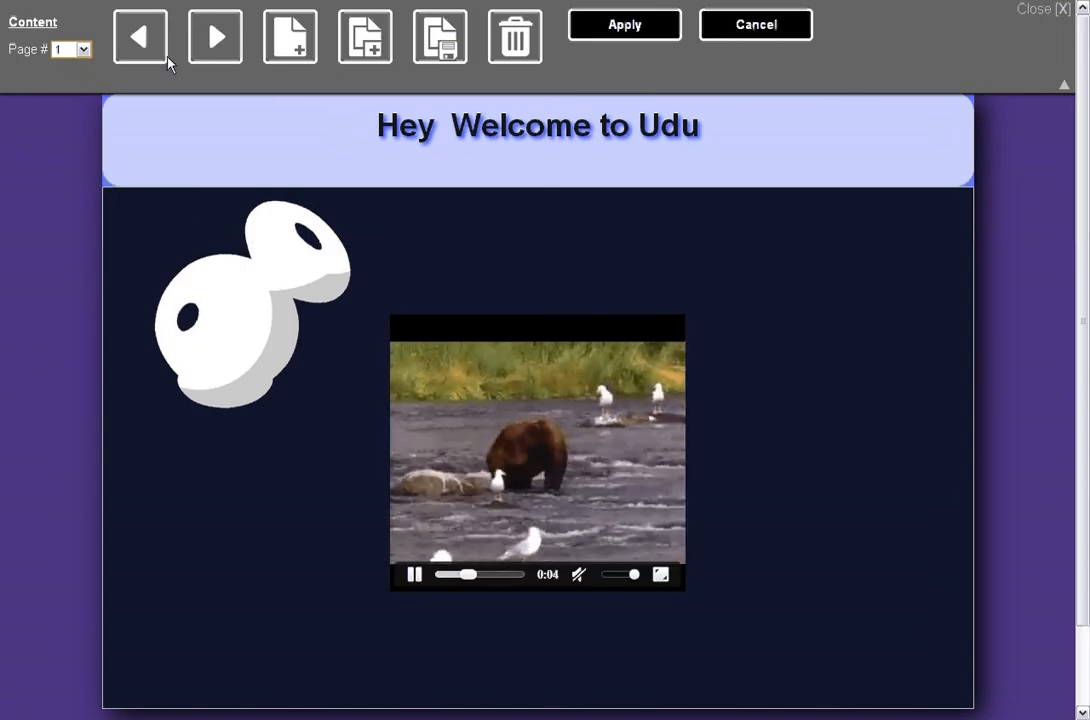
pyautogui.click(84, 50)
pyautogui.click(72, 77)
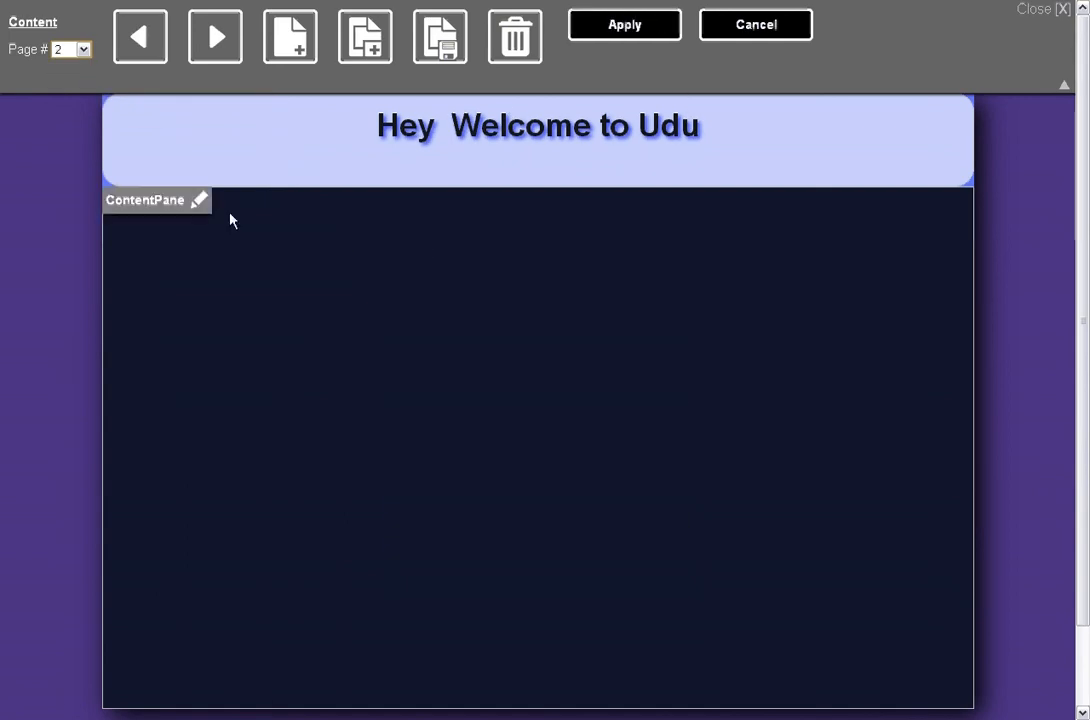
# Insert the SWF file flash1.swf into page 2's ContentPane with a width and height of 256
pyautogui.click(199, 214)
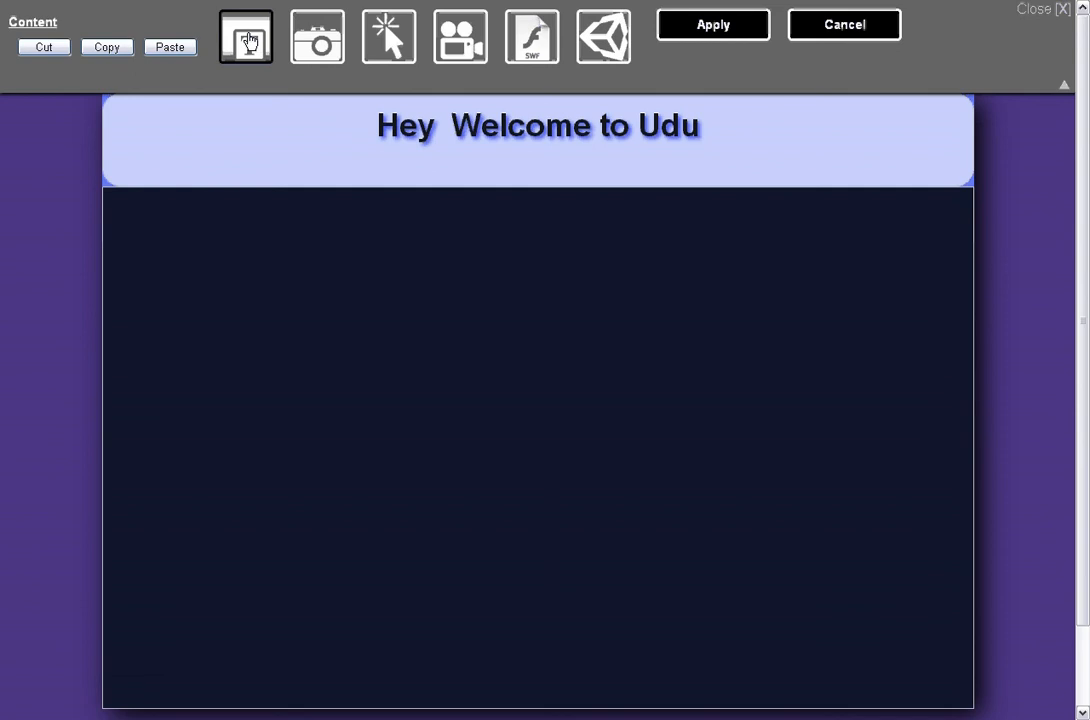
pyautogui.click(530, 45)
pyautogui.click(705, 48)
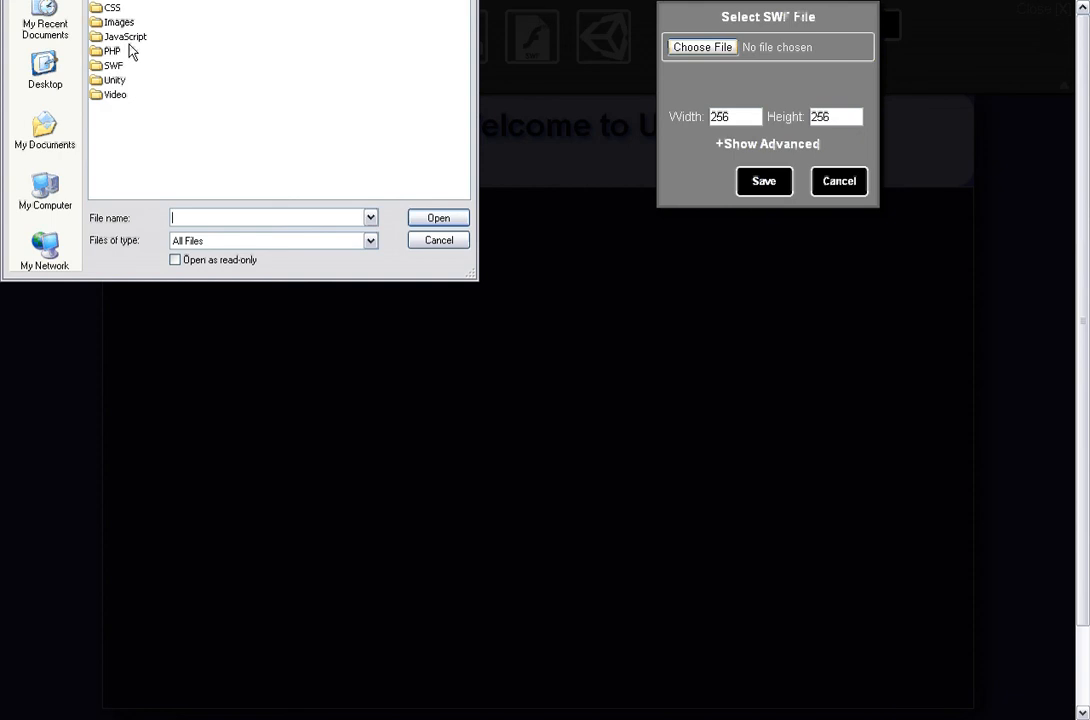
pyautogui.click(128, 9)
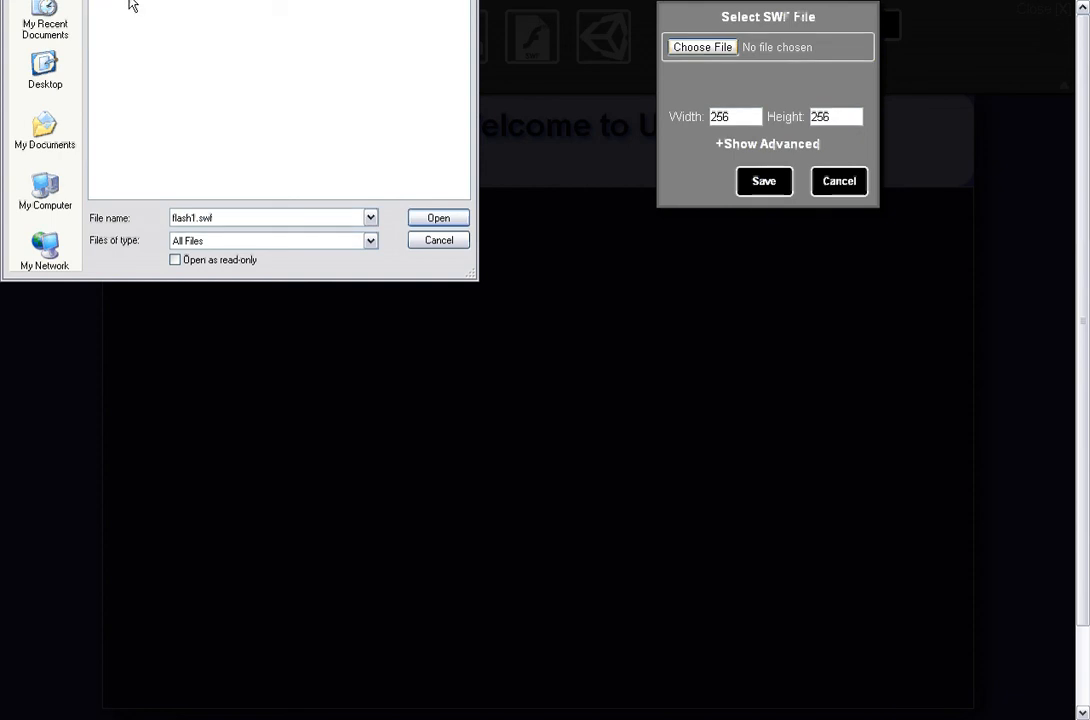
pyautogui.click(453, 223)
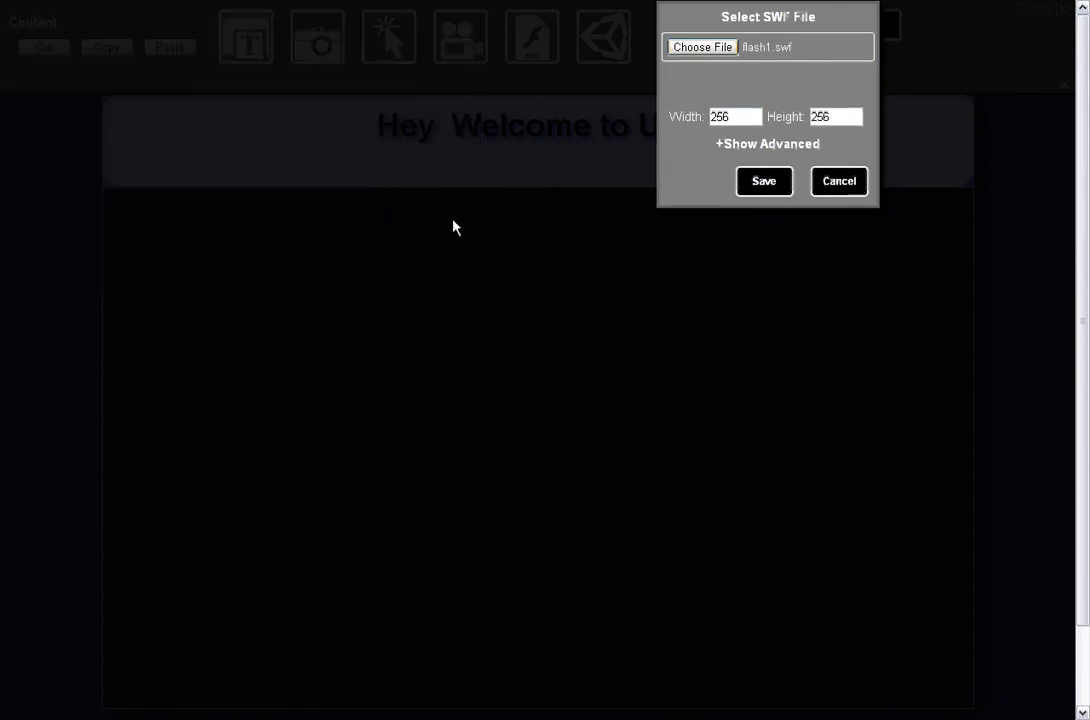
pyautogui.click(764, 182)
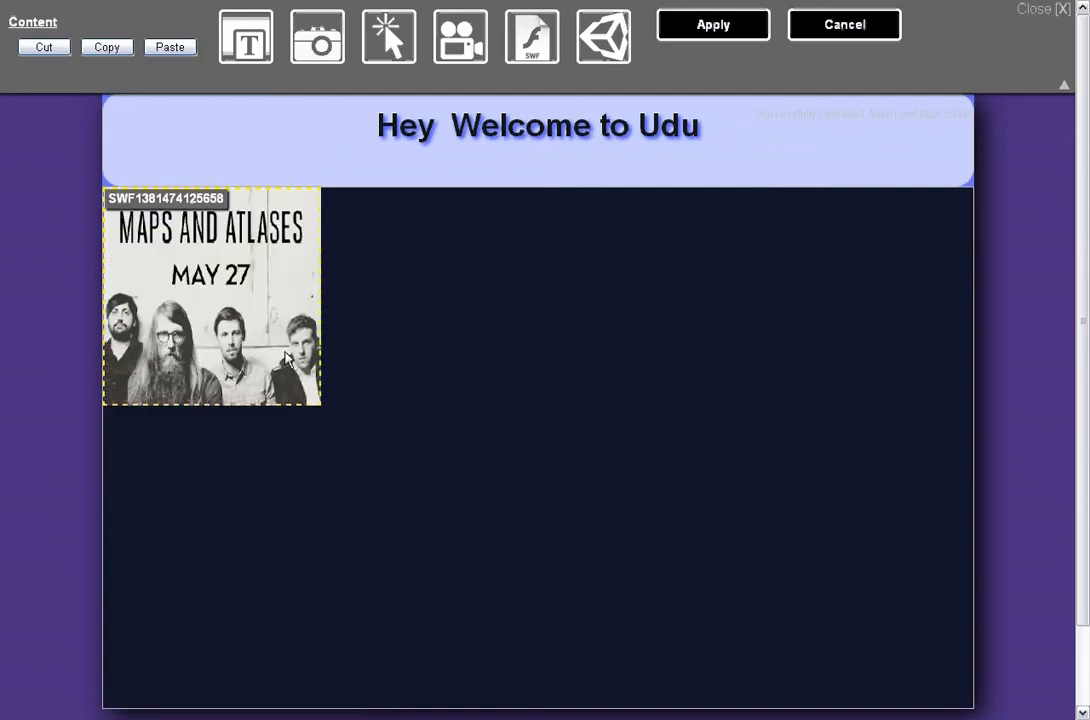
# Move the SWF to the upper middle of the ContentPane and save the project
pyautogui.click(286, 358)
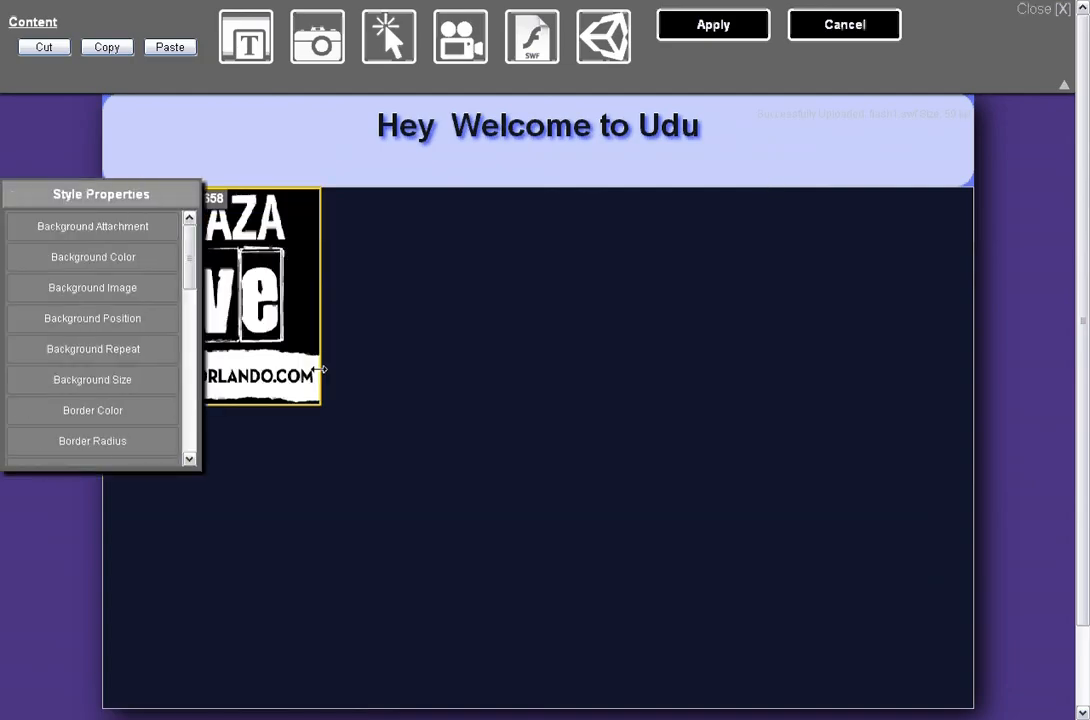
pyautogui.moveTo(319, 369); pyautogui.dragTo(618, 357)
pyautogui.moveTo(519, 306); pyautogui.dragTo(544, 366)
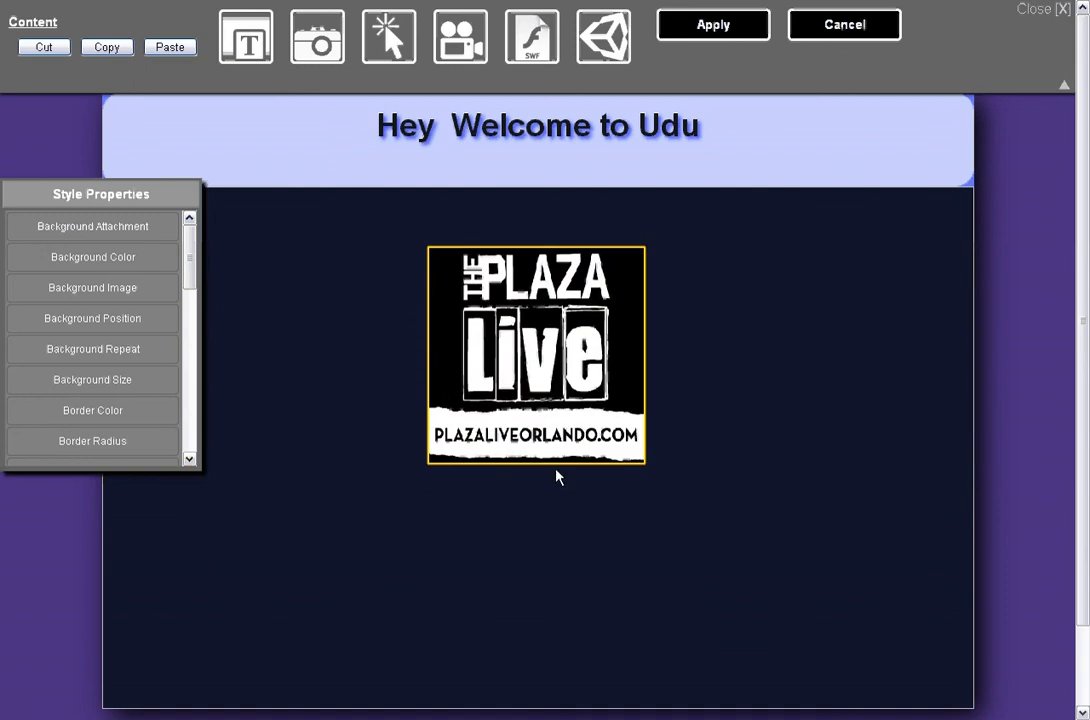
pyautogui.moveTo(558, 463); pyautogui.dragTo(556, 452)
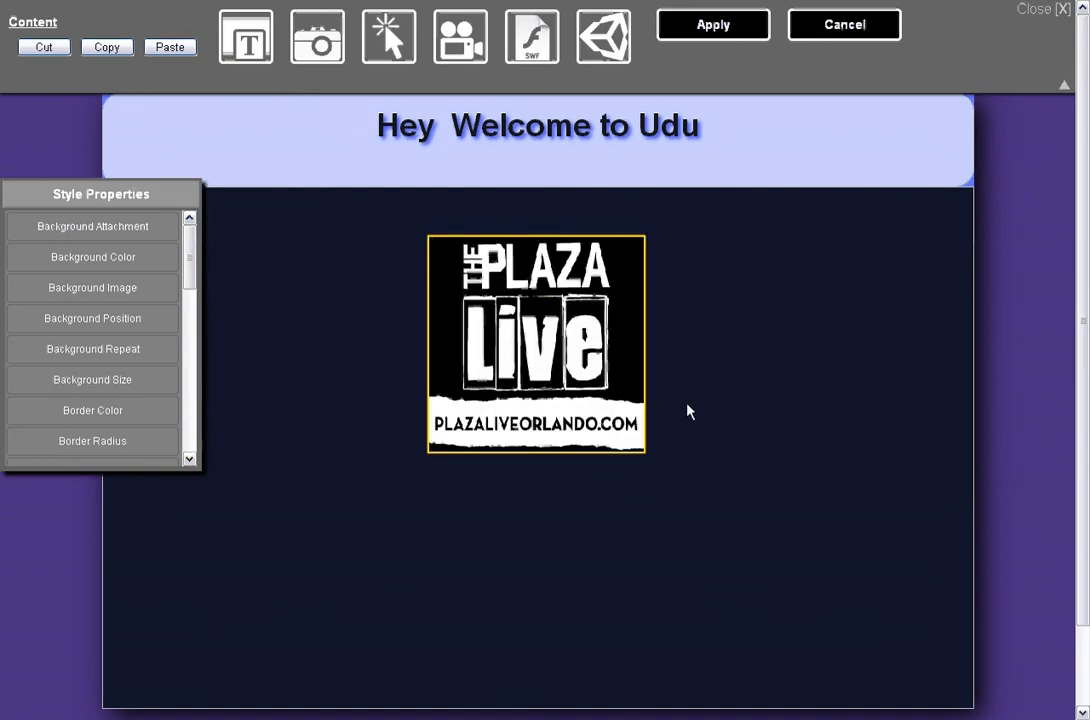
pyautogui.click(740, 27)
pyautogui.click(222, 38)
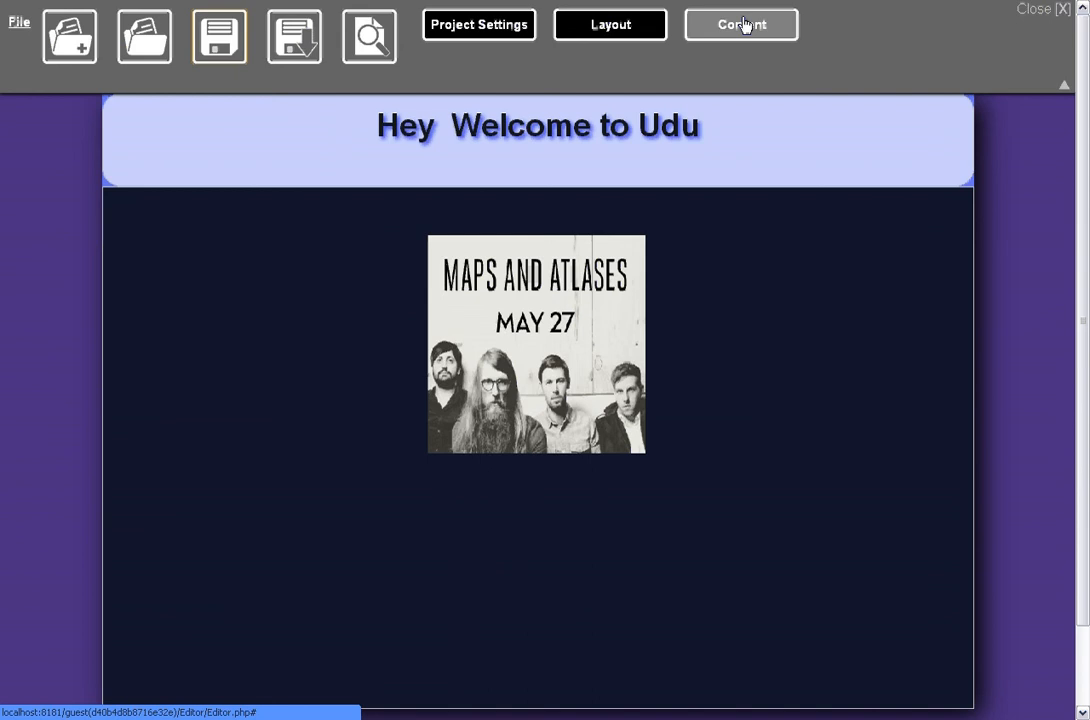
# Alternate between pages 1 and 2 in content editing to compare what each page holds
pyautogui.click(745, 30)
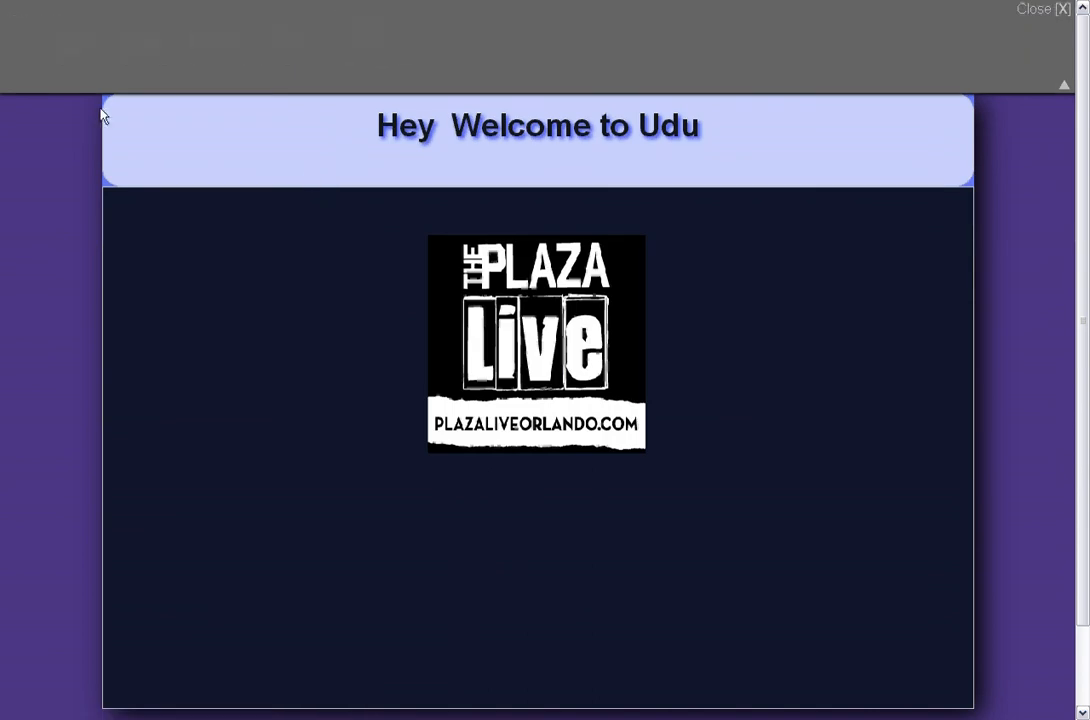
pyautogui.click(84, 50)
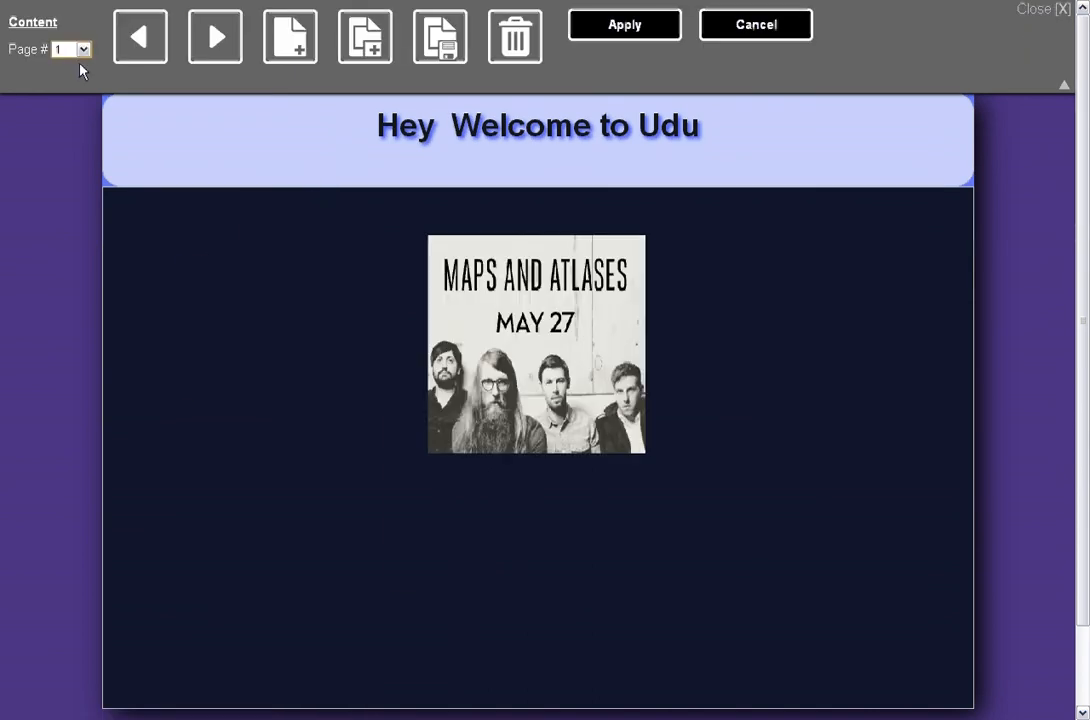
pyautogui.click(70, 65)
pyautogui.click(70, 79)
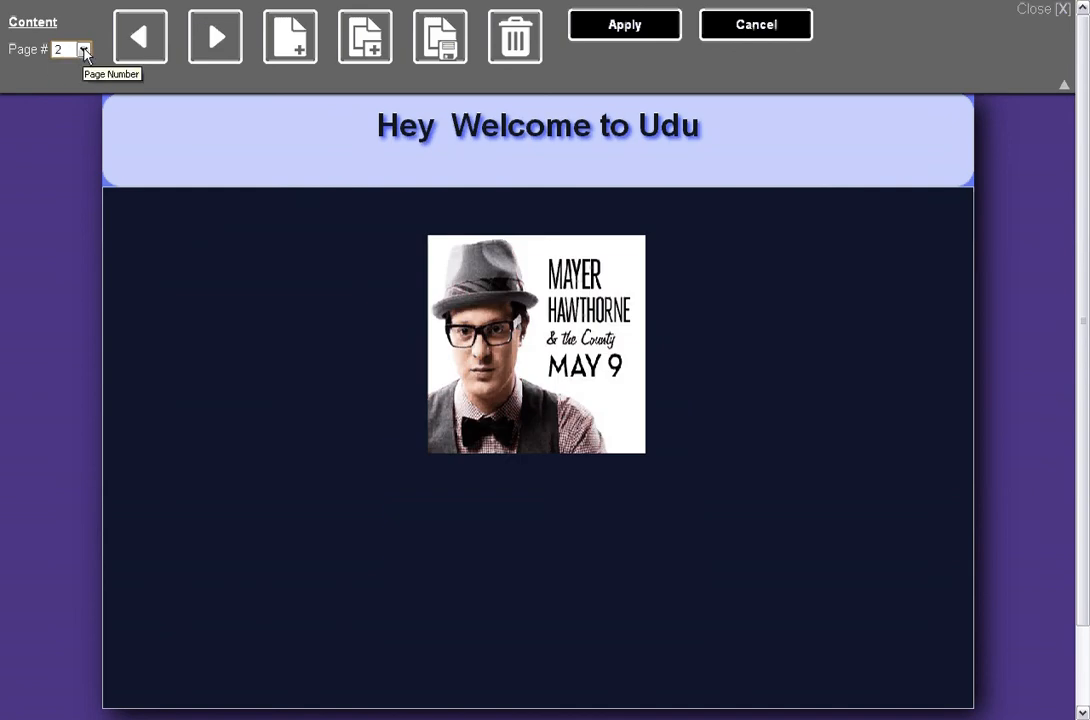
pyautogui.click(84, 50)
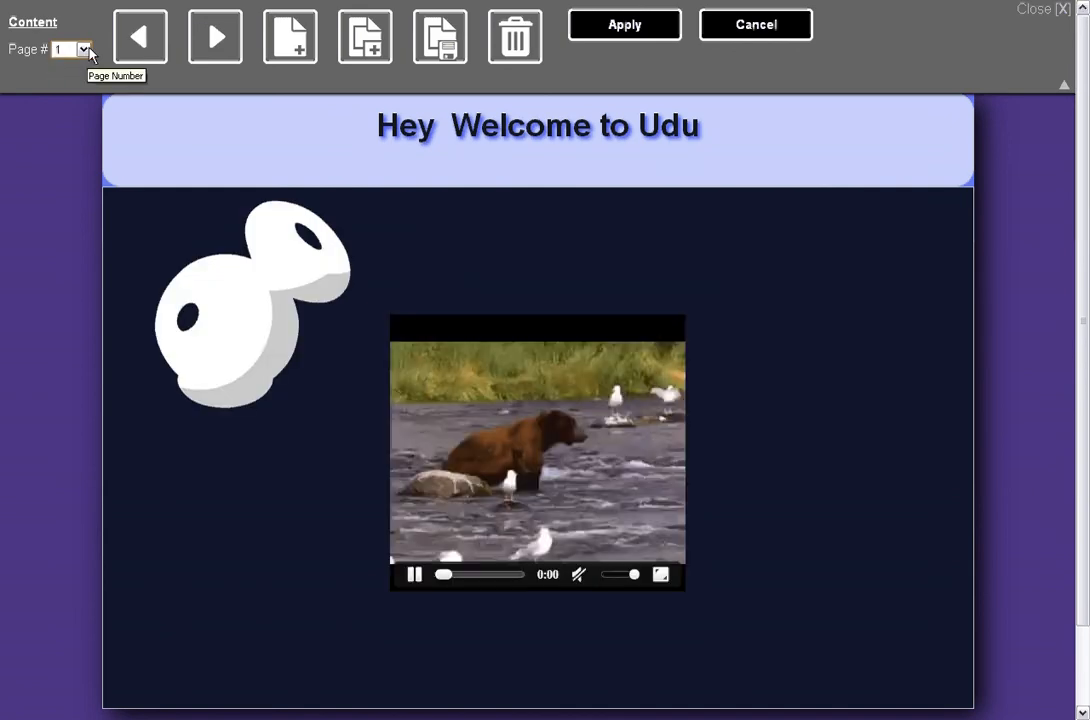
pyautogui.click(78, 48)
pyautogui.click(80, 78)
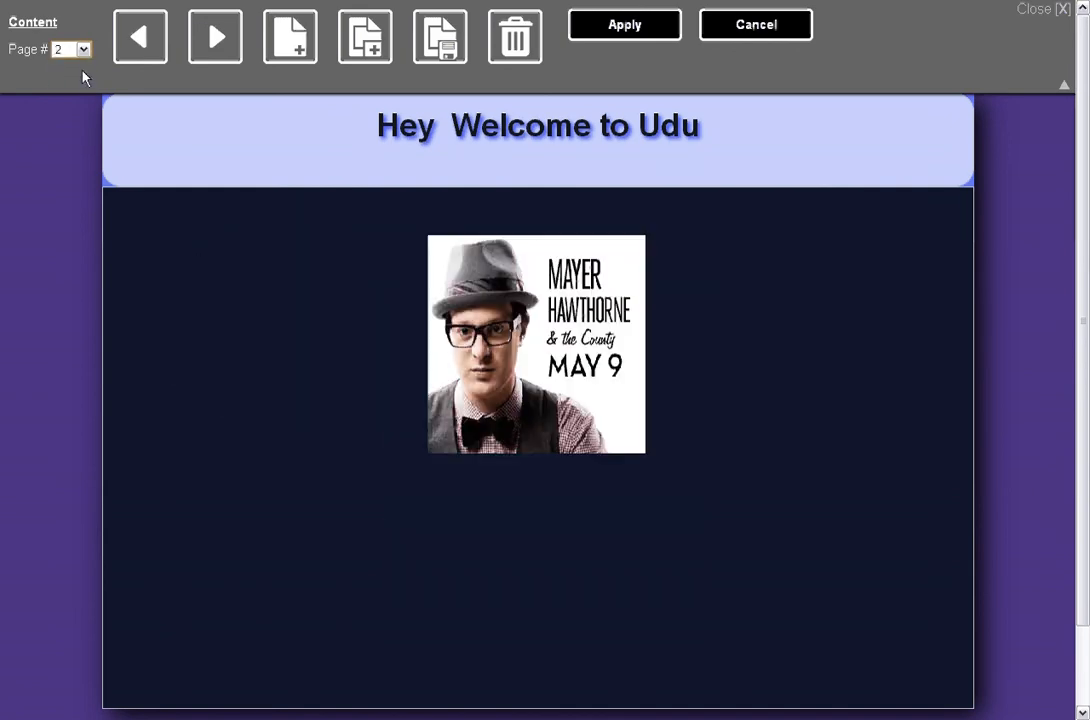
pyautogui.click(84, 50)
pyautogui.click(78, 63)
pyautogui.click(84, 50)
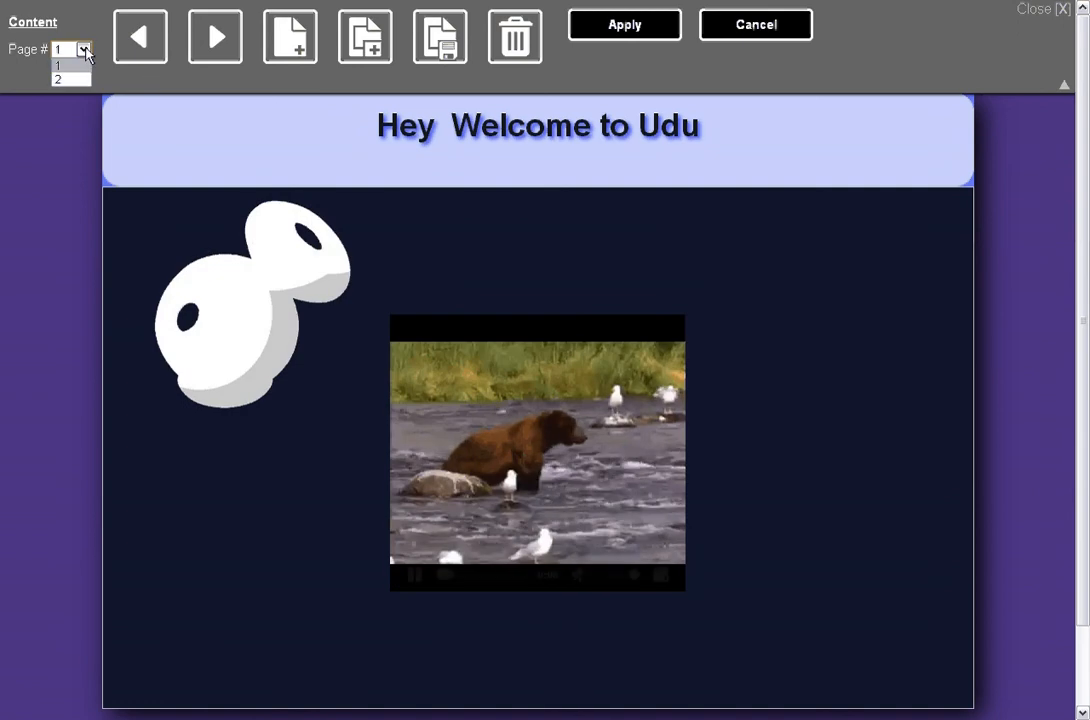
pyautogui.click(85, 78)
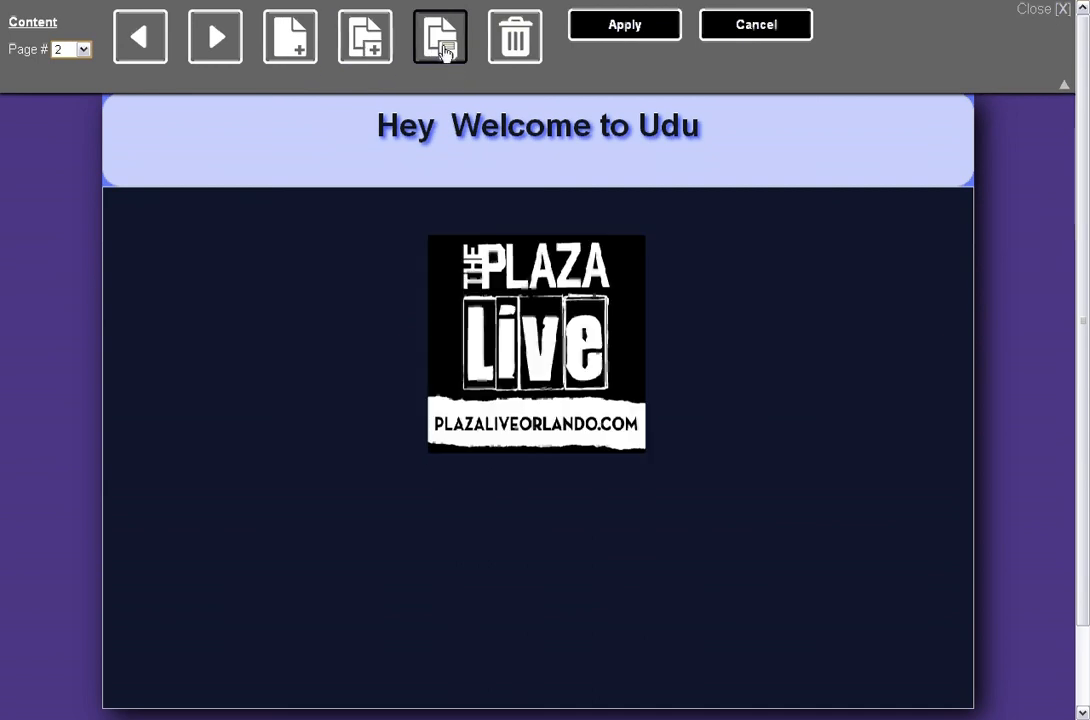
# Save page 1 as a page template named BigBear
pyautogui.click(83, 48)
pyautogui.click(84, 66)
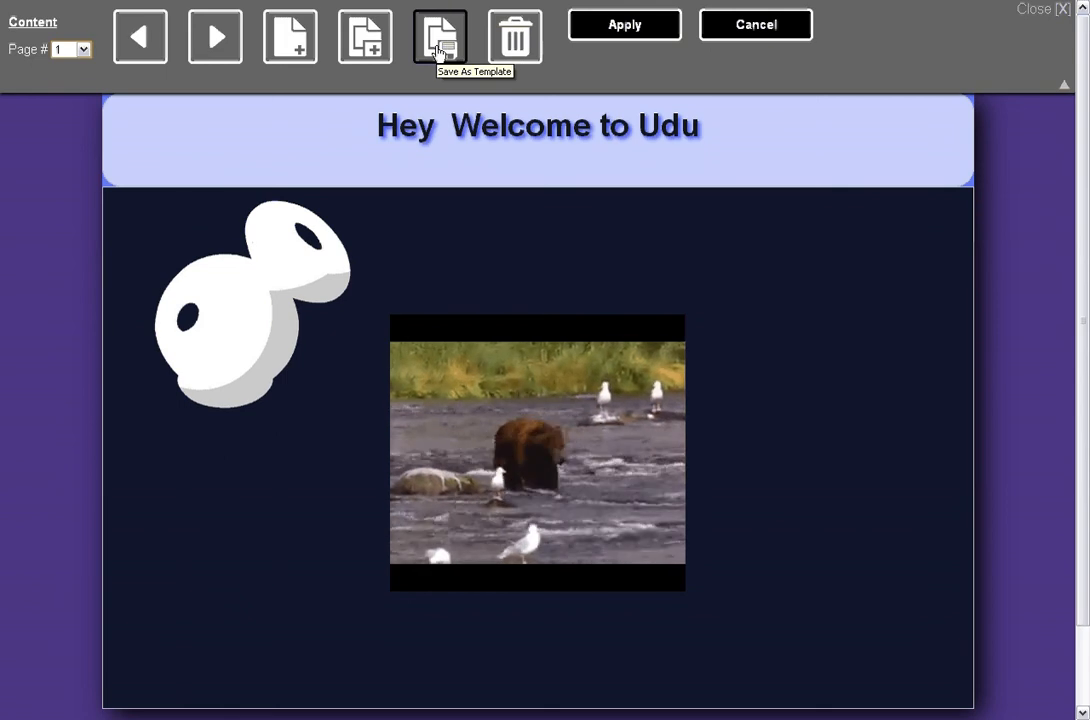
pyautogui.click(438, 53)
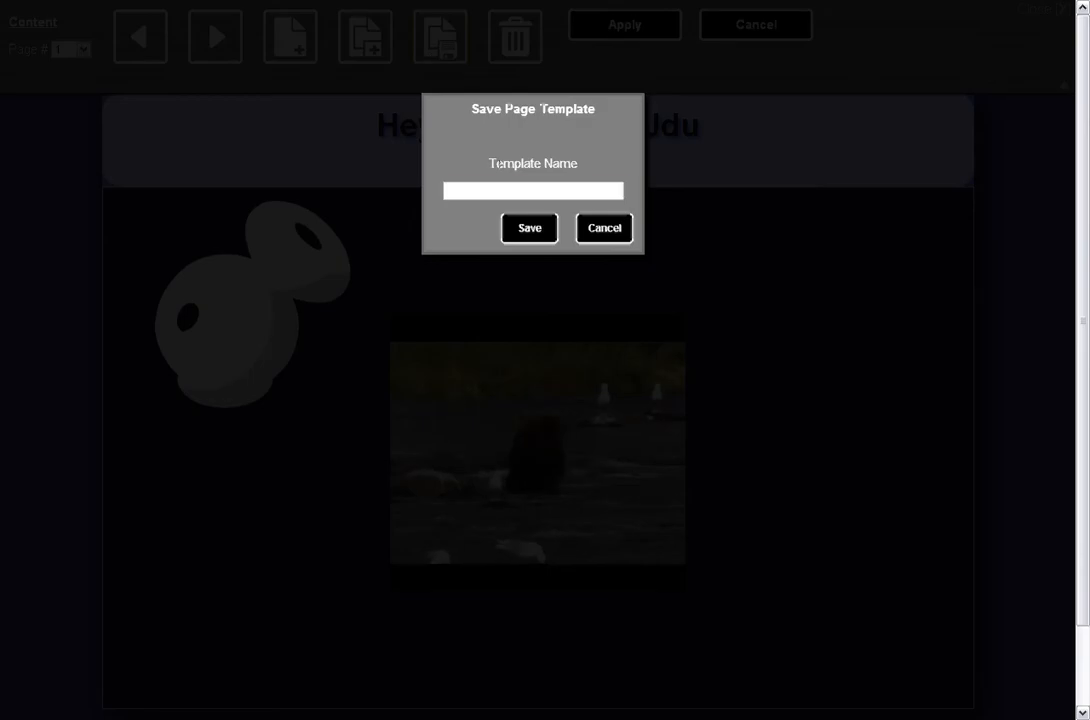
pyautogui.click(491, 188)
pyautogui.write('Big')
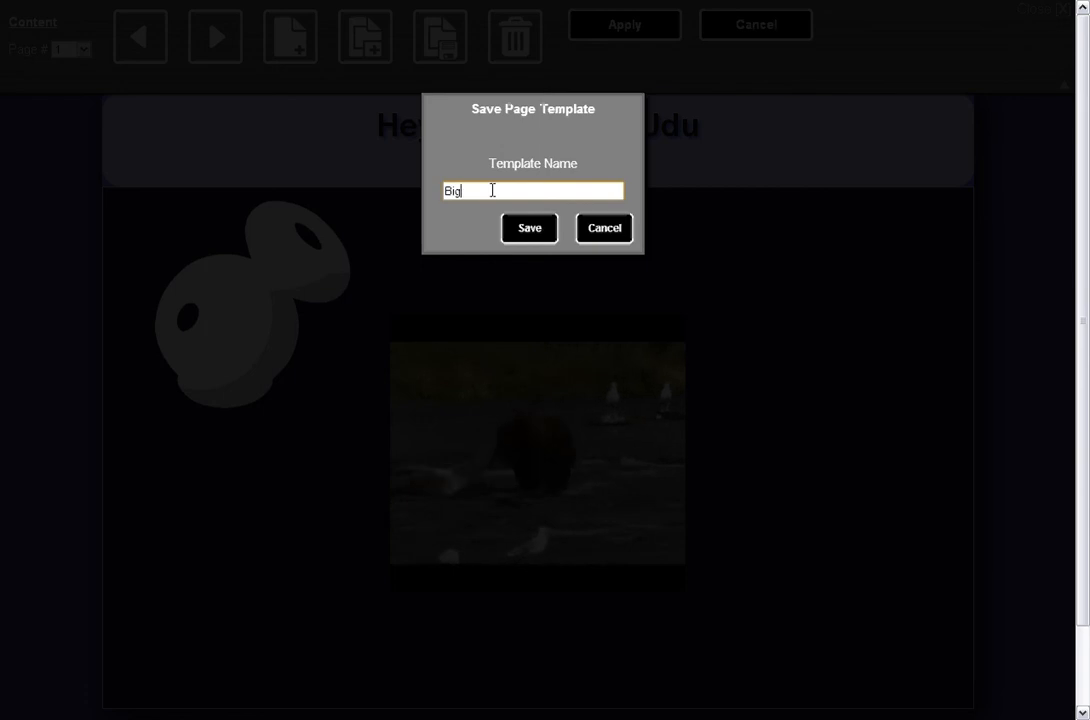
pyautogui.write('eBear')
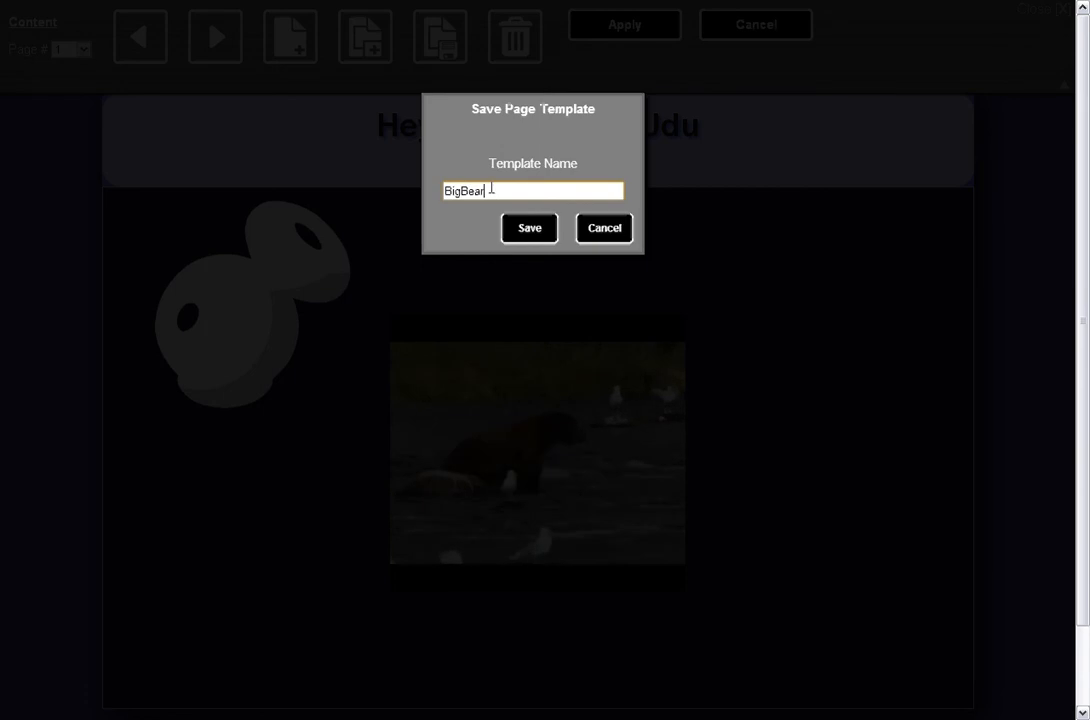
pyautogui.click(528, 230)
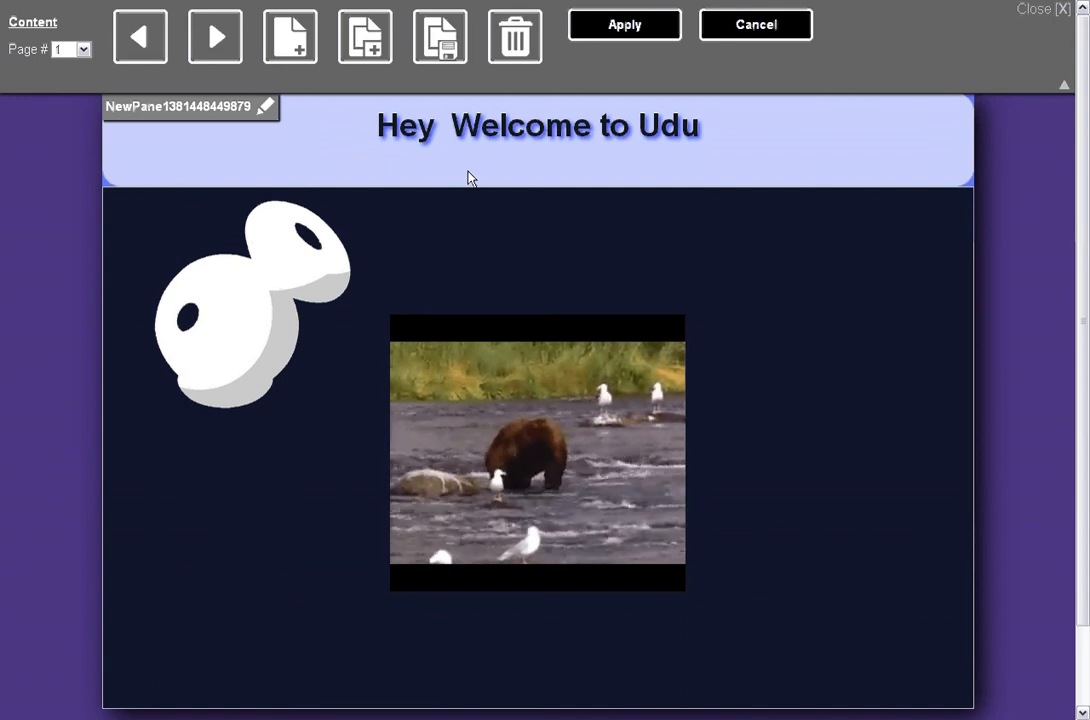
# Create a new page after page 2 from the BigBear page template
pyautogui.click(85, 55)
pyautogui.click(70, 78)
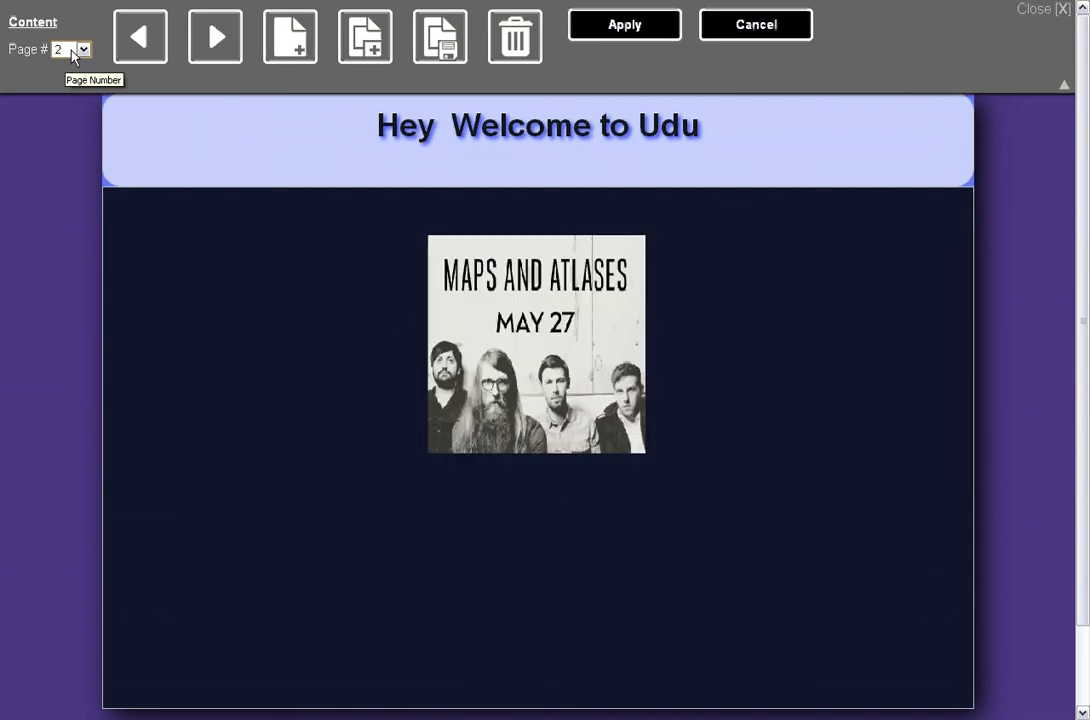
pyautogui.click(370, 56)
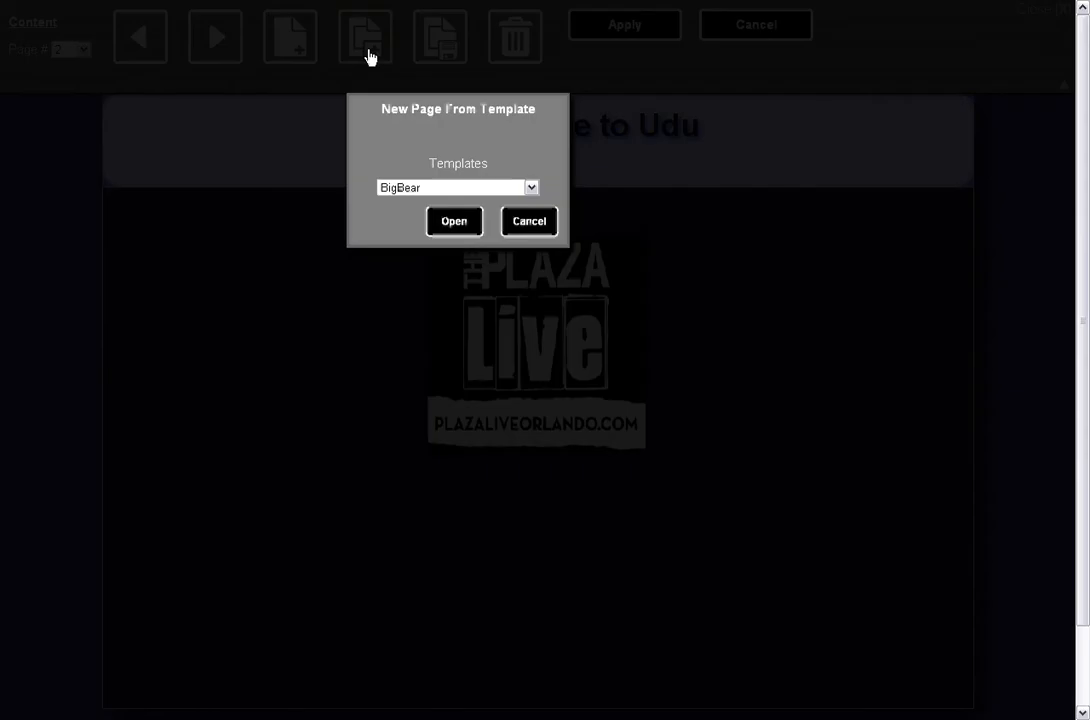
pyautogui.click(456, 227)
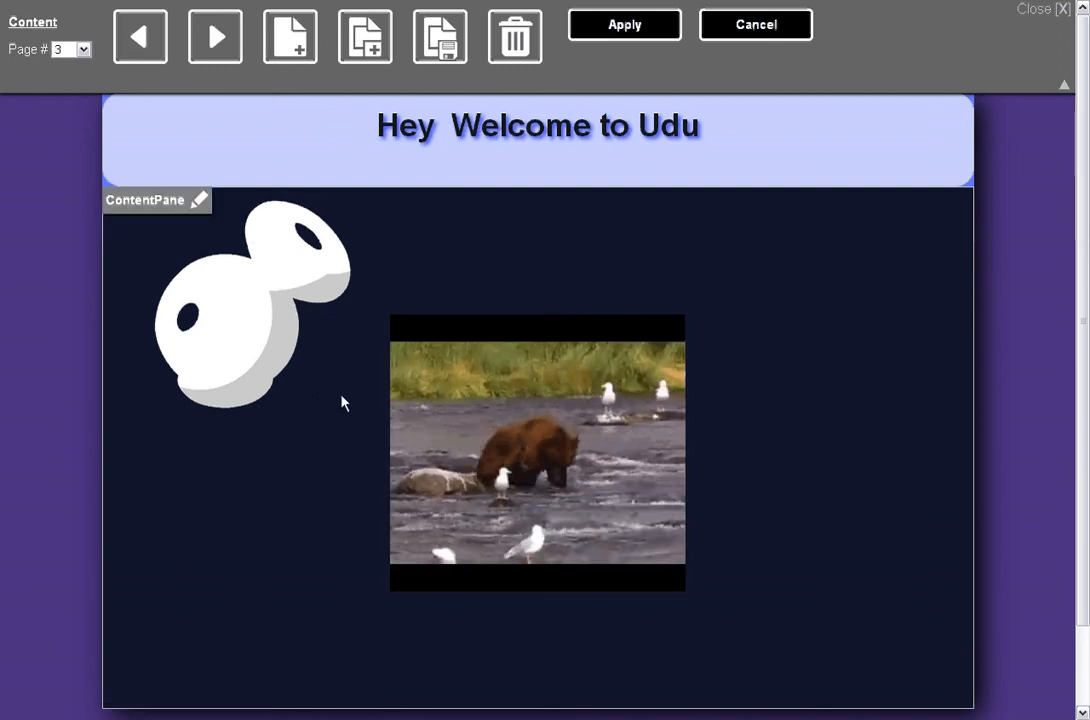
# Go back and forth through pages 1, 2 and 3 to compare the template-based page with the others
pyautogui.click(84, 49)
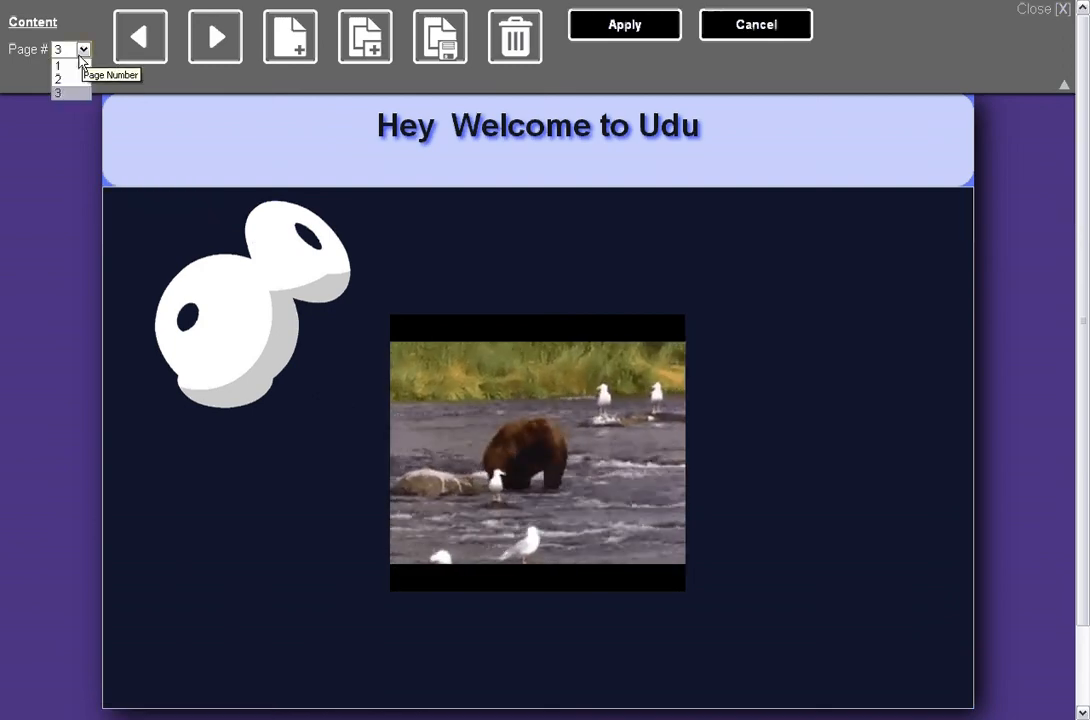
pyautogui.click(75, 66)
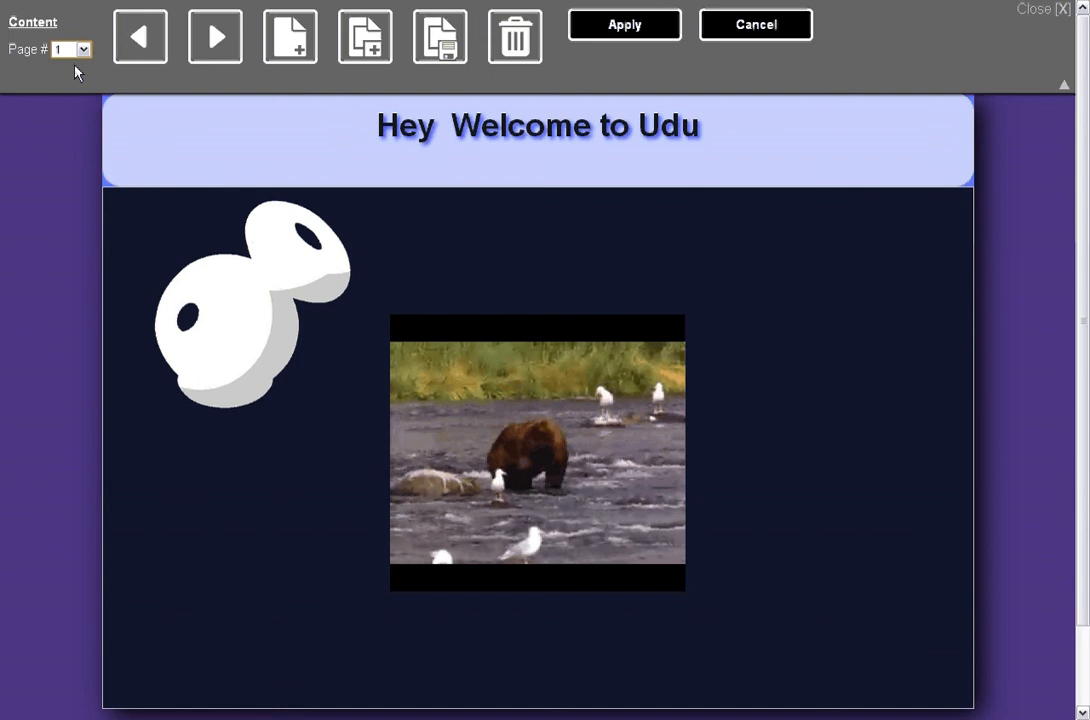
pyautogui.click(216, 42)
pyautogui.click(216, 42)
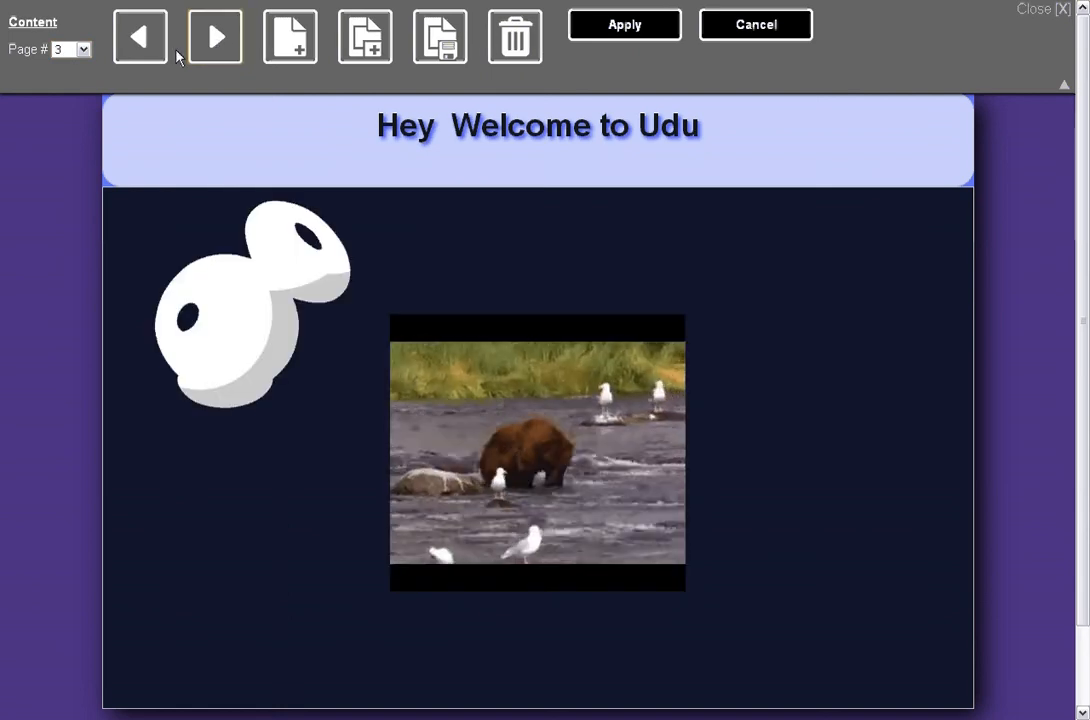
pyautogui.click(147, 48)
pyautogui.click(147, 48)
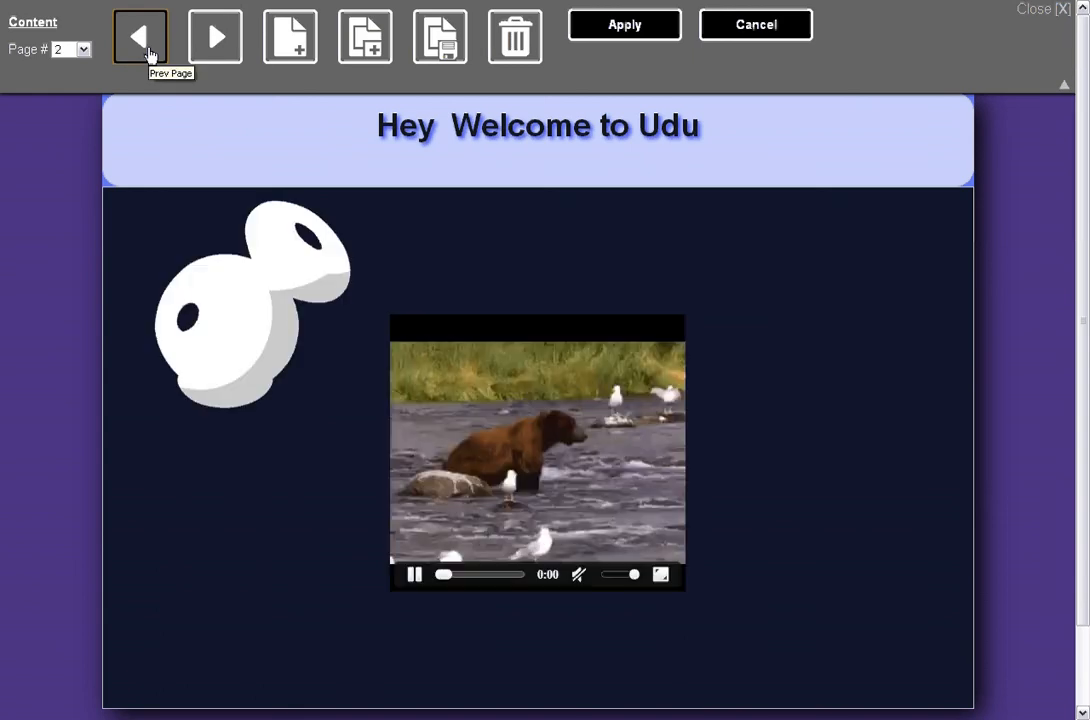
pyautogui.click(212, 40)
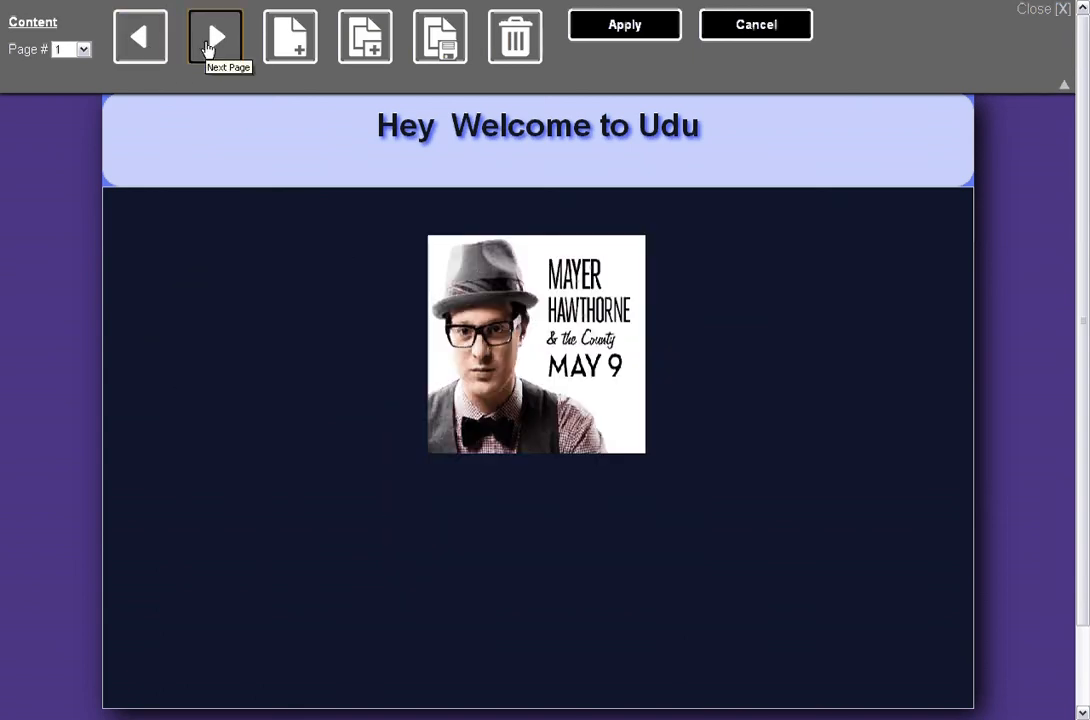
pyautogui.click(212, 42)
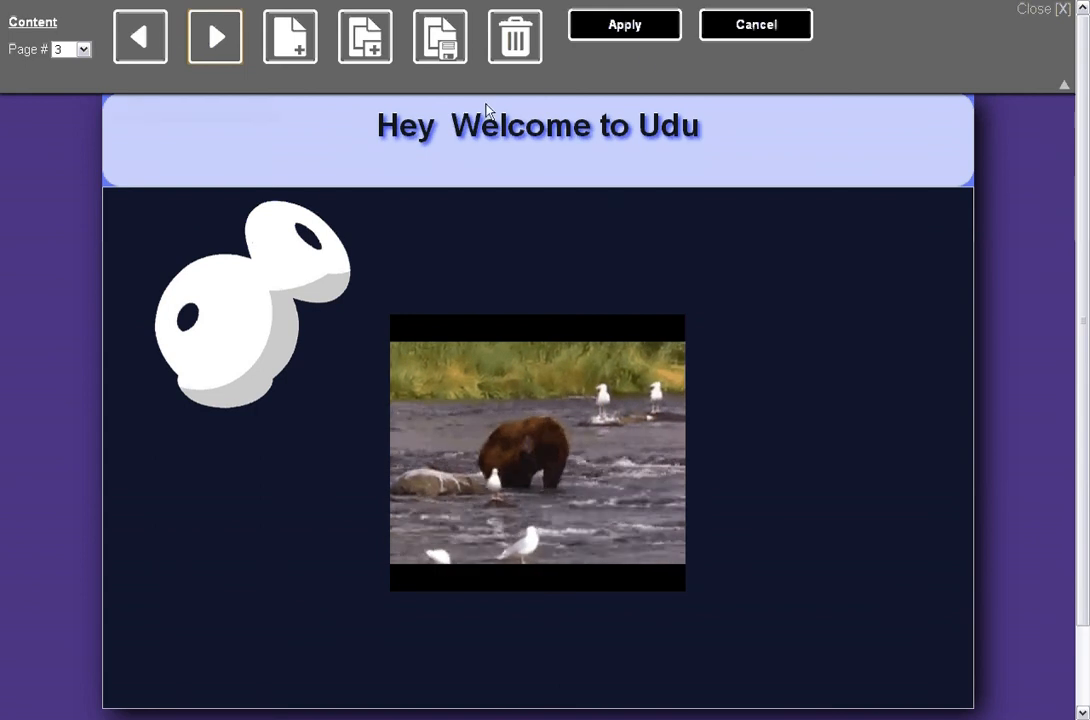
# Apply the content changes, save the project and add a blank page after page 3
pyautogui.click(628, 30)
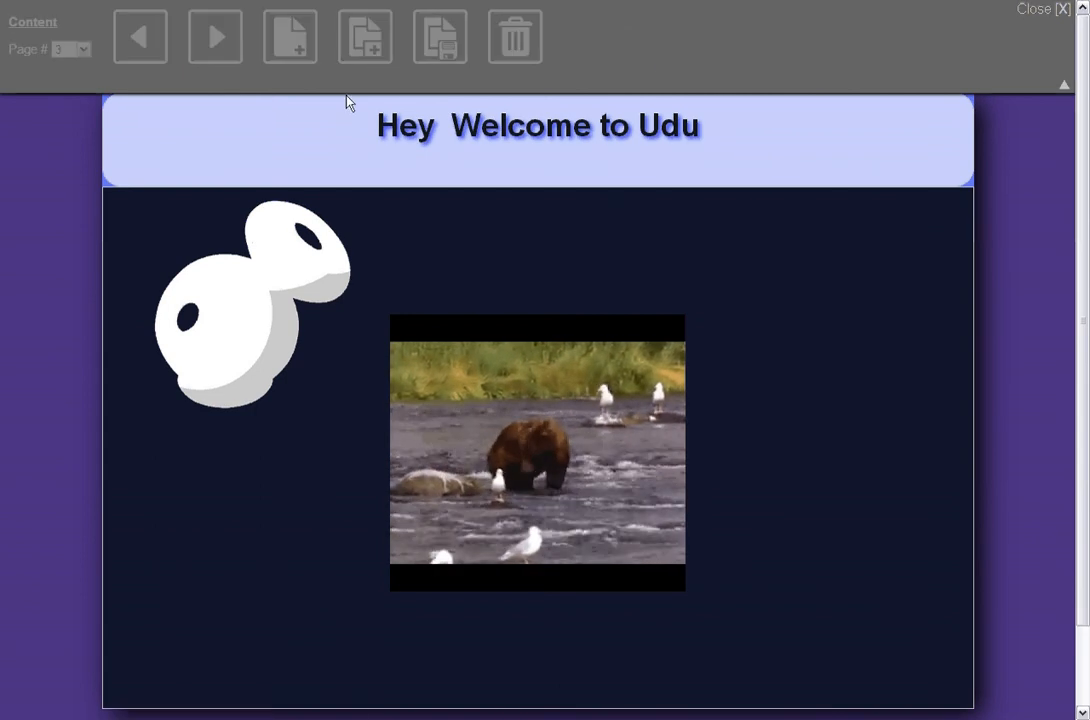
pyautogui.click(219, 42)
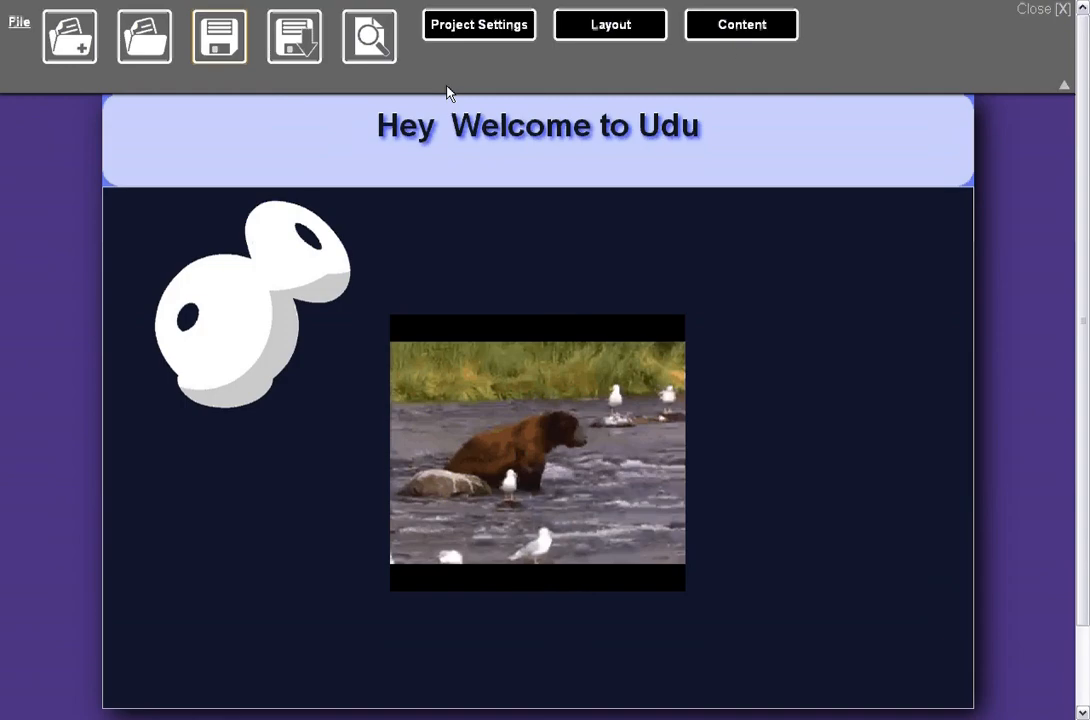
pyautogui.click(745, 33)
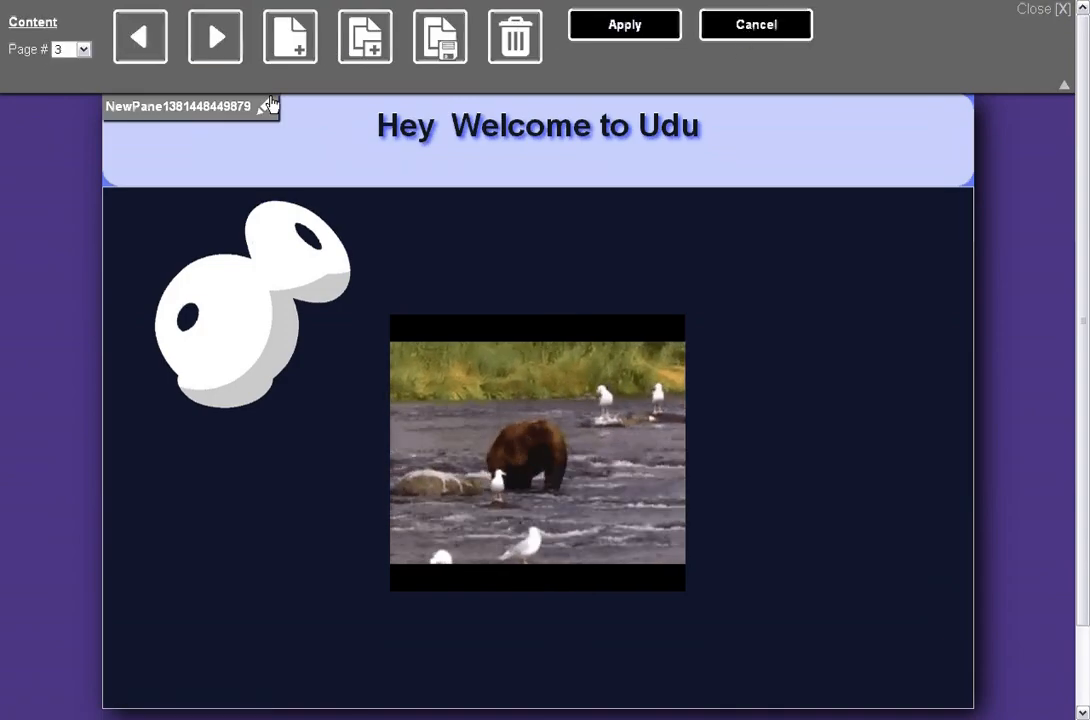
pyautogui.click(293, 45)
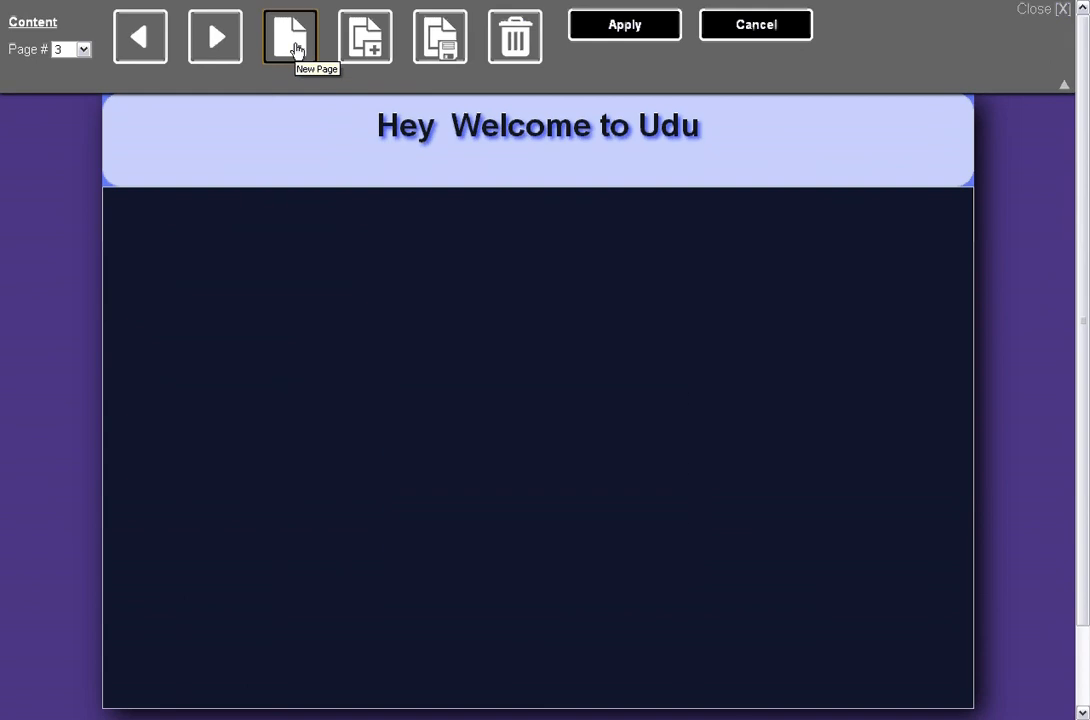
# Insert the Unity file WebPlayer.unity3d into the blank page's ContentPane with a width and height of 256
pyautogui.click(183, 212)
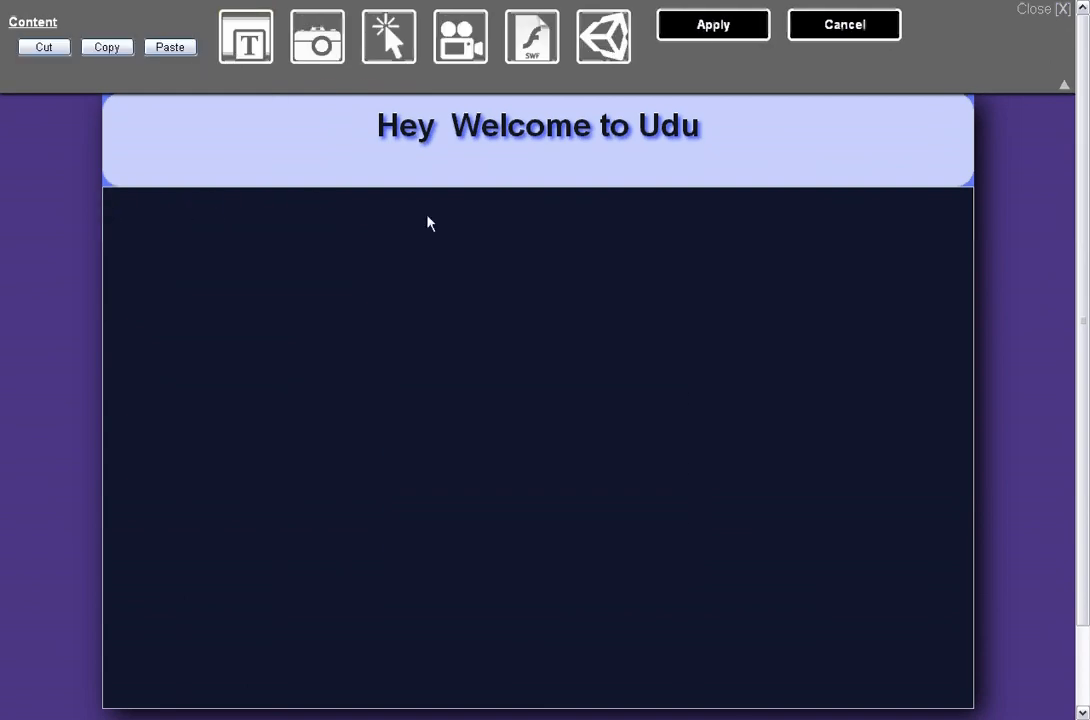
pyautogui.click(592, 58)
pyautogui.click(701, 49)
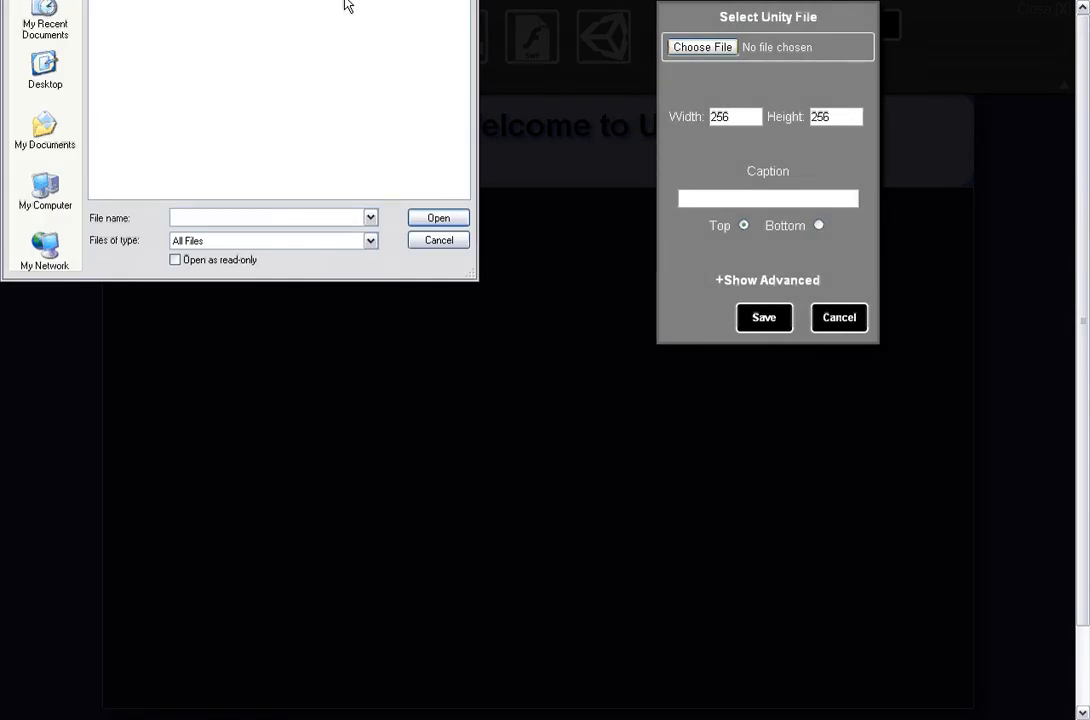
pyautogui.doubleClick(112, 83)
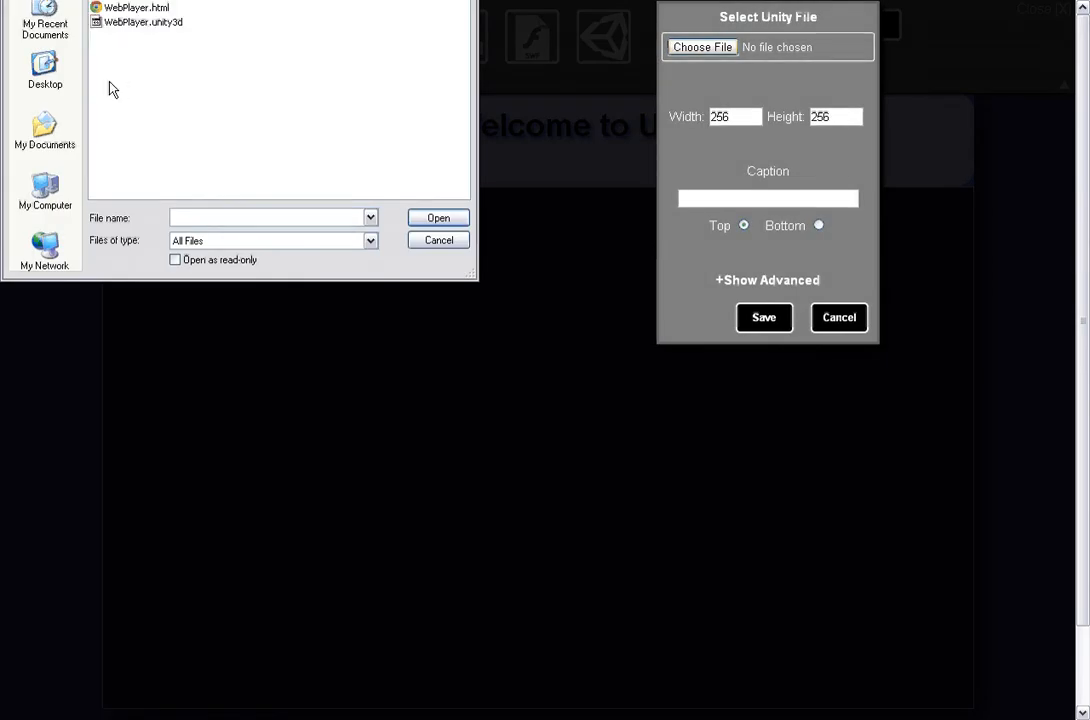
pyautogui.click(142, 22)
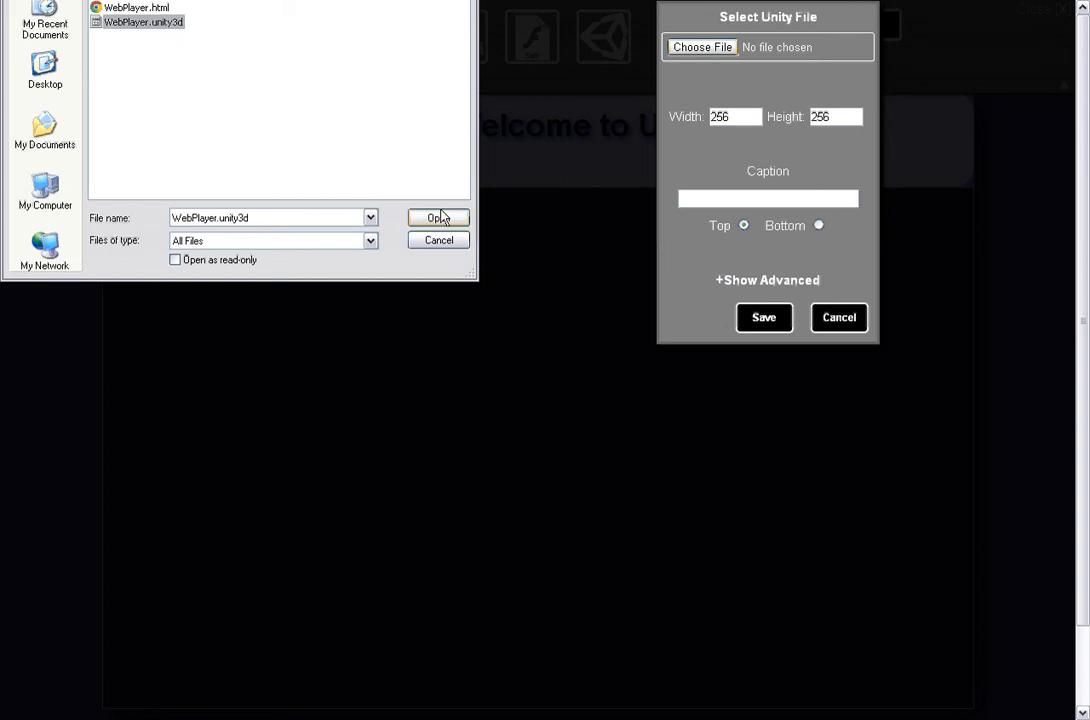
pyautogui.click(440, 218)
pyautogui.click(744, 224)
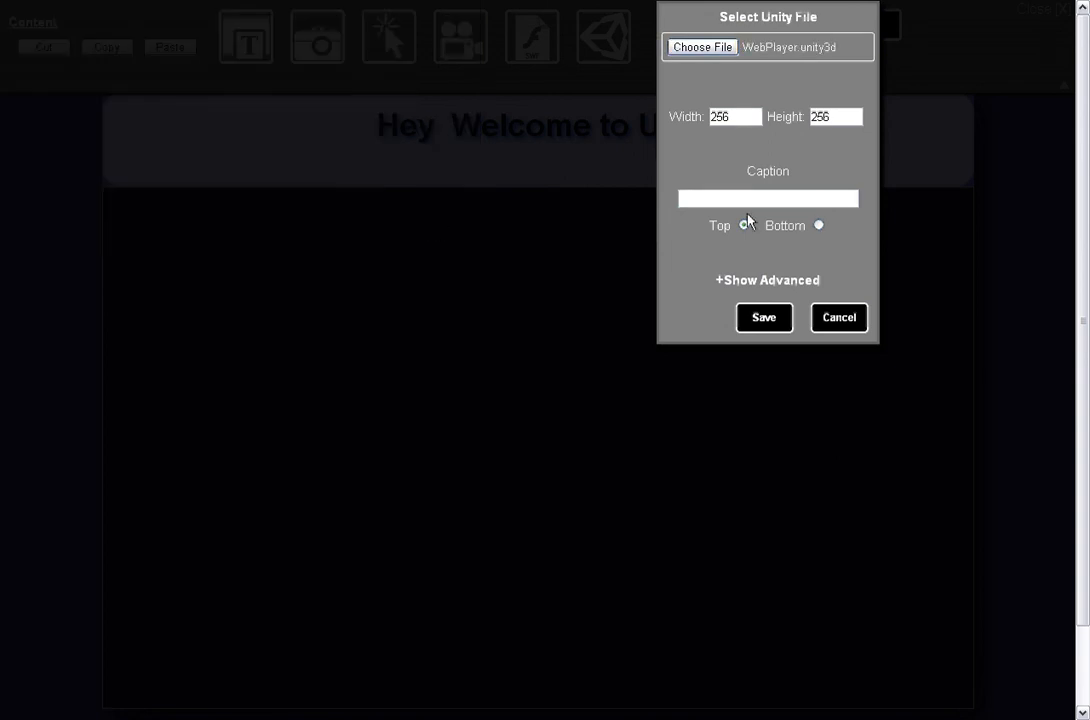
pyautogui.click(766, 318)
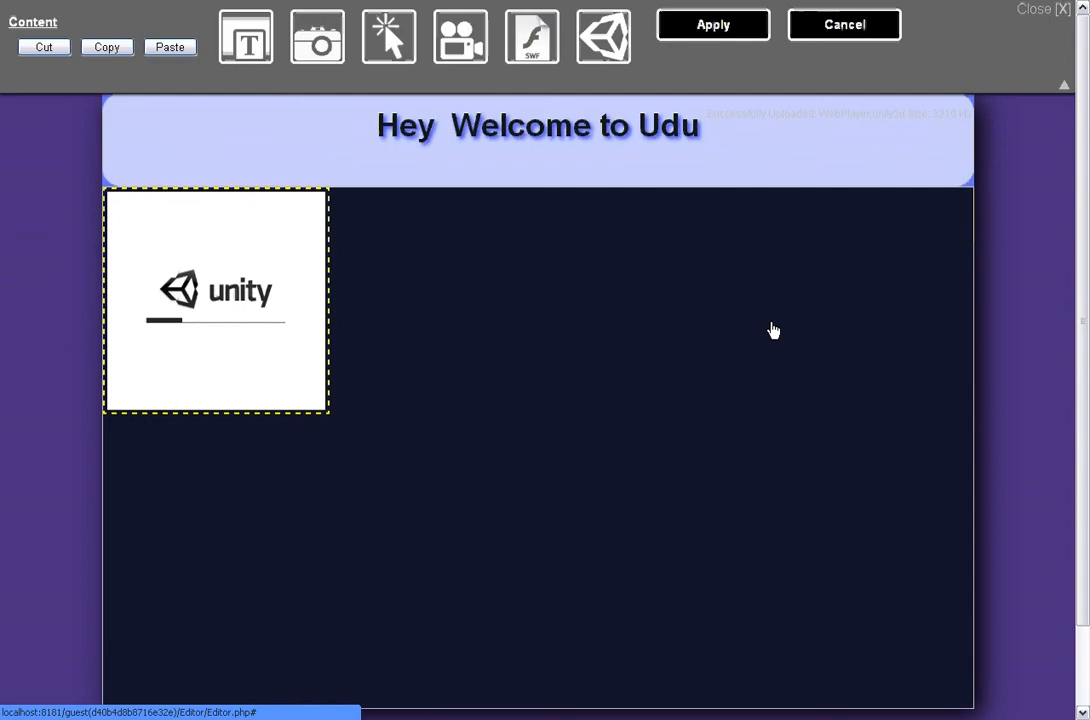
# Move the Unity player slightly down, enlarge it to about two-thirds of the ContentPane's width and height, and switch it to the aircraft close-up view
pyautogui.click(327, 411)
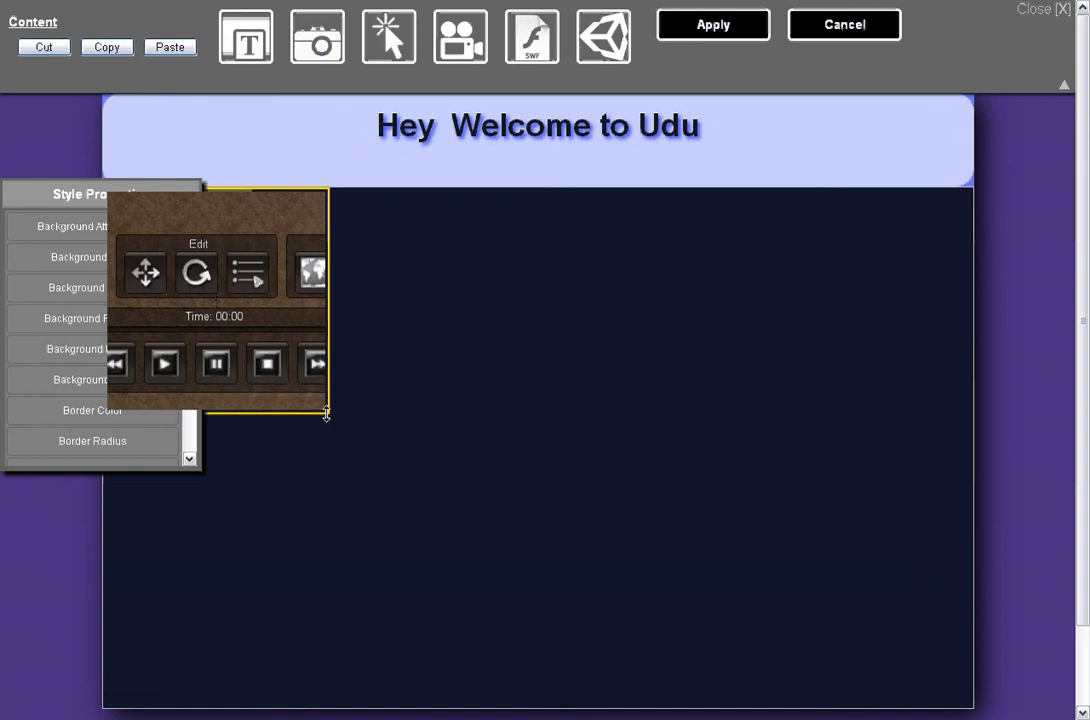
pyautogui.moveTo(327, 413); pyautogui.dragTo(329, 447)
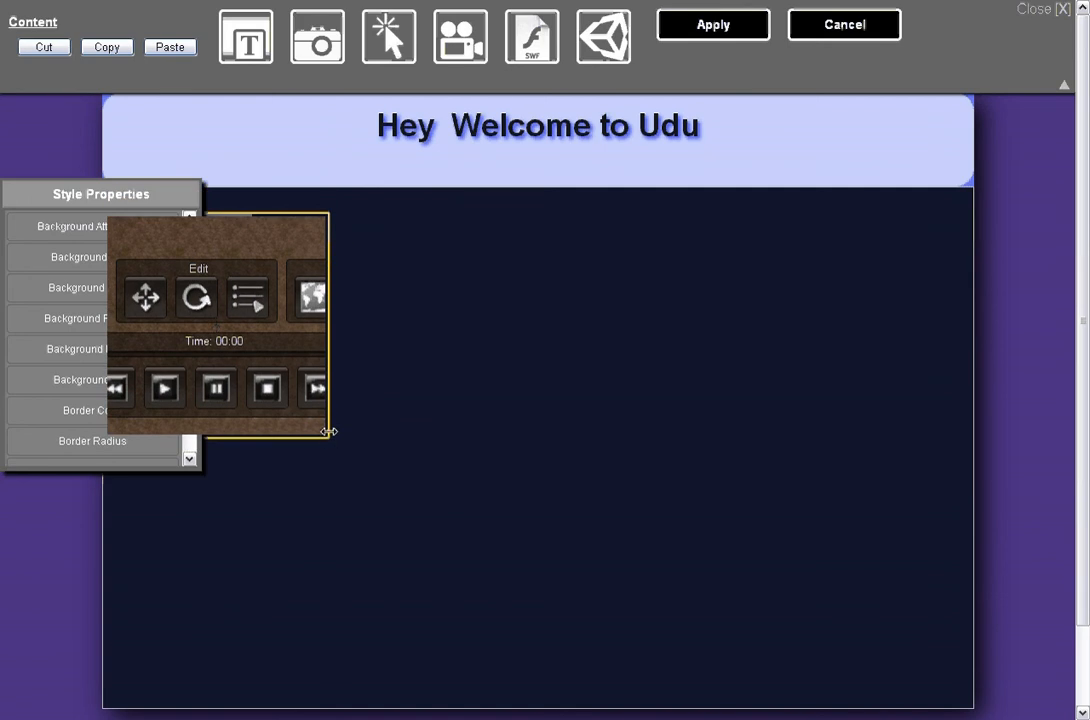
pyautogui.moveTo(328, 431); pyautogui.dragTo(817, 374)
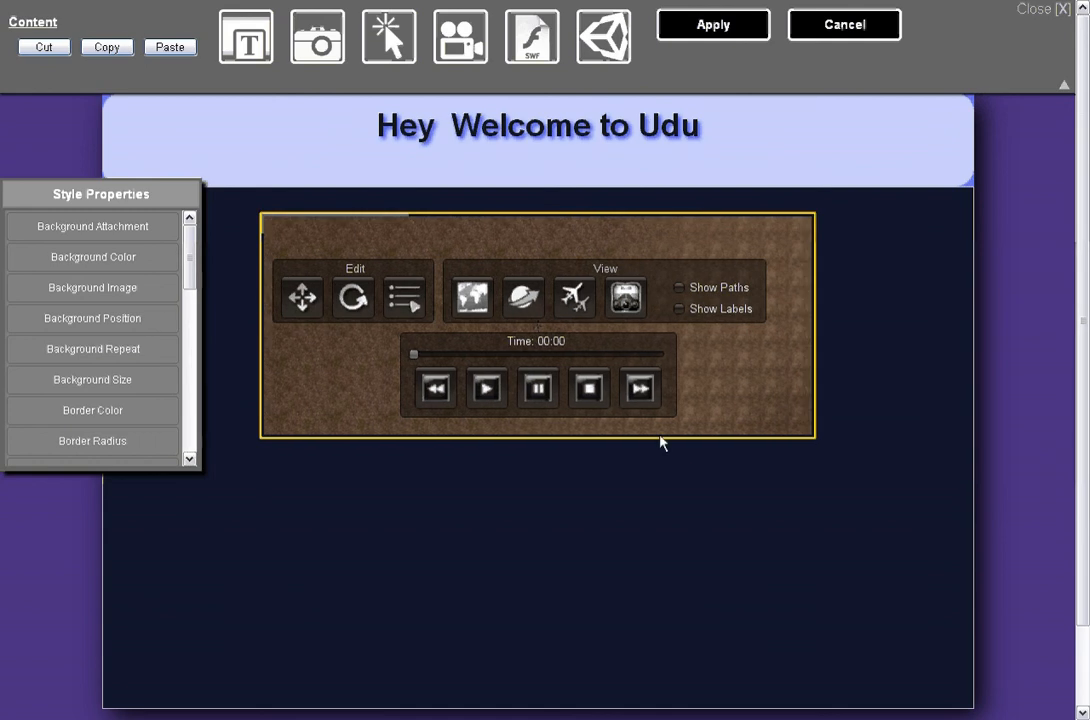
pyautogui.moveTo(662, 450); pyautogui.dragTo(645, 565)
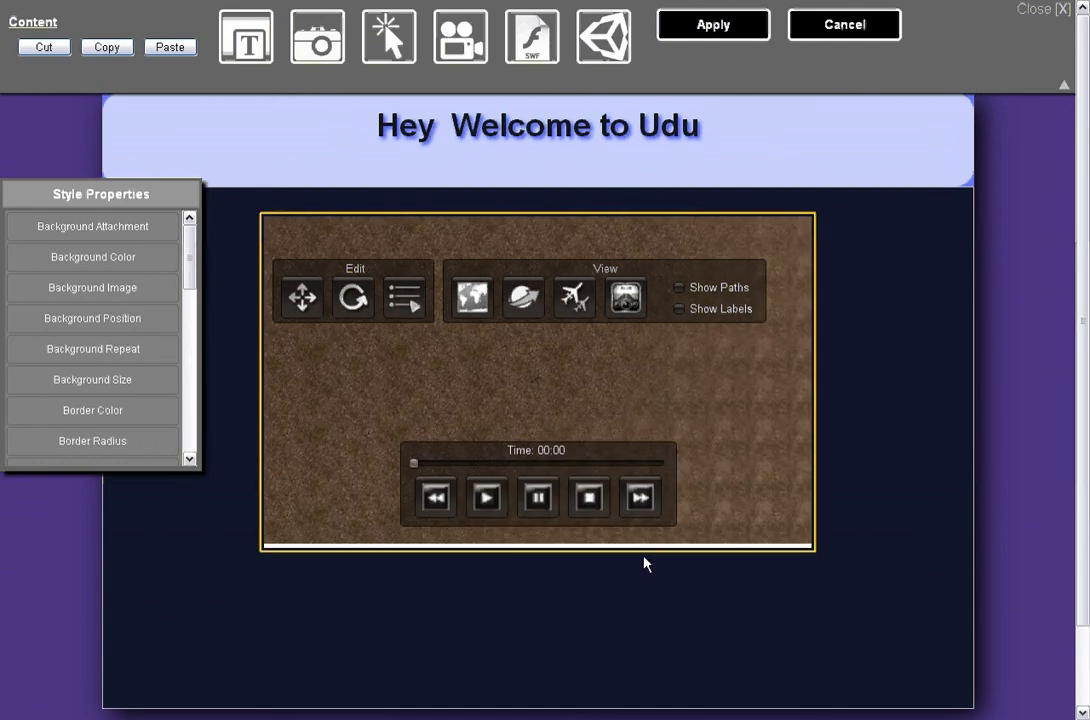
pyautogui.click(524, 298)
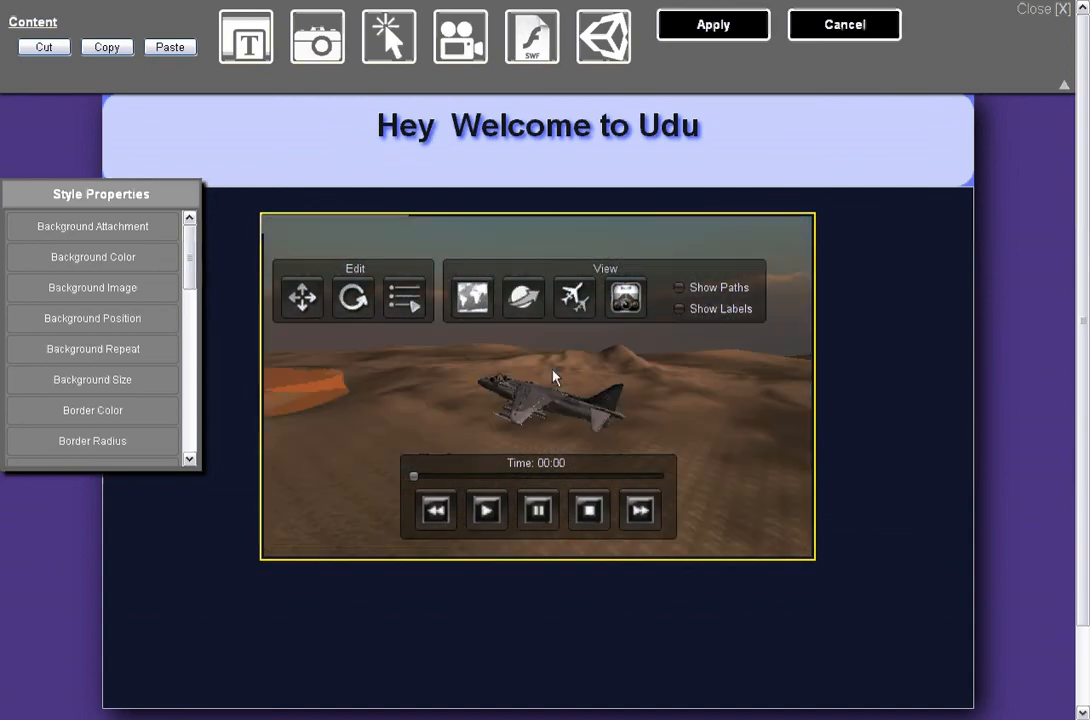